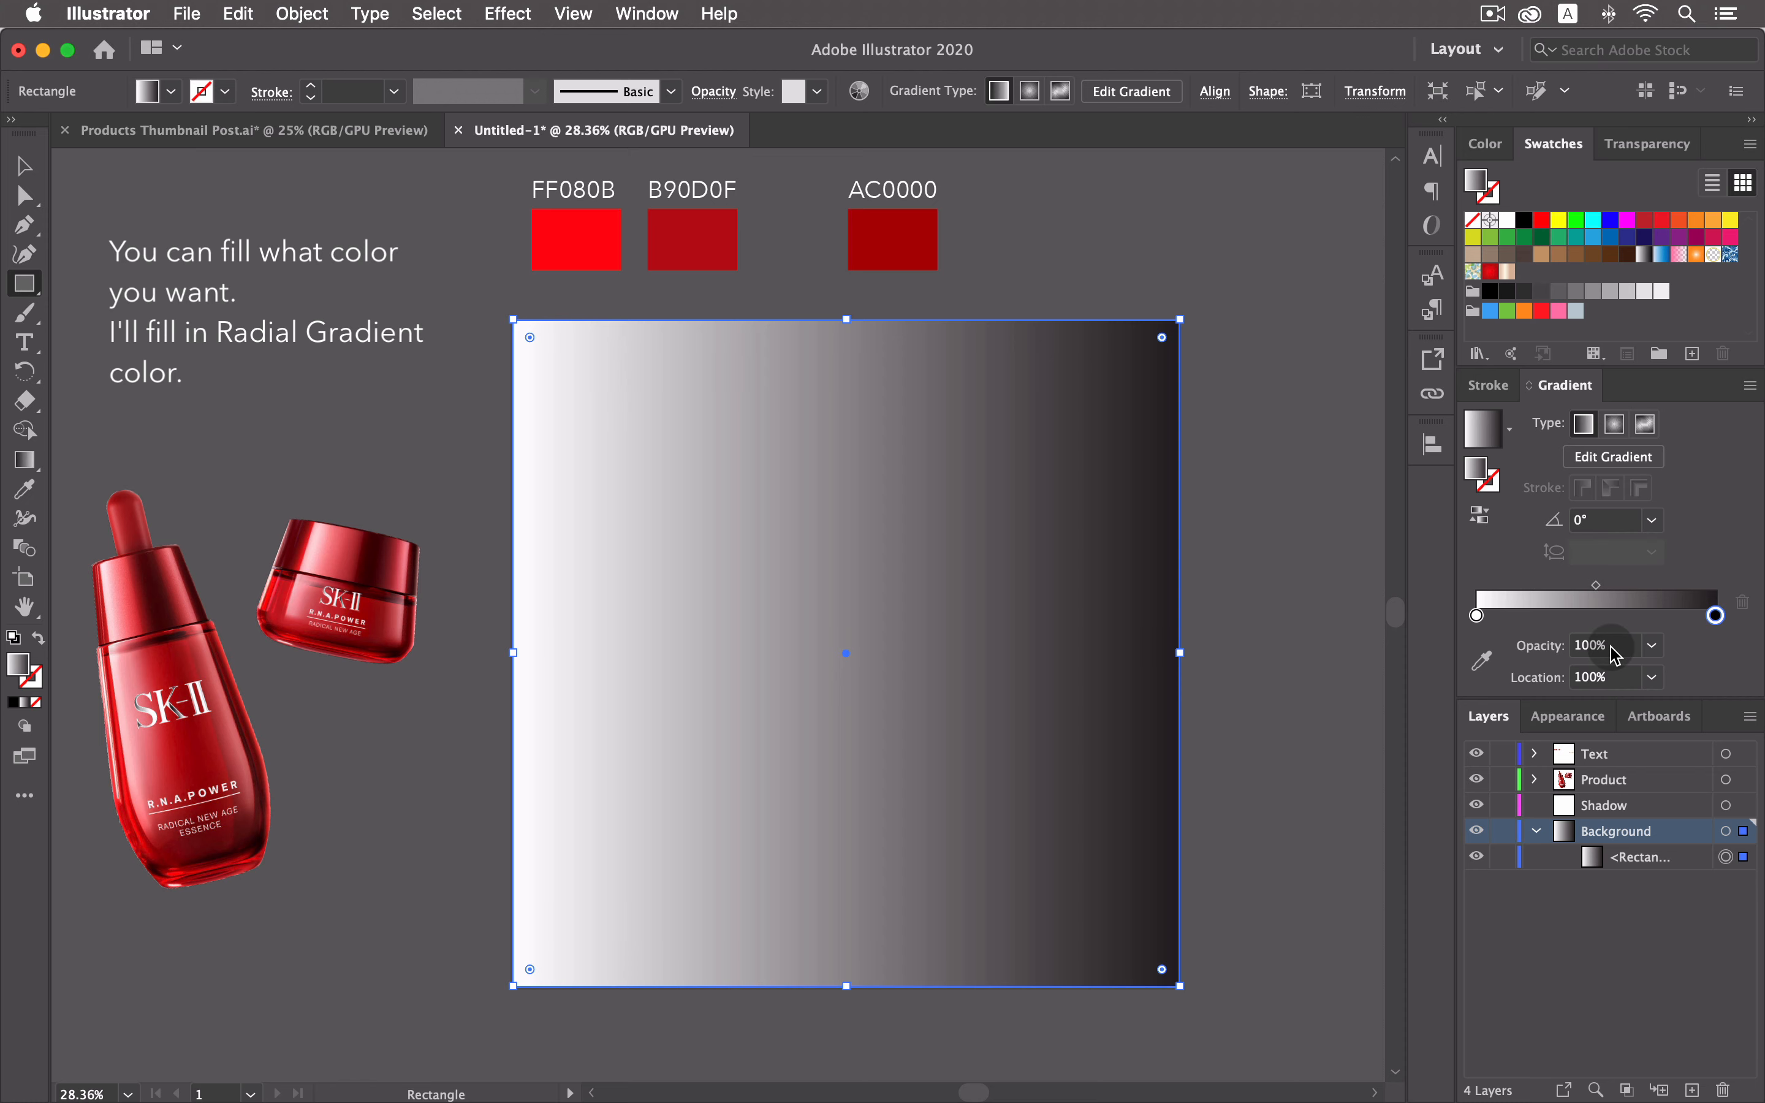
# Recolour the background rectangle's gradient from FF080B to B90D0F by sampling the reference swatches, and make it radial.
pyautogui.click(1482, 660)
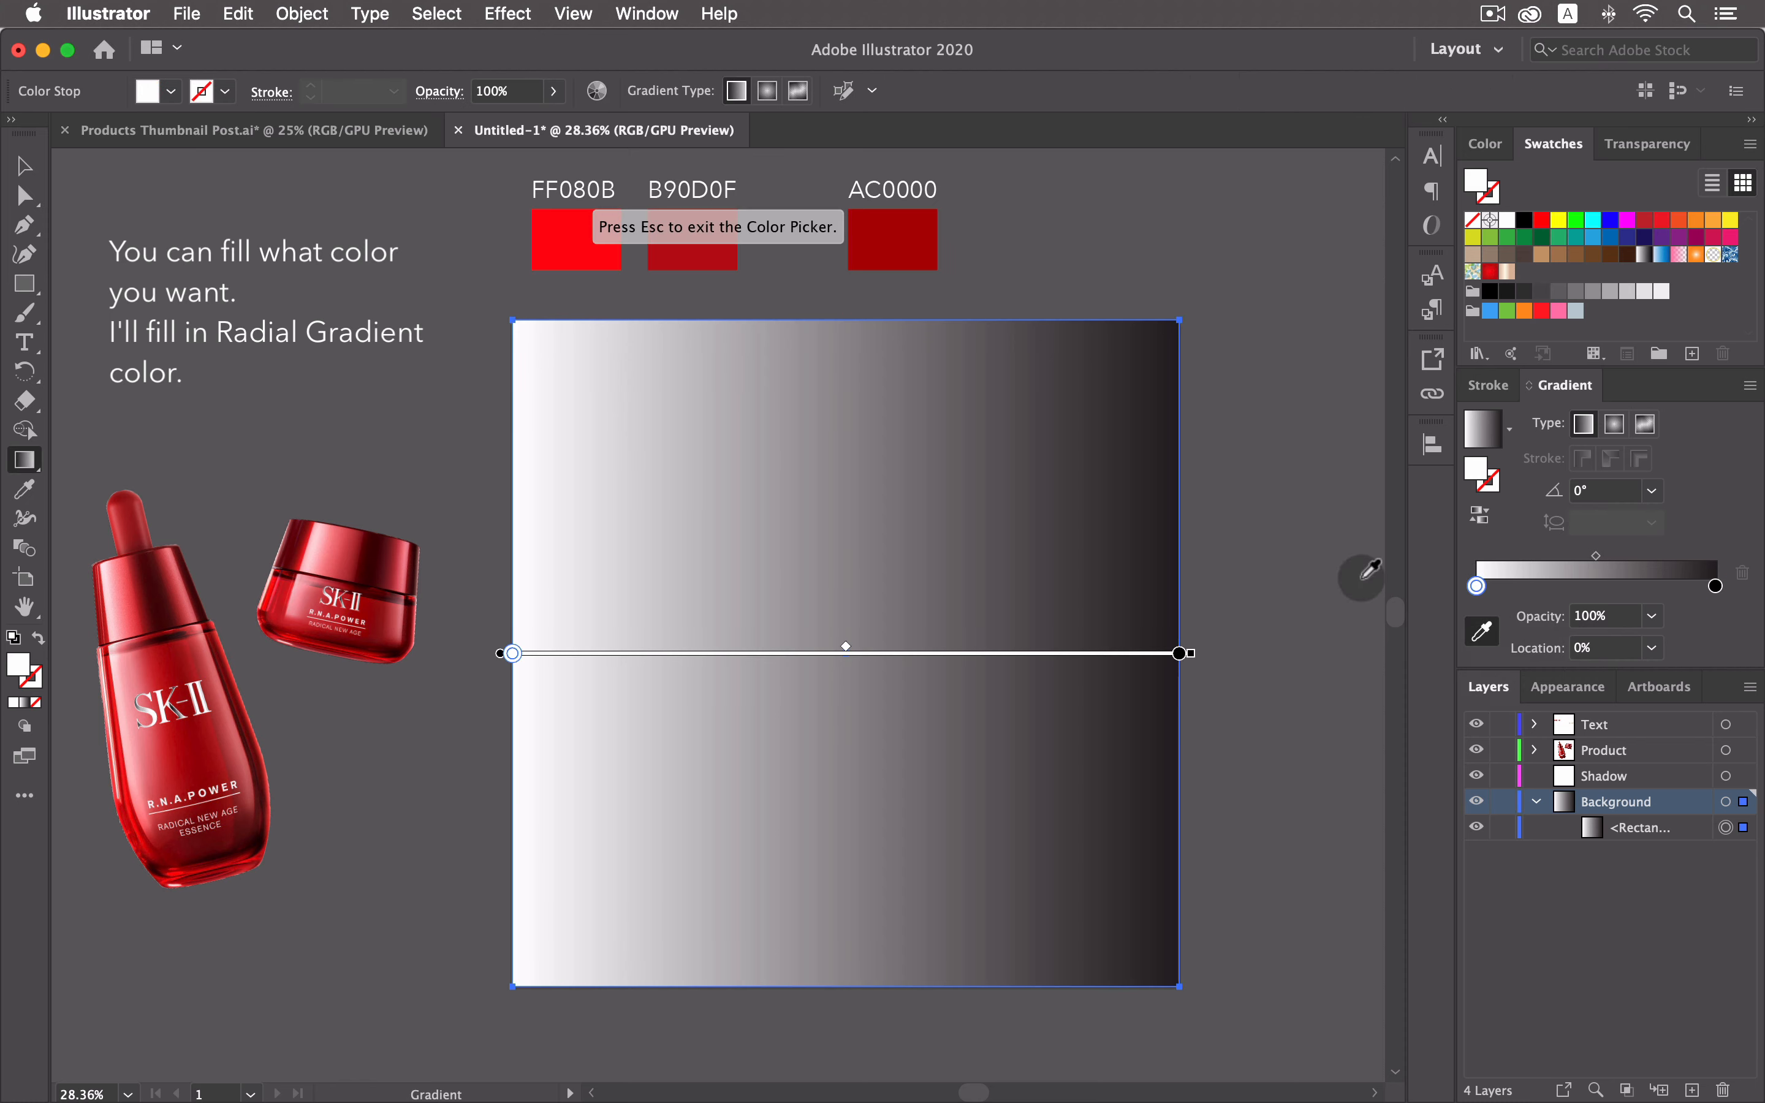
pyautogui.click(554, 241)
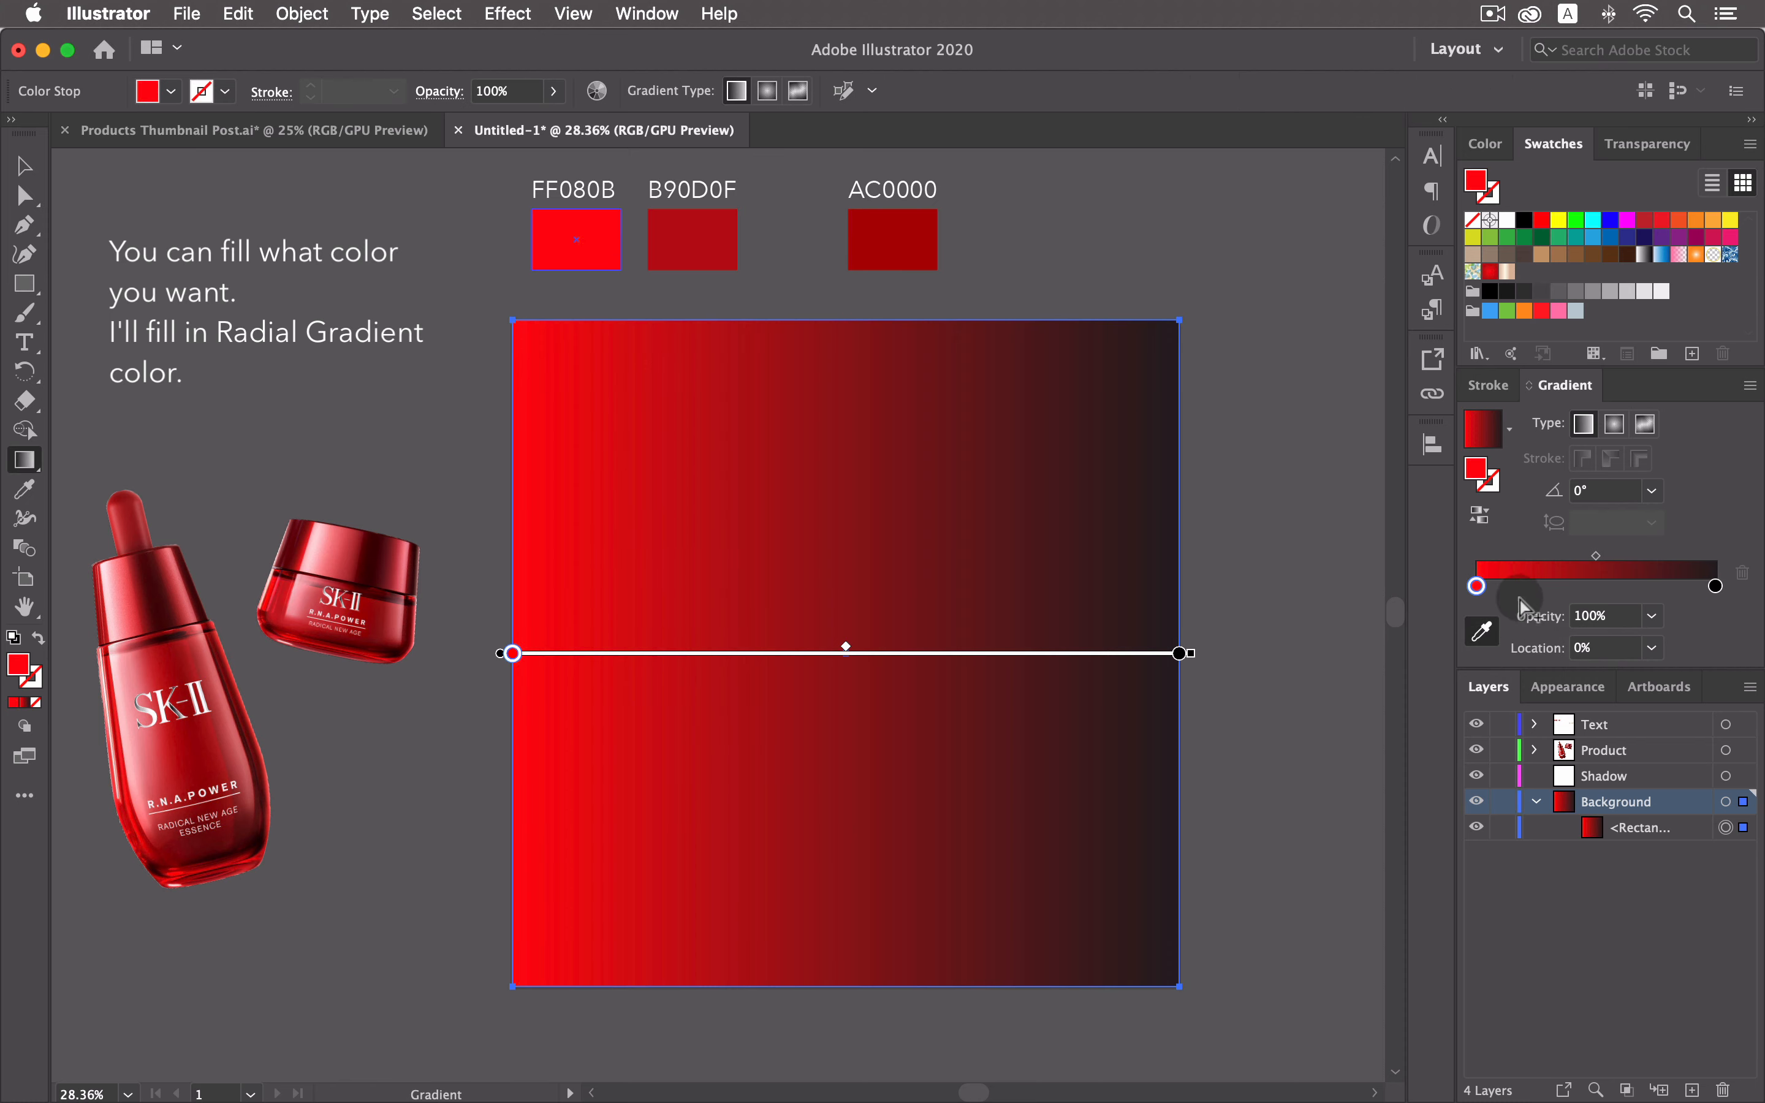
pyautogui.click(1718, 587)
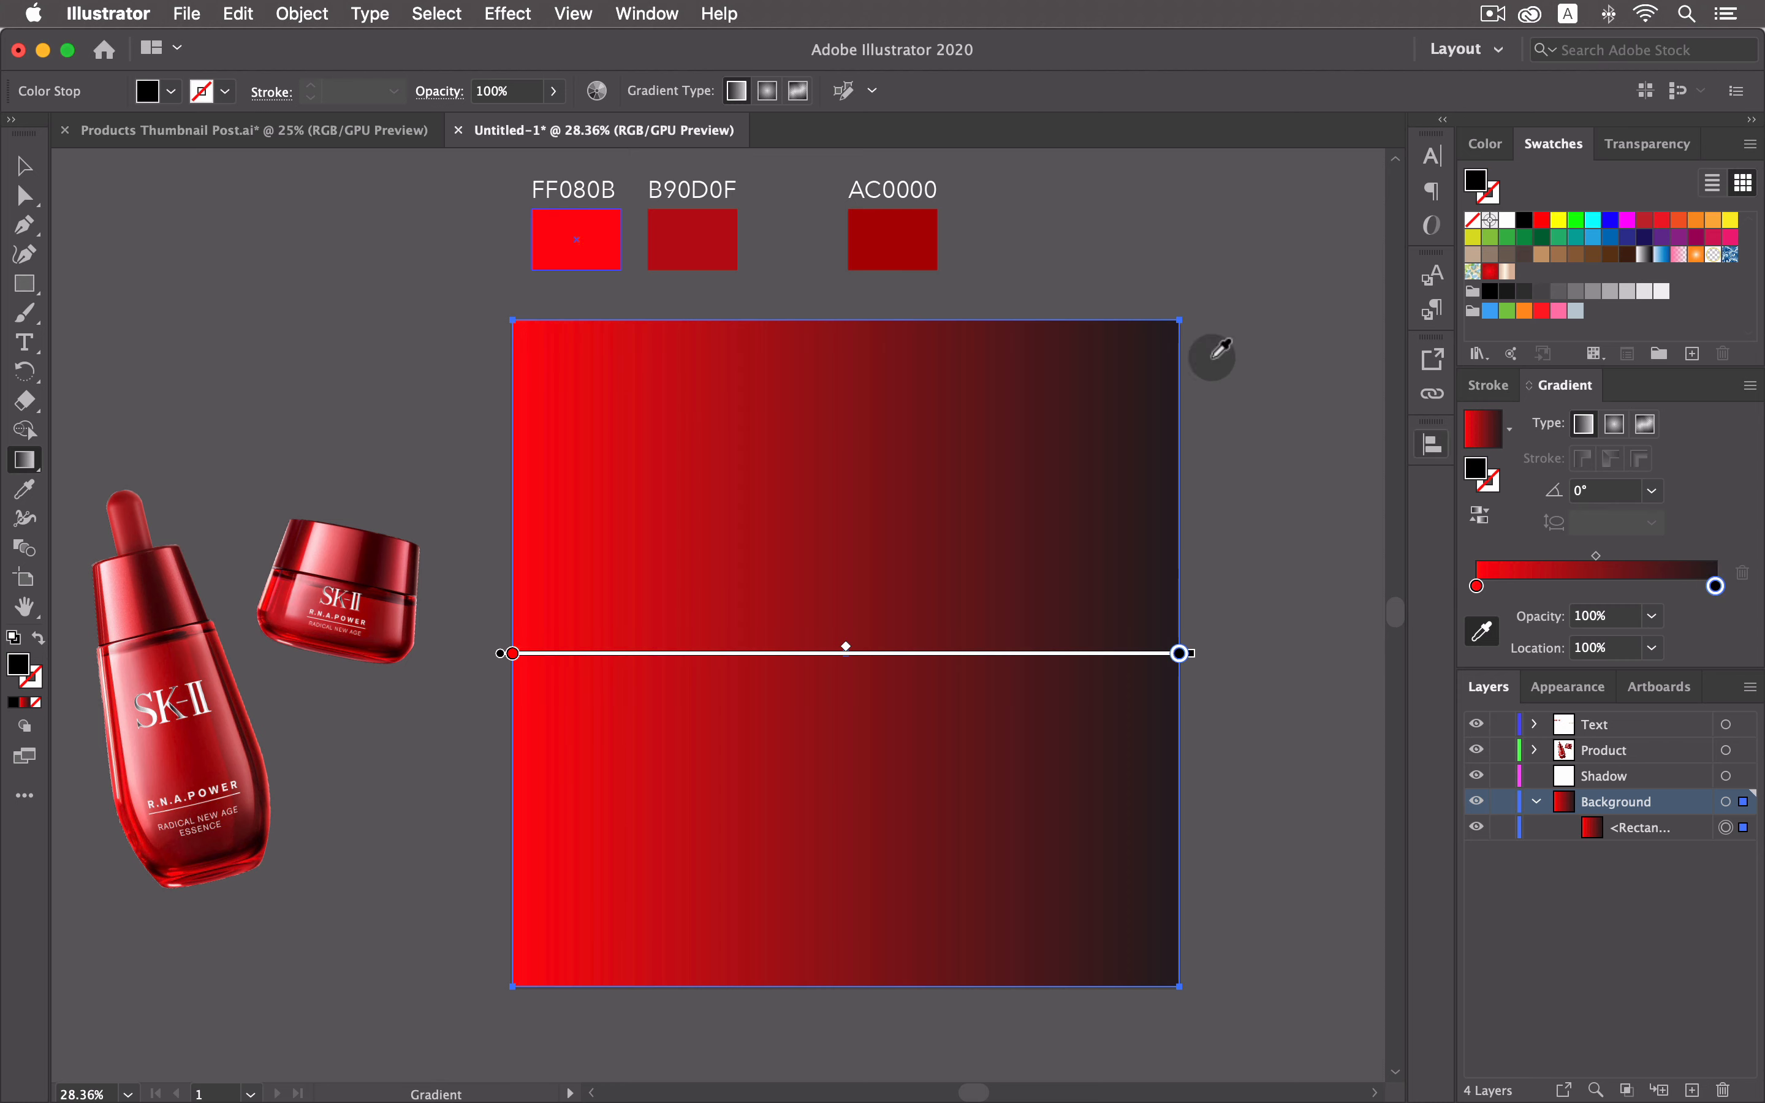
pyautogui.click(692, 239)
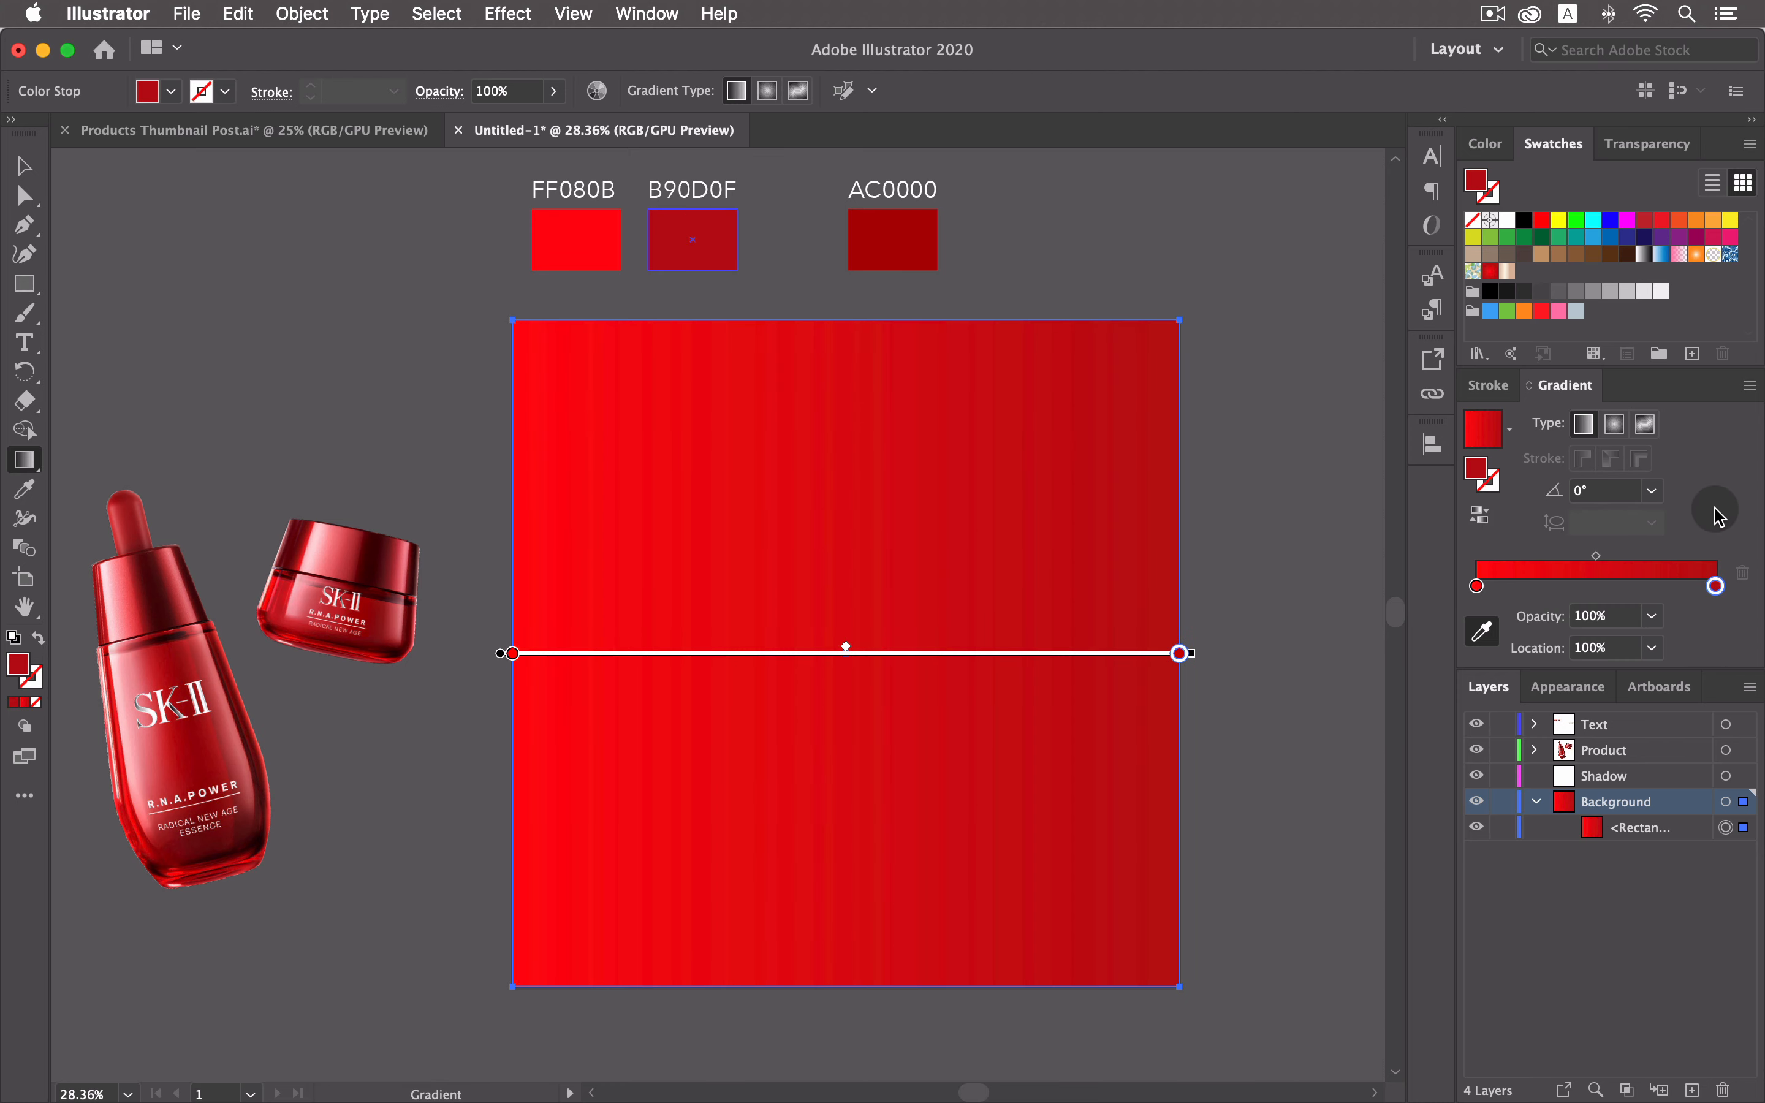
pyautogui.click(1617, 425)
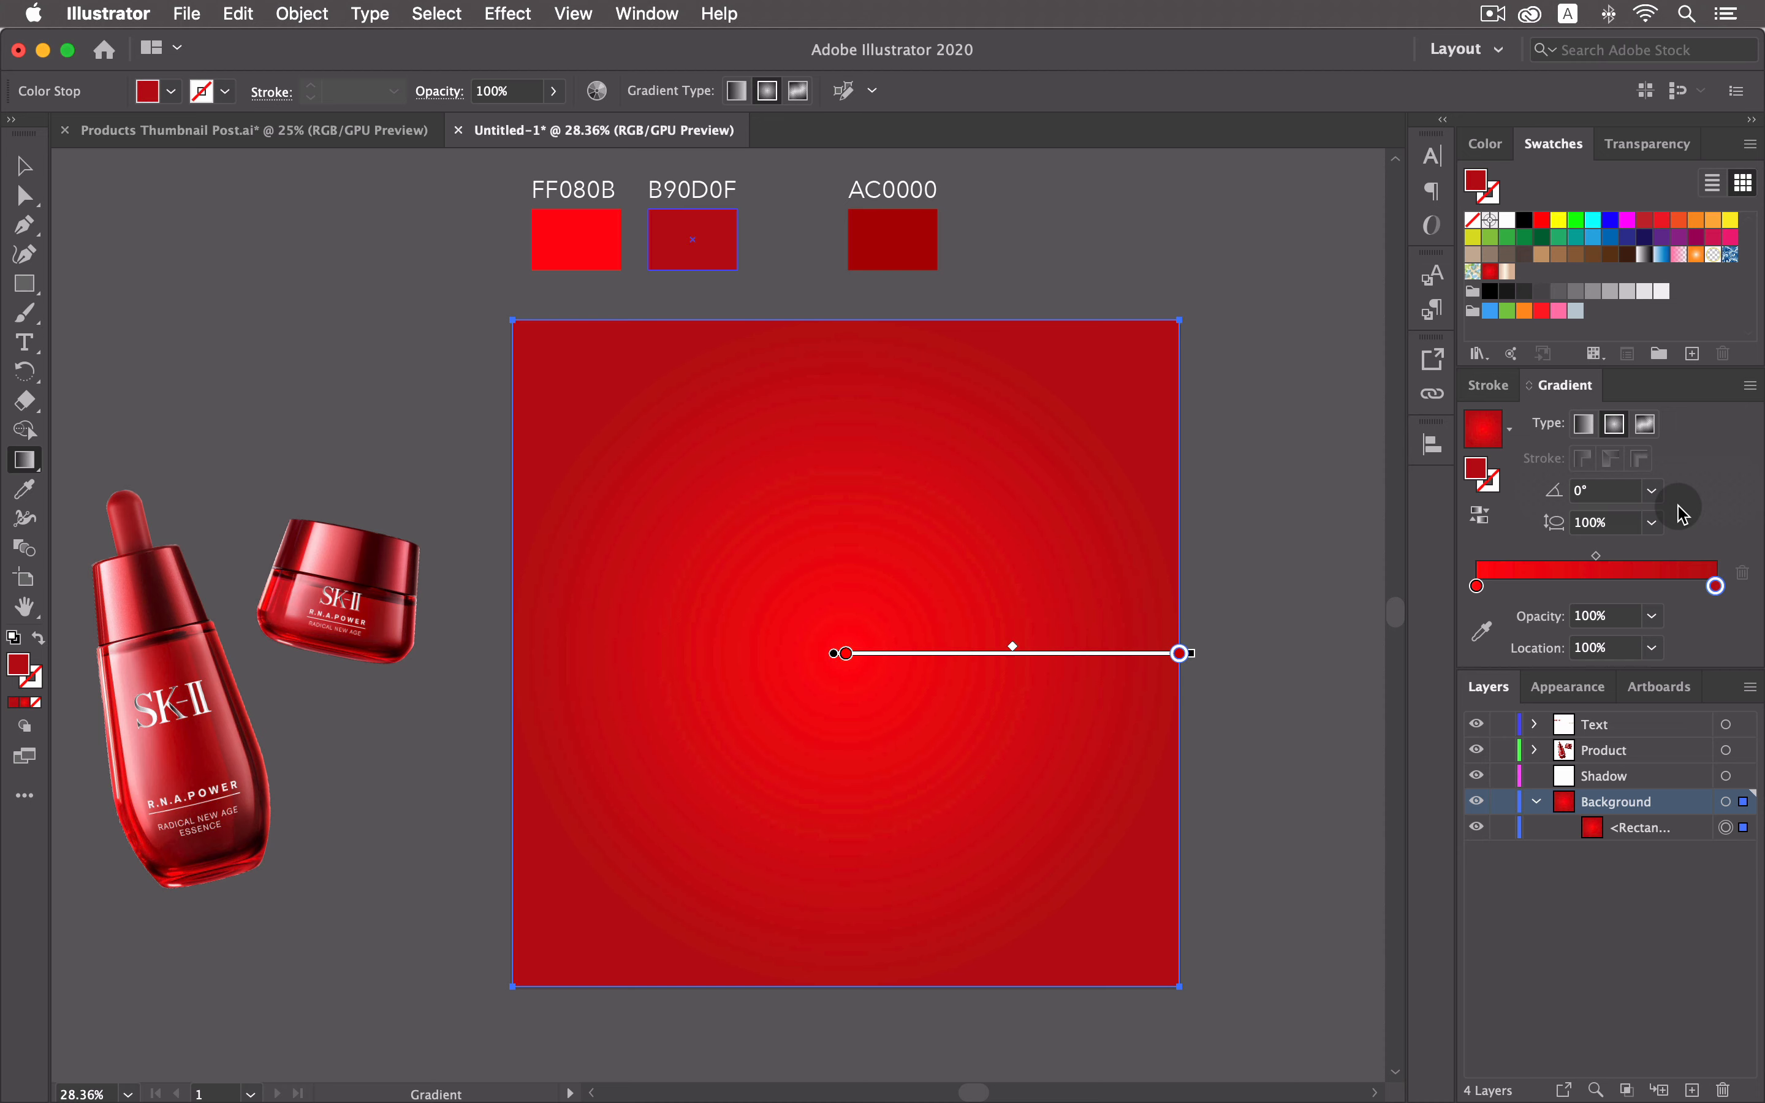
# Duplicate the gradient rectangle inside the Background layer.
pyautogui.click(24, 607)
pyautogui.moveTo(911, 782); pyautogui.dragTo(864, 768)
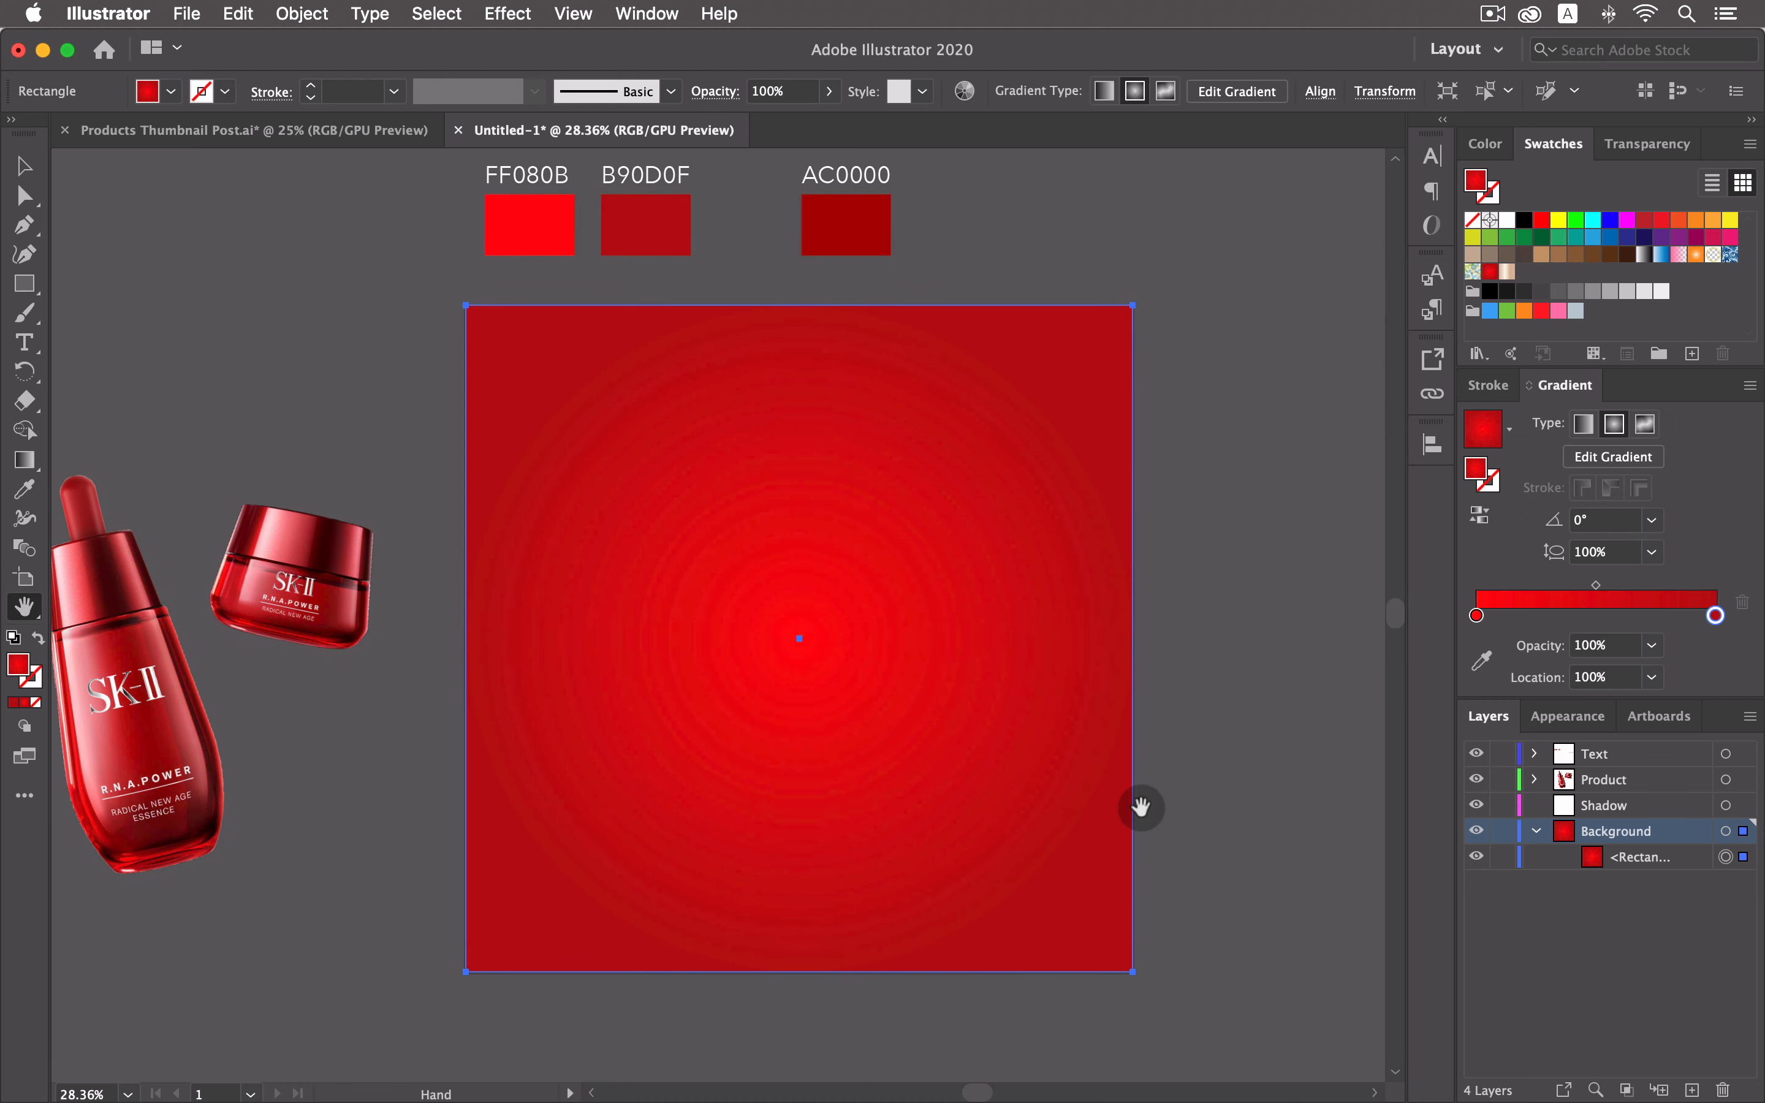
pyautogui.click(1633, 923)
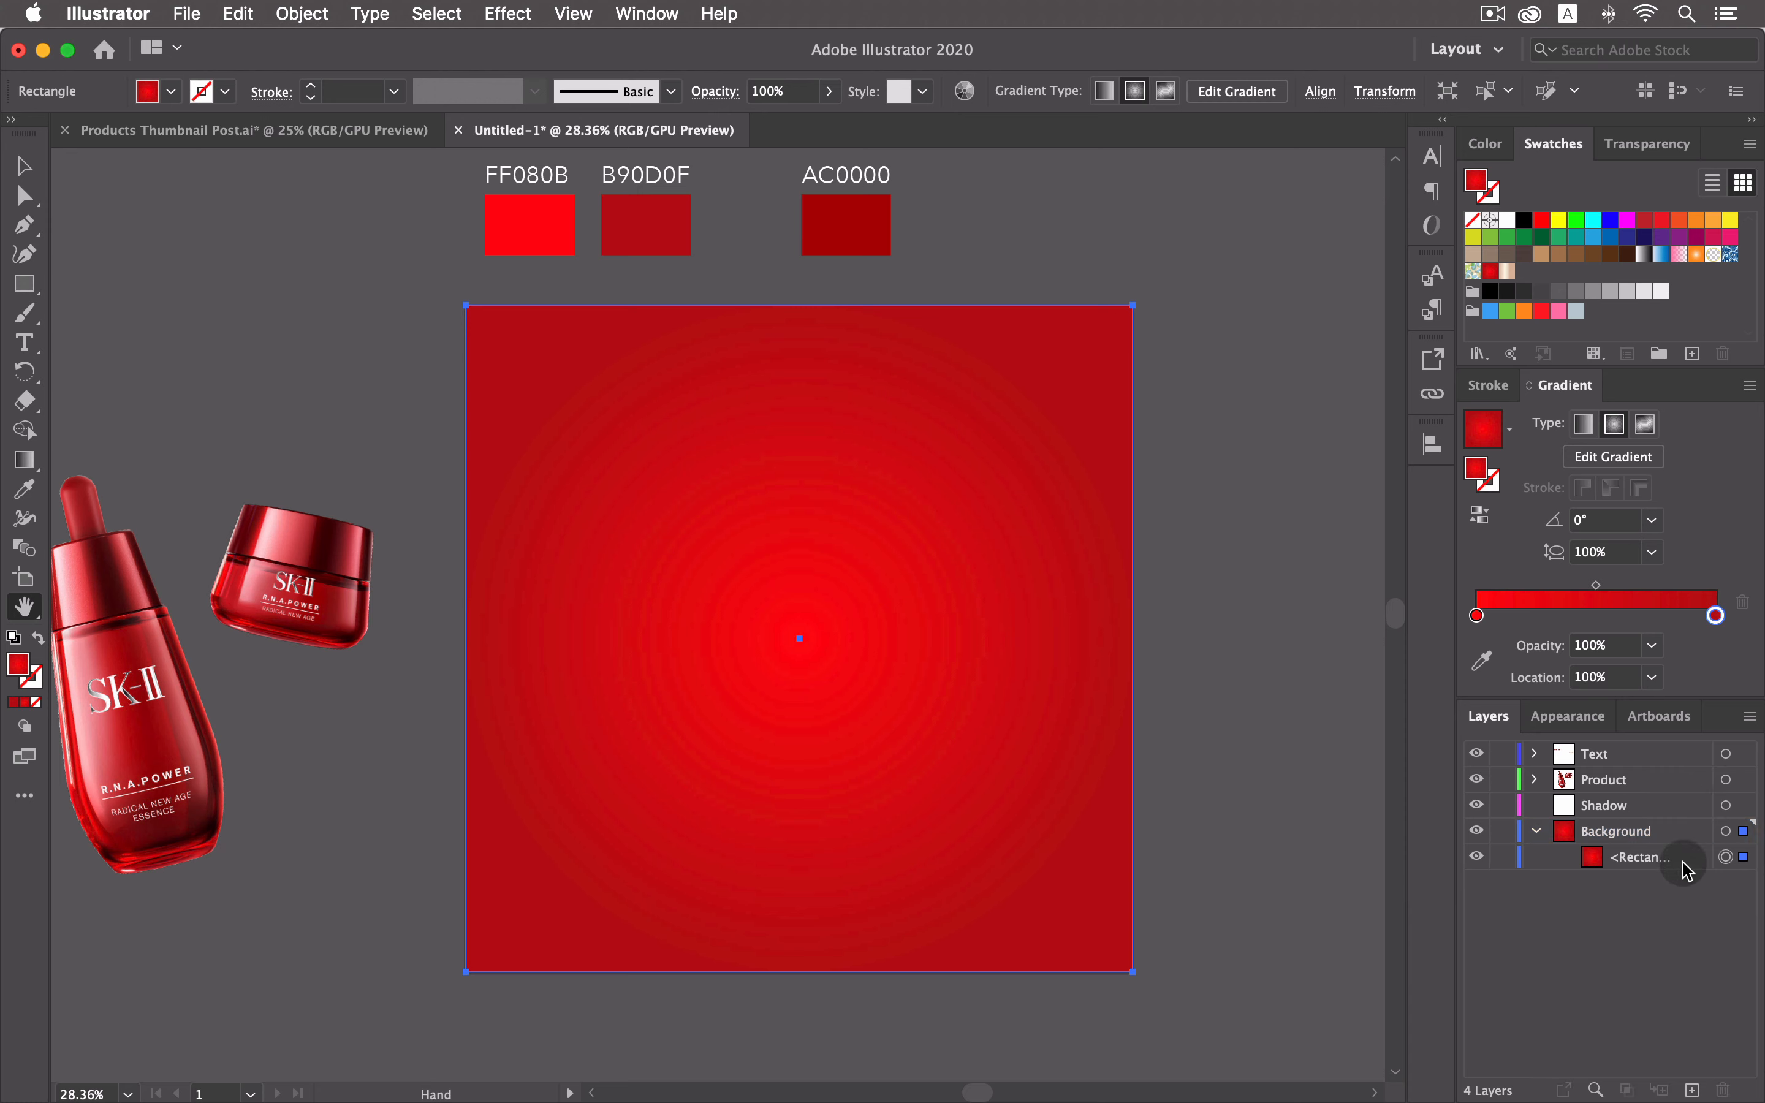
pyautogui.click(1677, 859)
pyautogui.moveTo(1692, 1089); pyautogui.dragTo(1691, 1088)
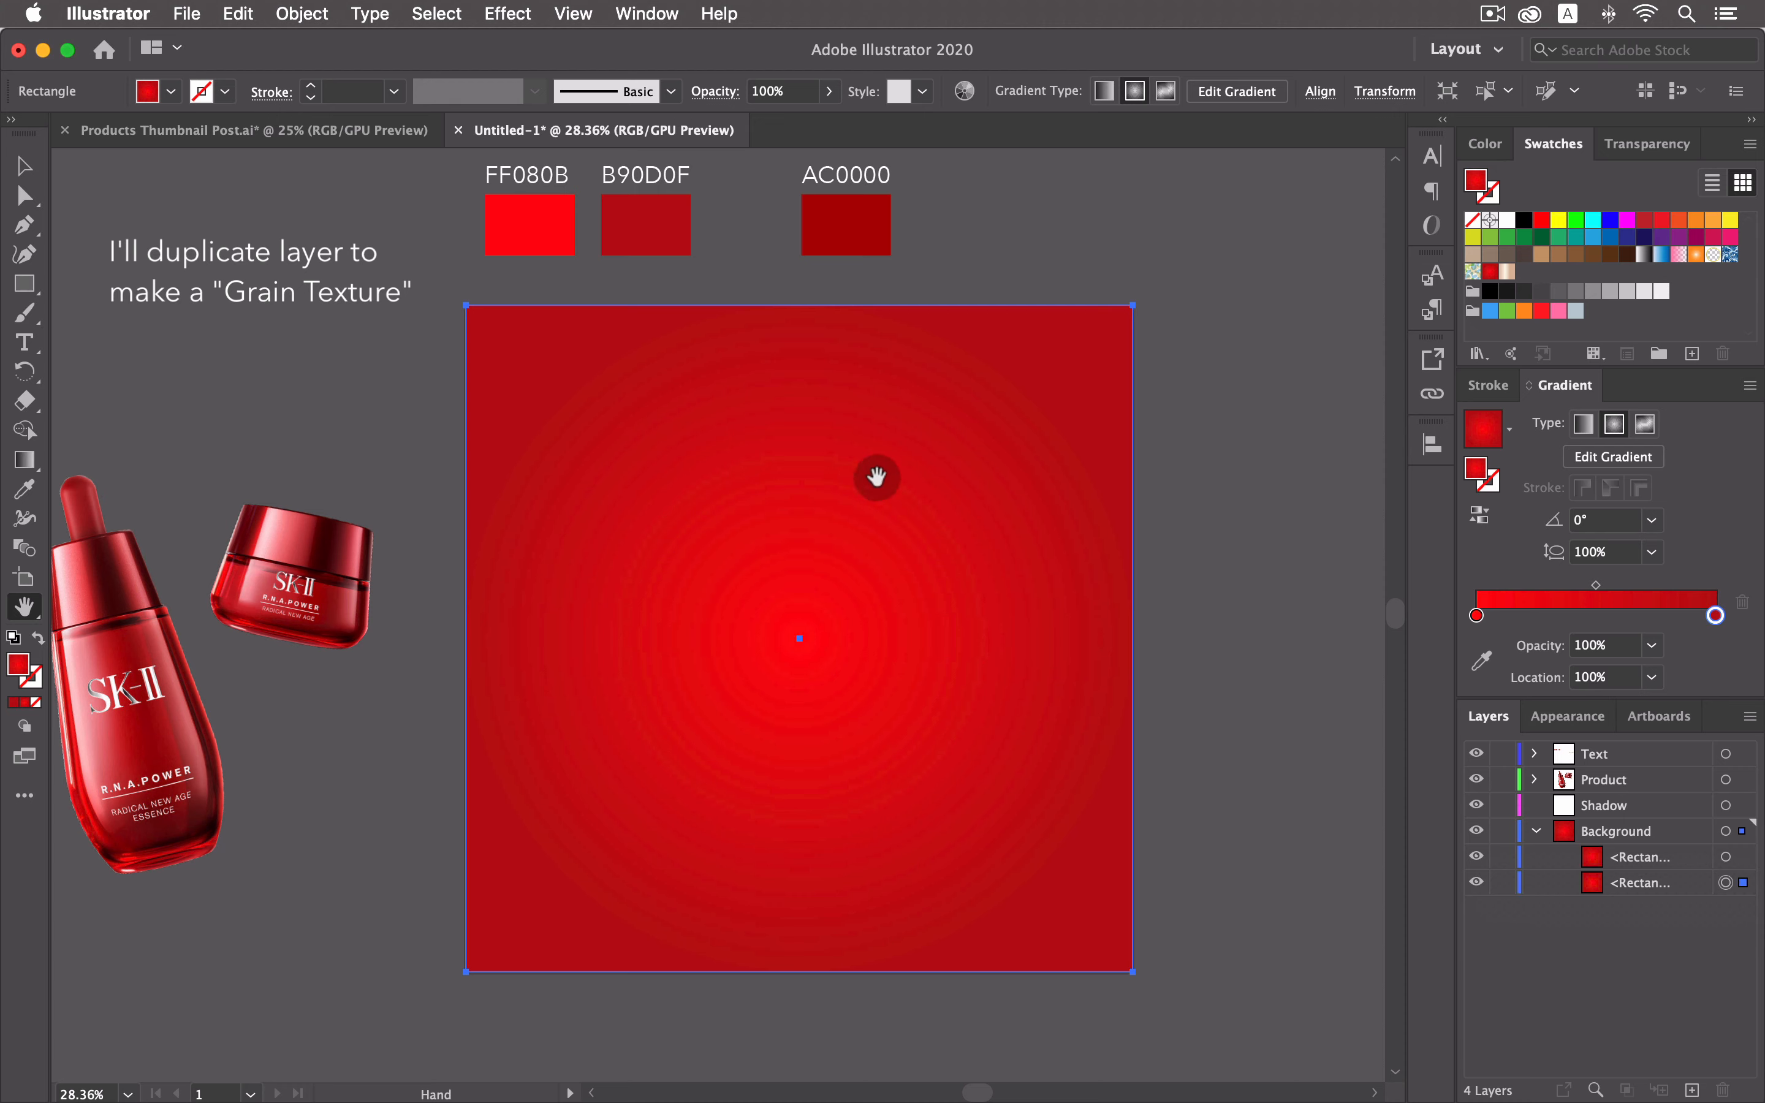
# Apply the Grain texture effect to the lower background rectangle with intensity 41, contrast 56 and Regular grain type.
pyautogui.click(503, 12)
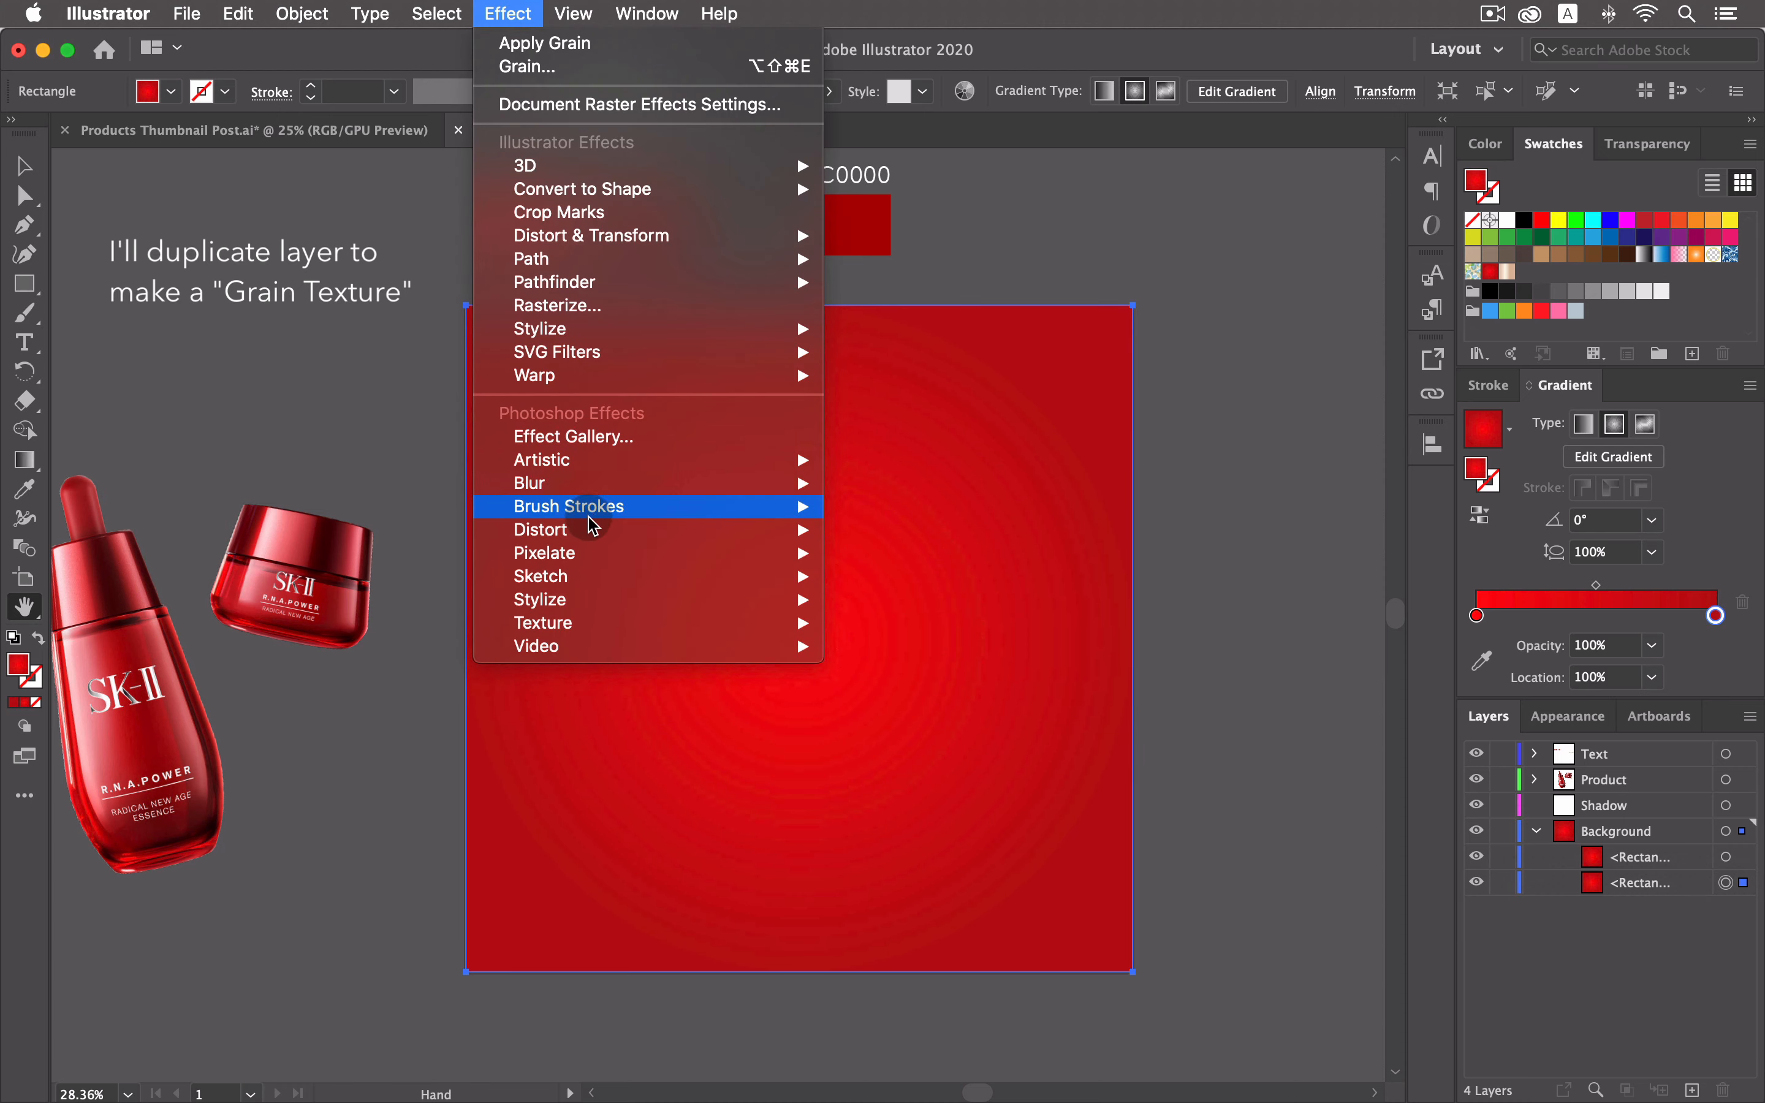
pyautogui.moveTo(614, 626)
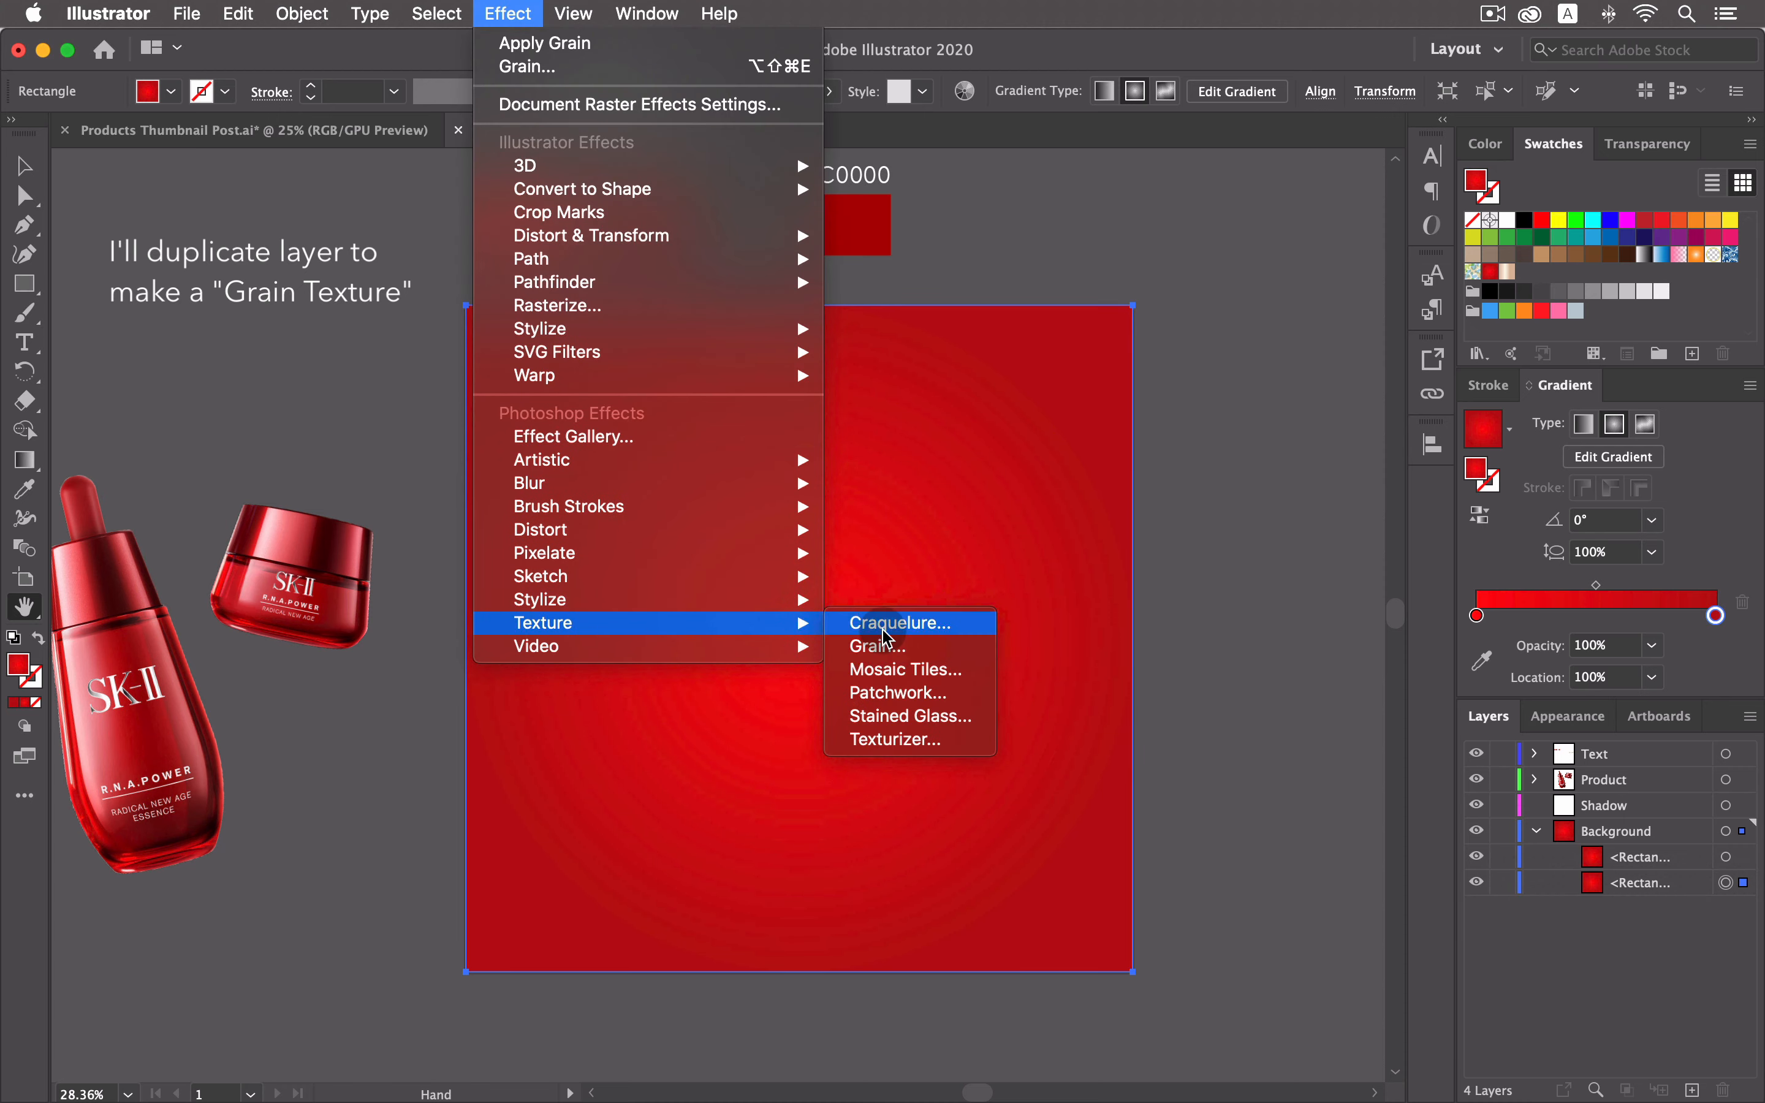
pyautogui.click(947, 645)
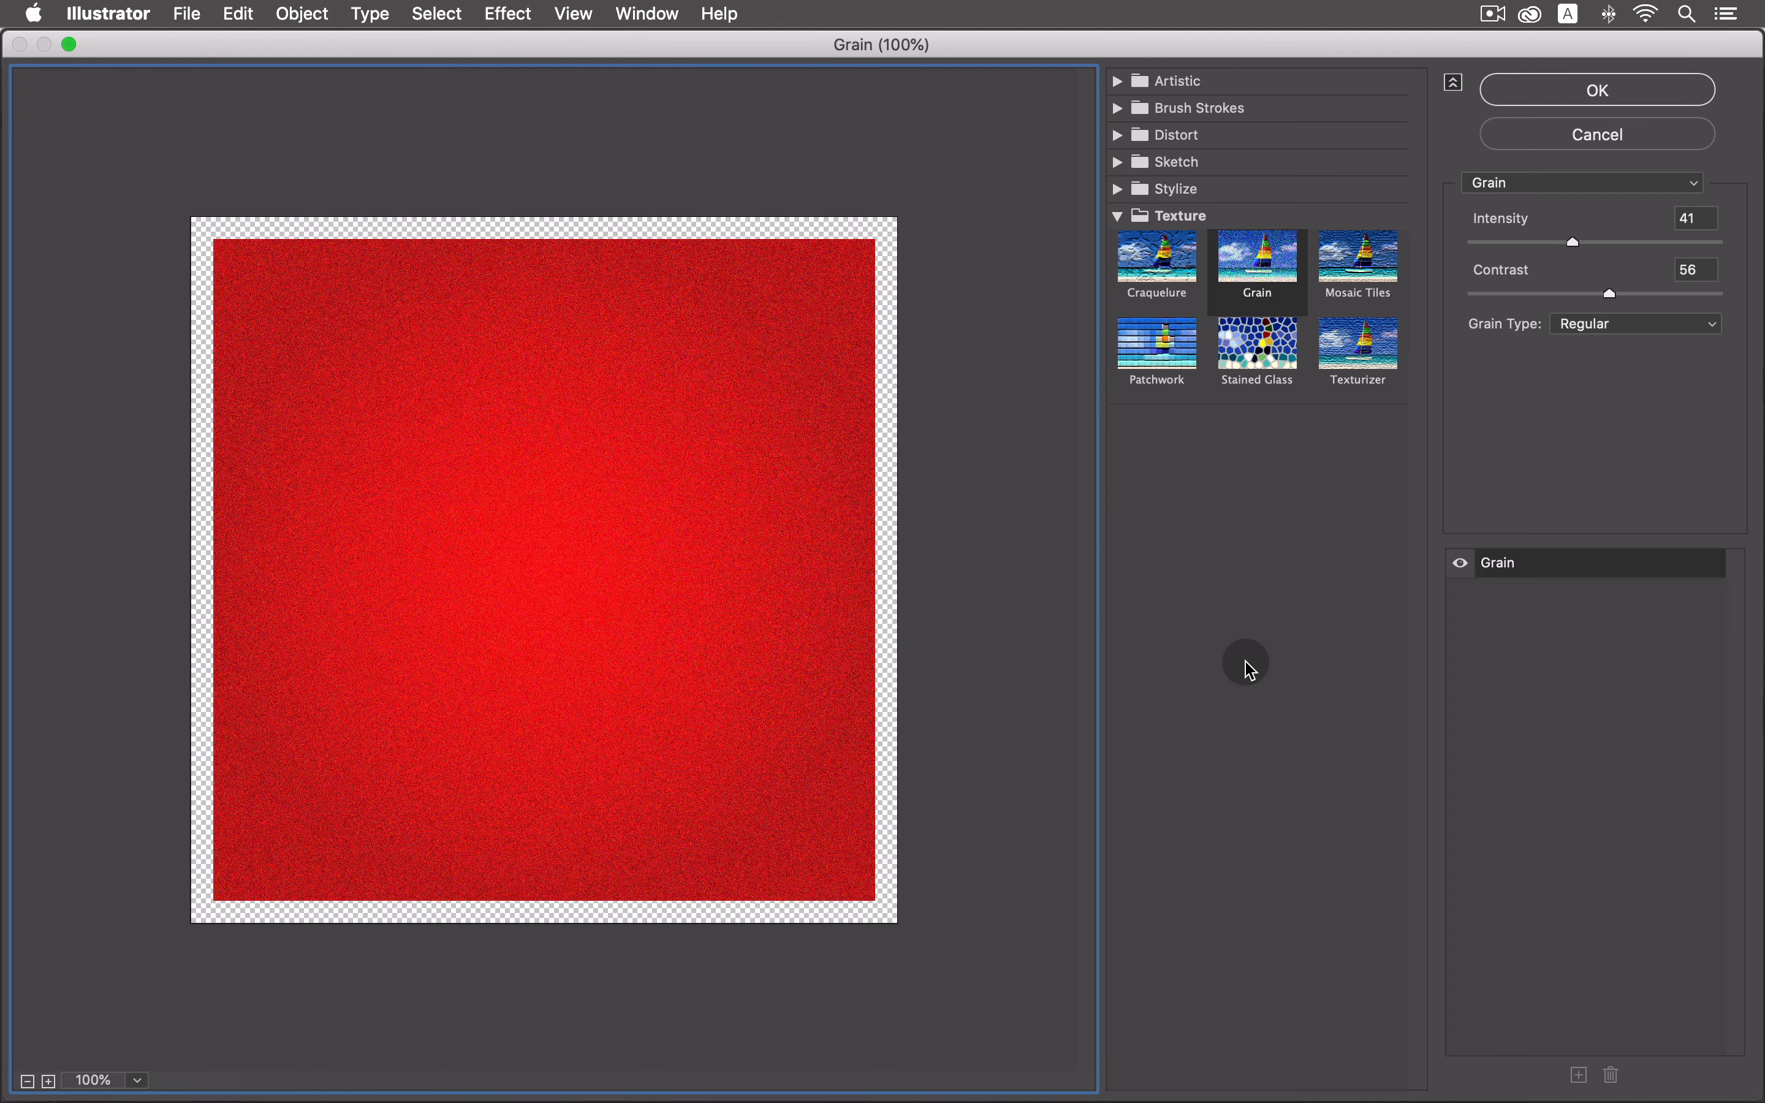
pyautogui.click(1539, 97)
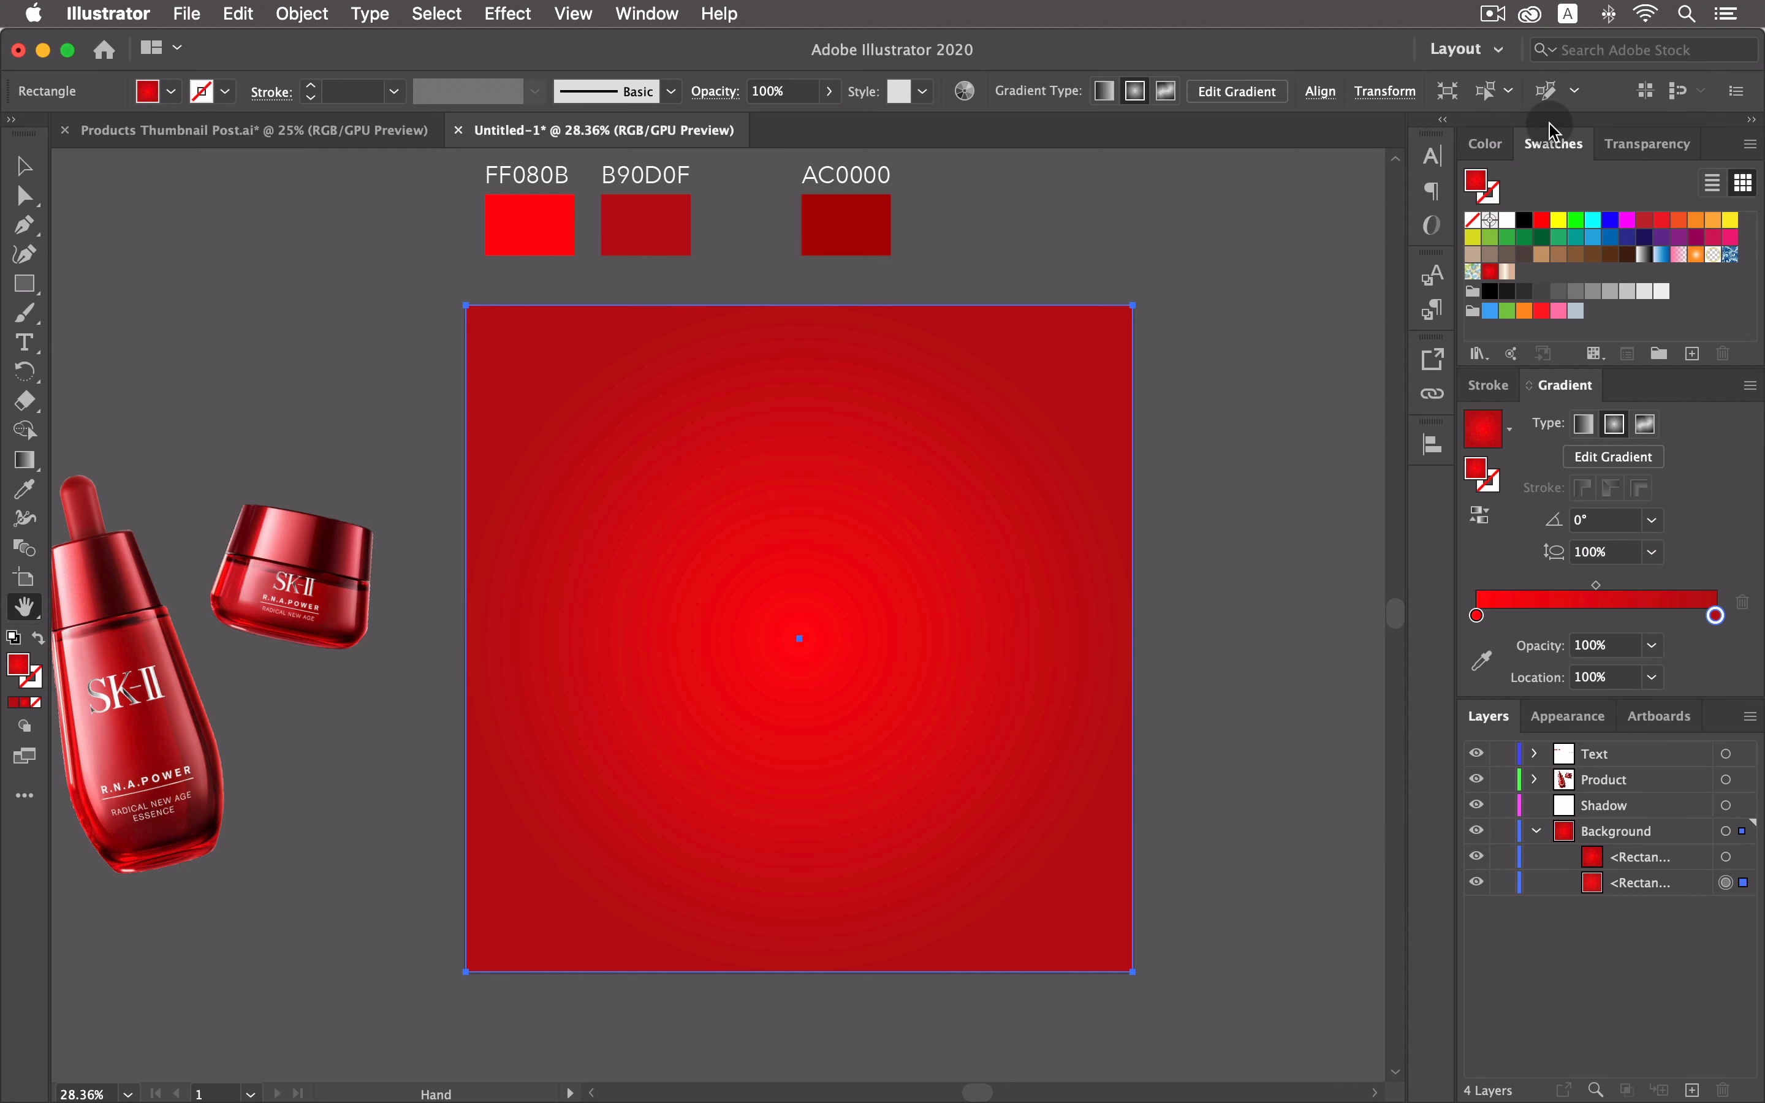
# Set the opacity of the grained lower background rectangle to 50%.
pyautogui.click(1725, 882)
pyautogui.click(1650, 144)
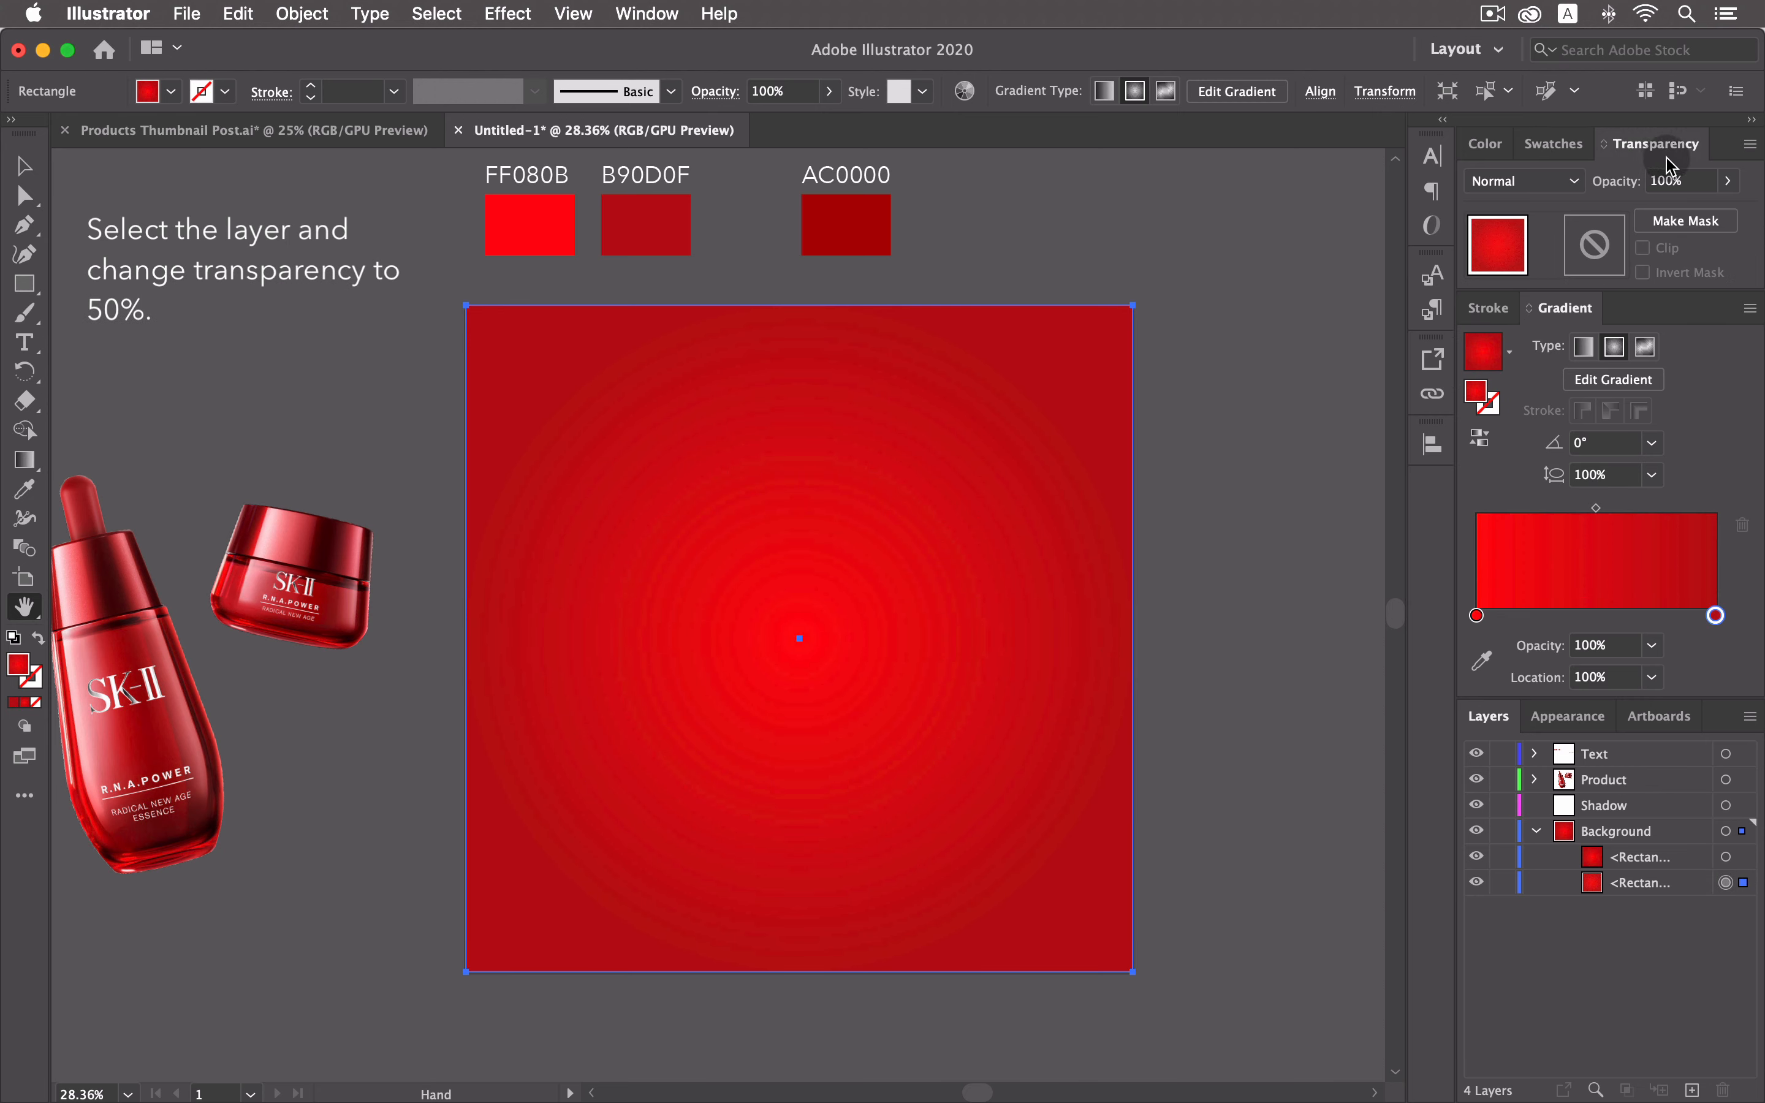
pyautogui.click(1706, 183)
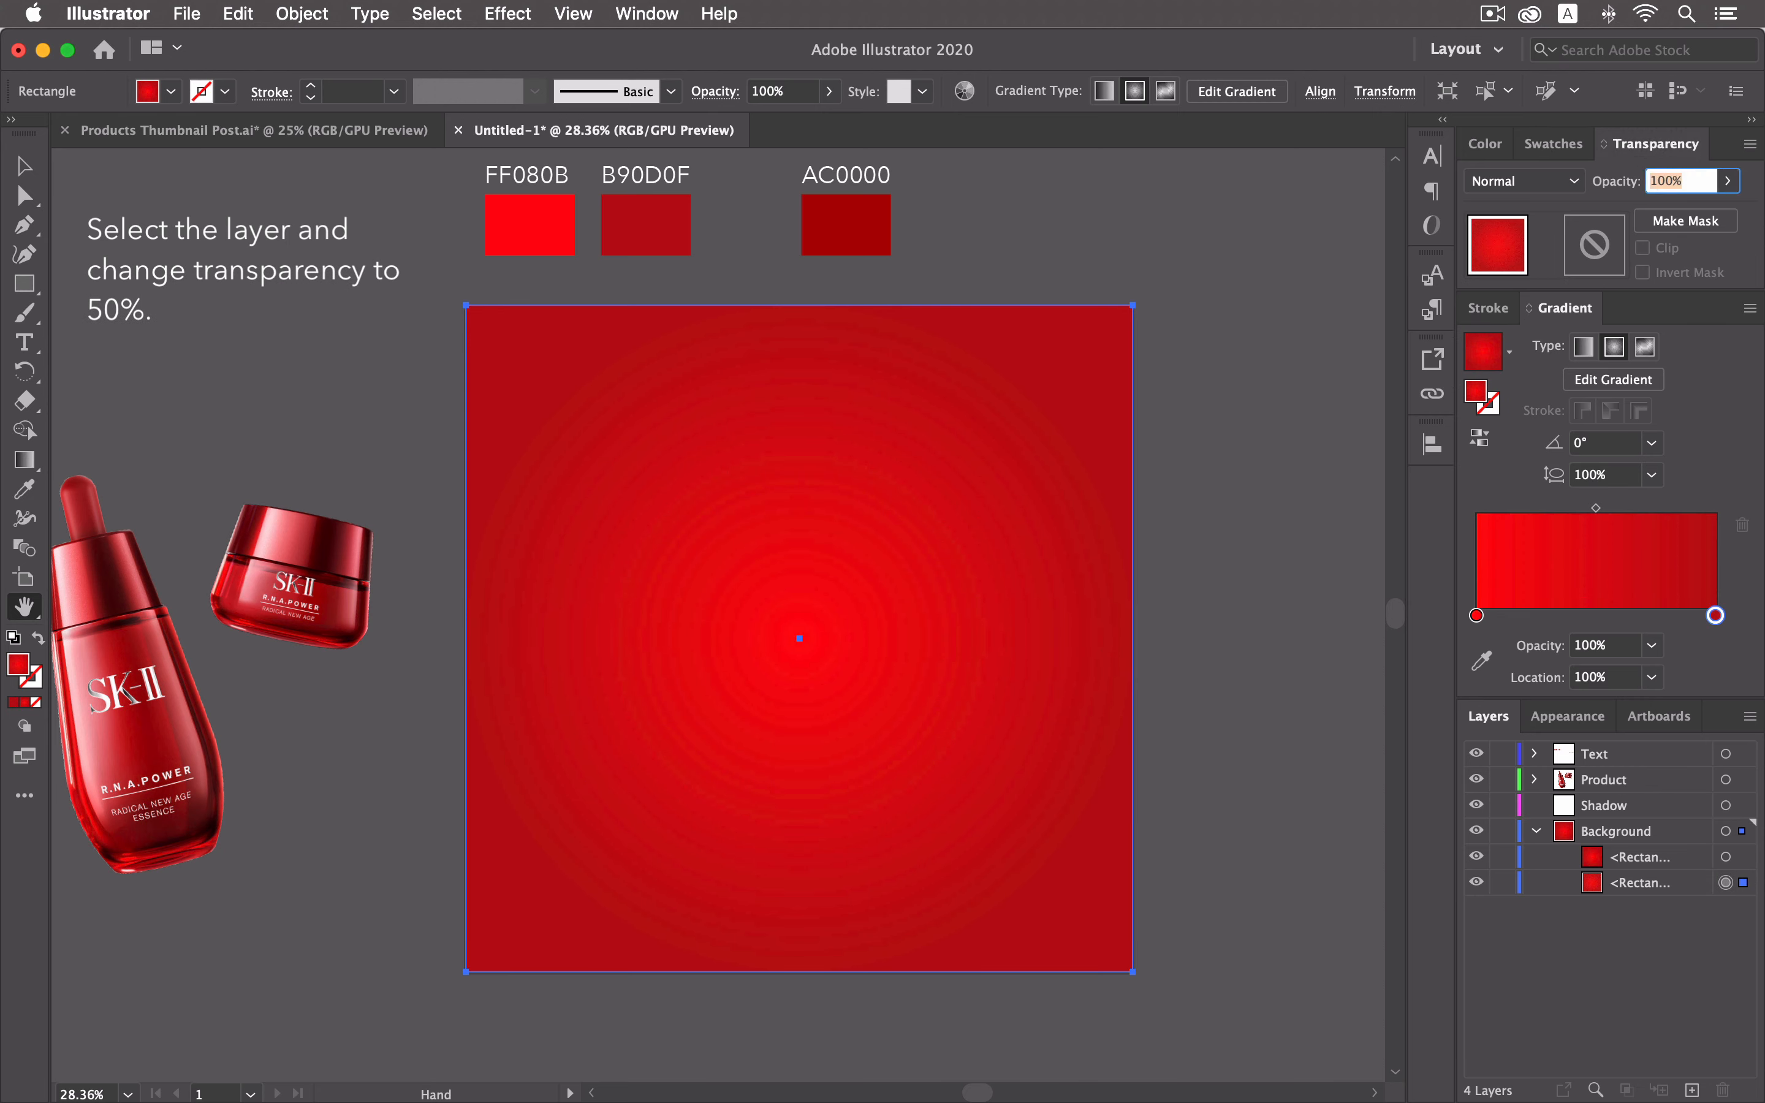
pyautogui.write('50')
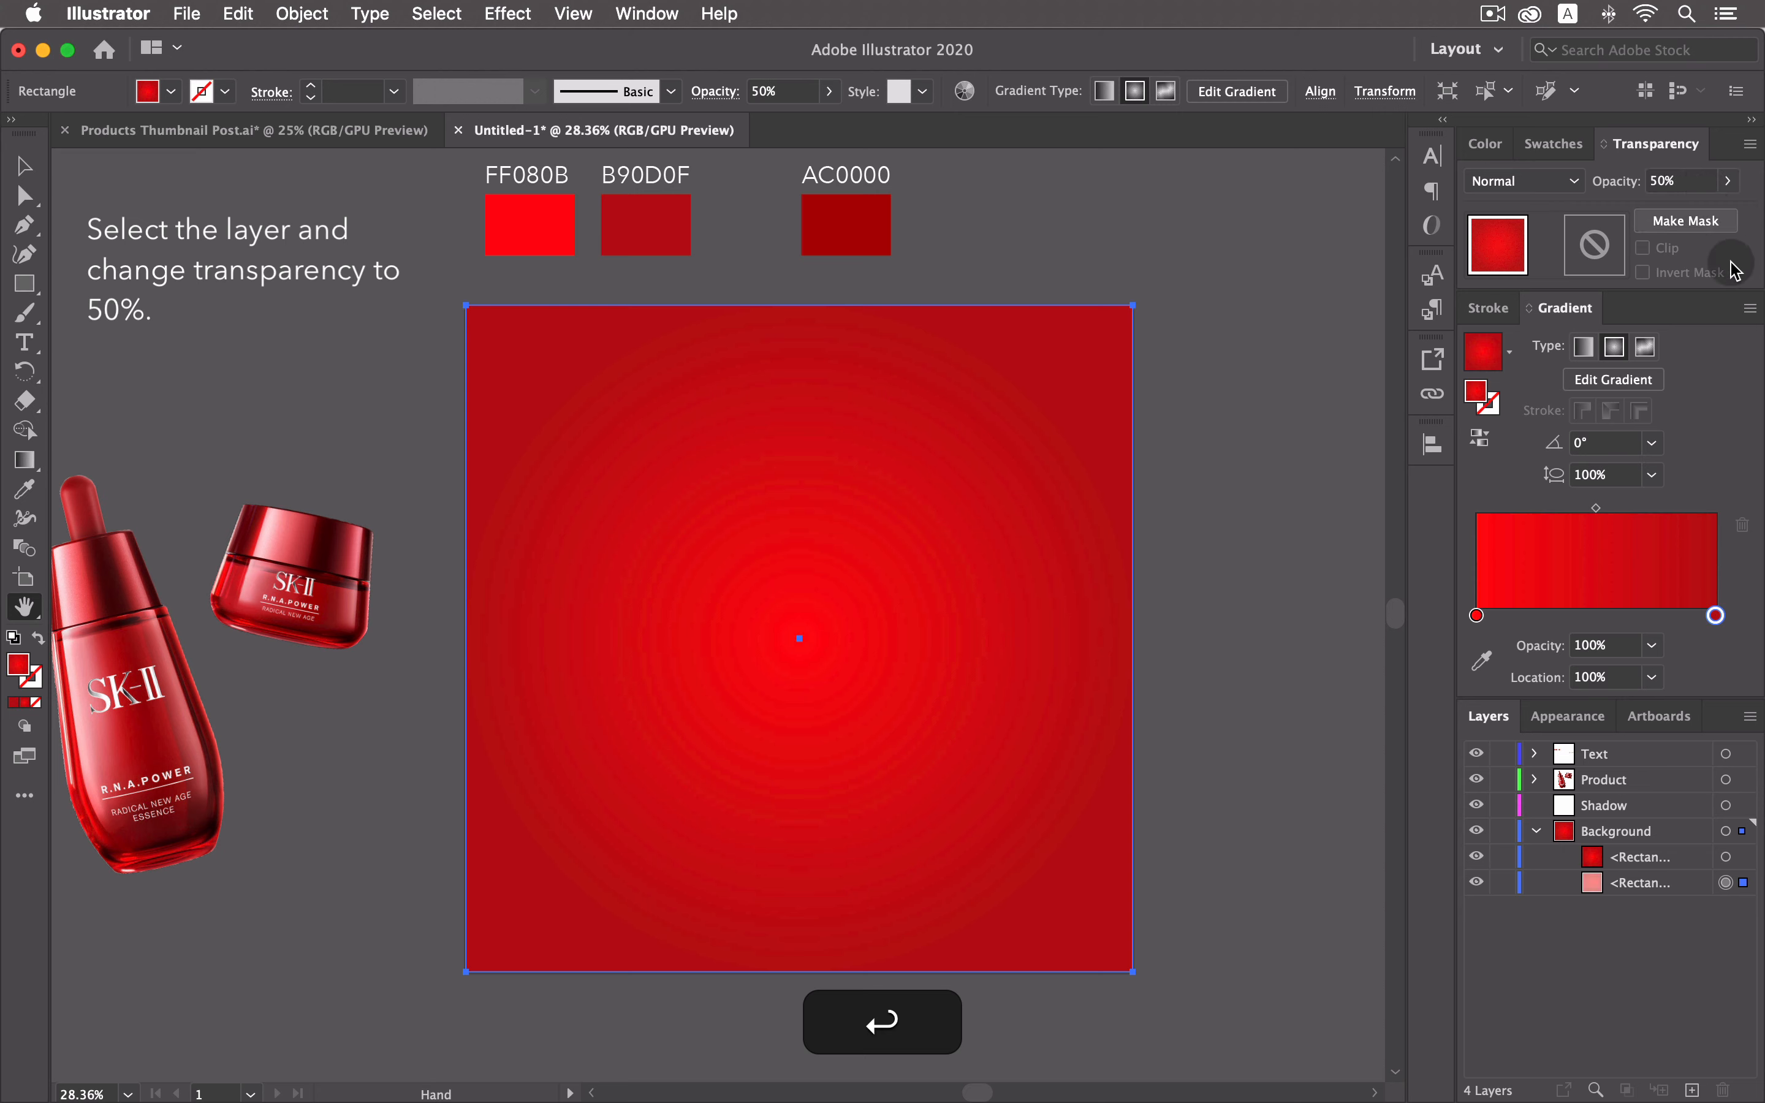
# Set the blending mode of the upper background rectangle to Multiply and deselect it.
pyautogui.click(1726, 857)
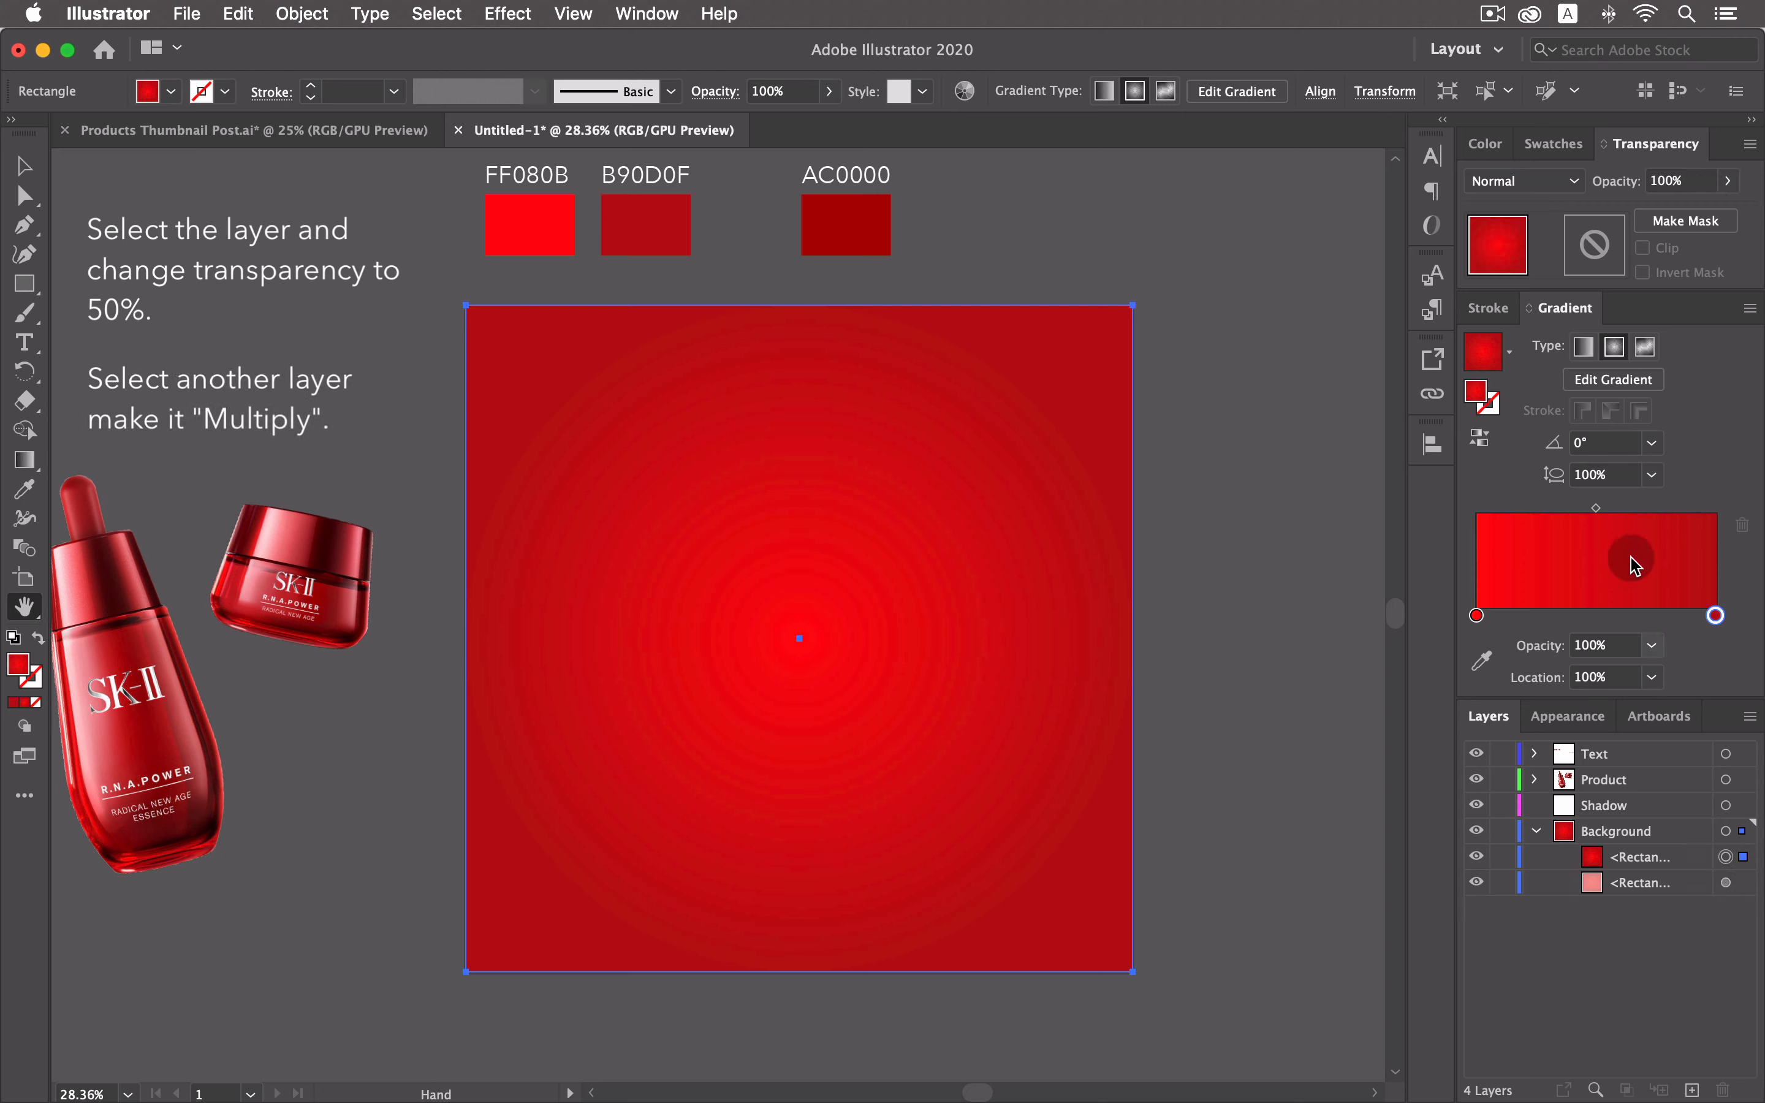
pyautogui.click(1502, 181)
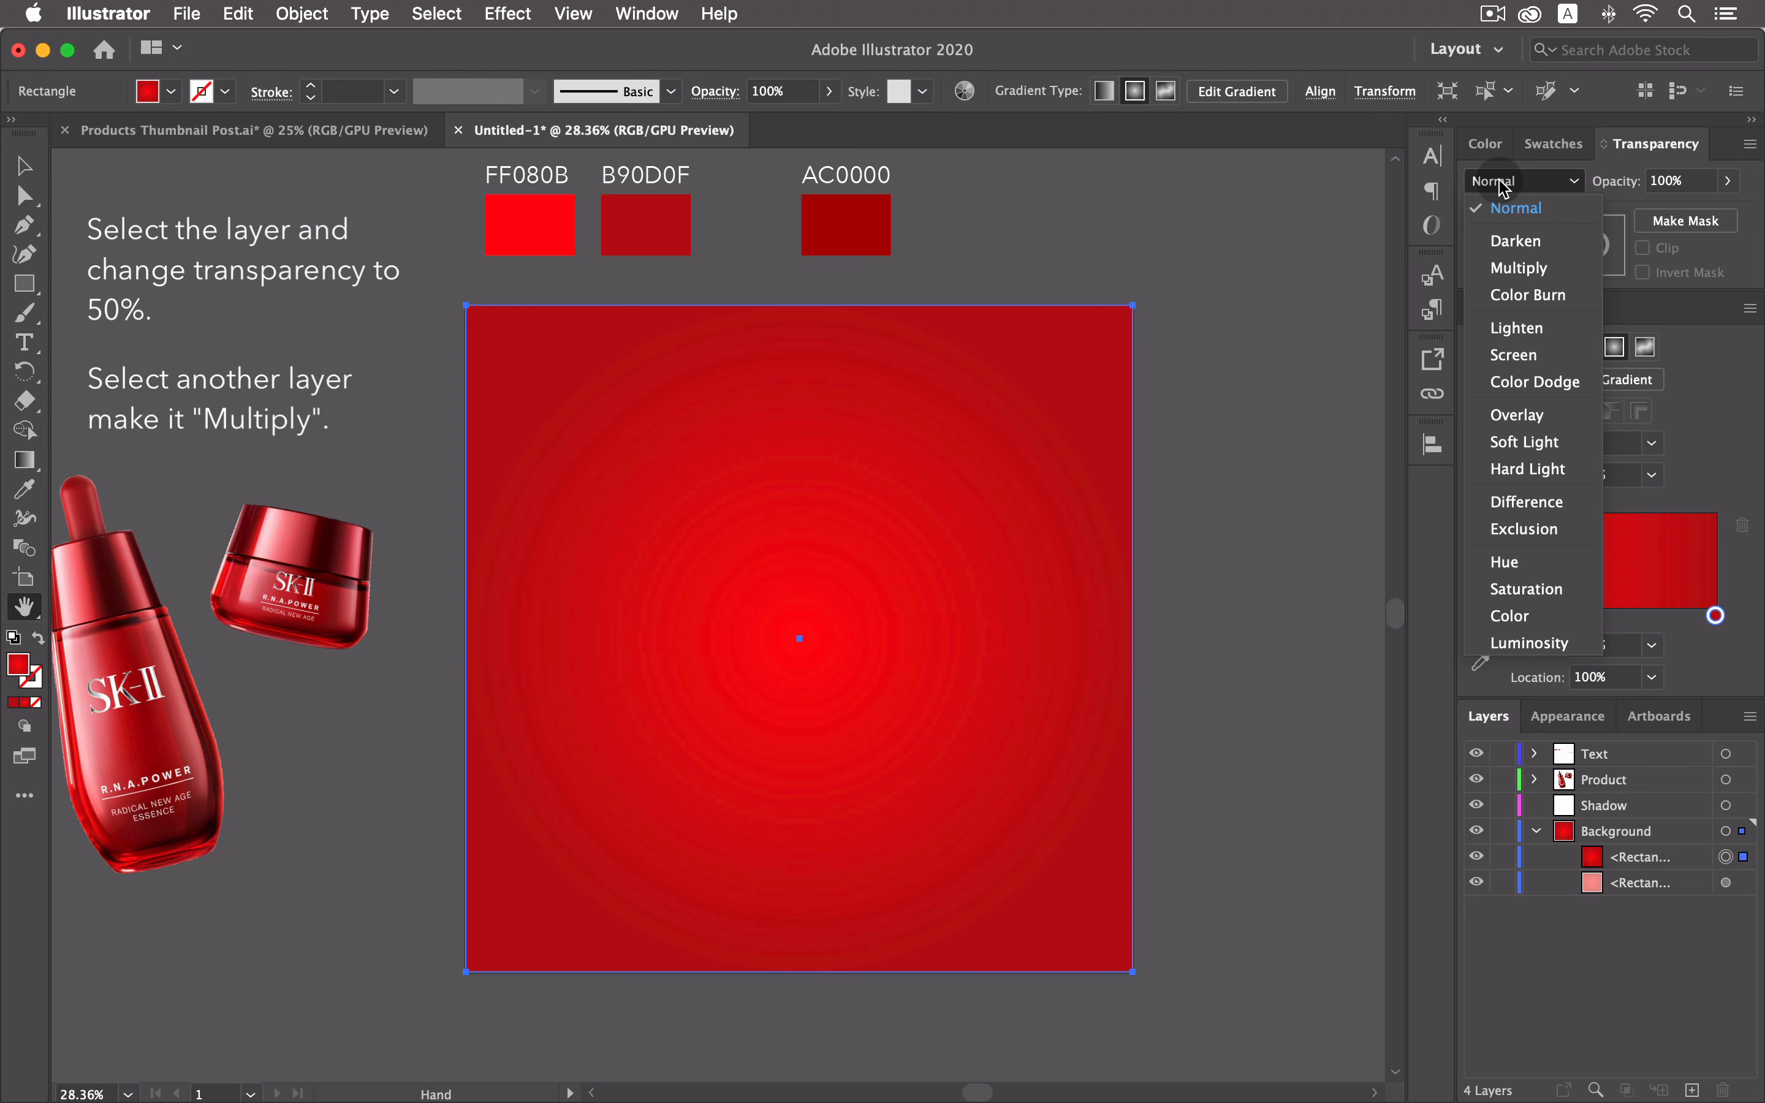
pyautogui.click(1535, 274)
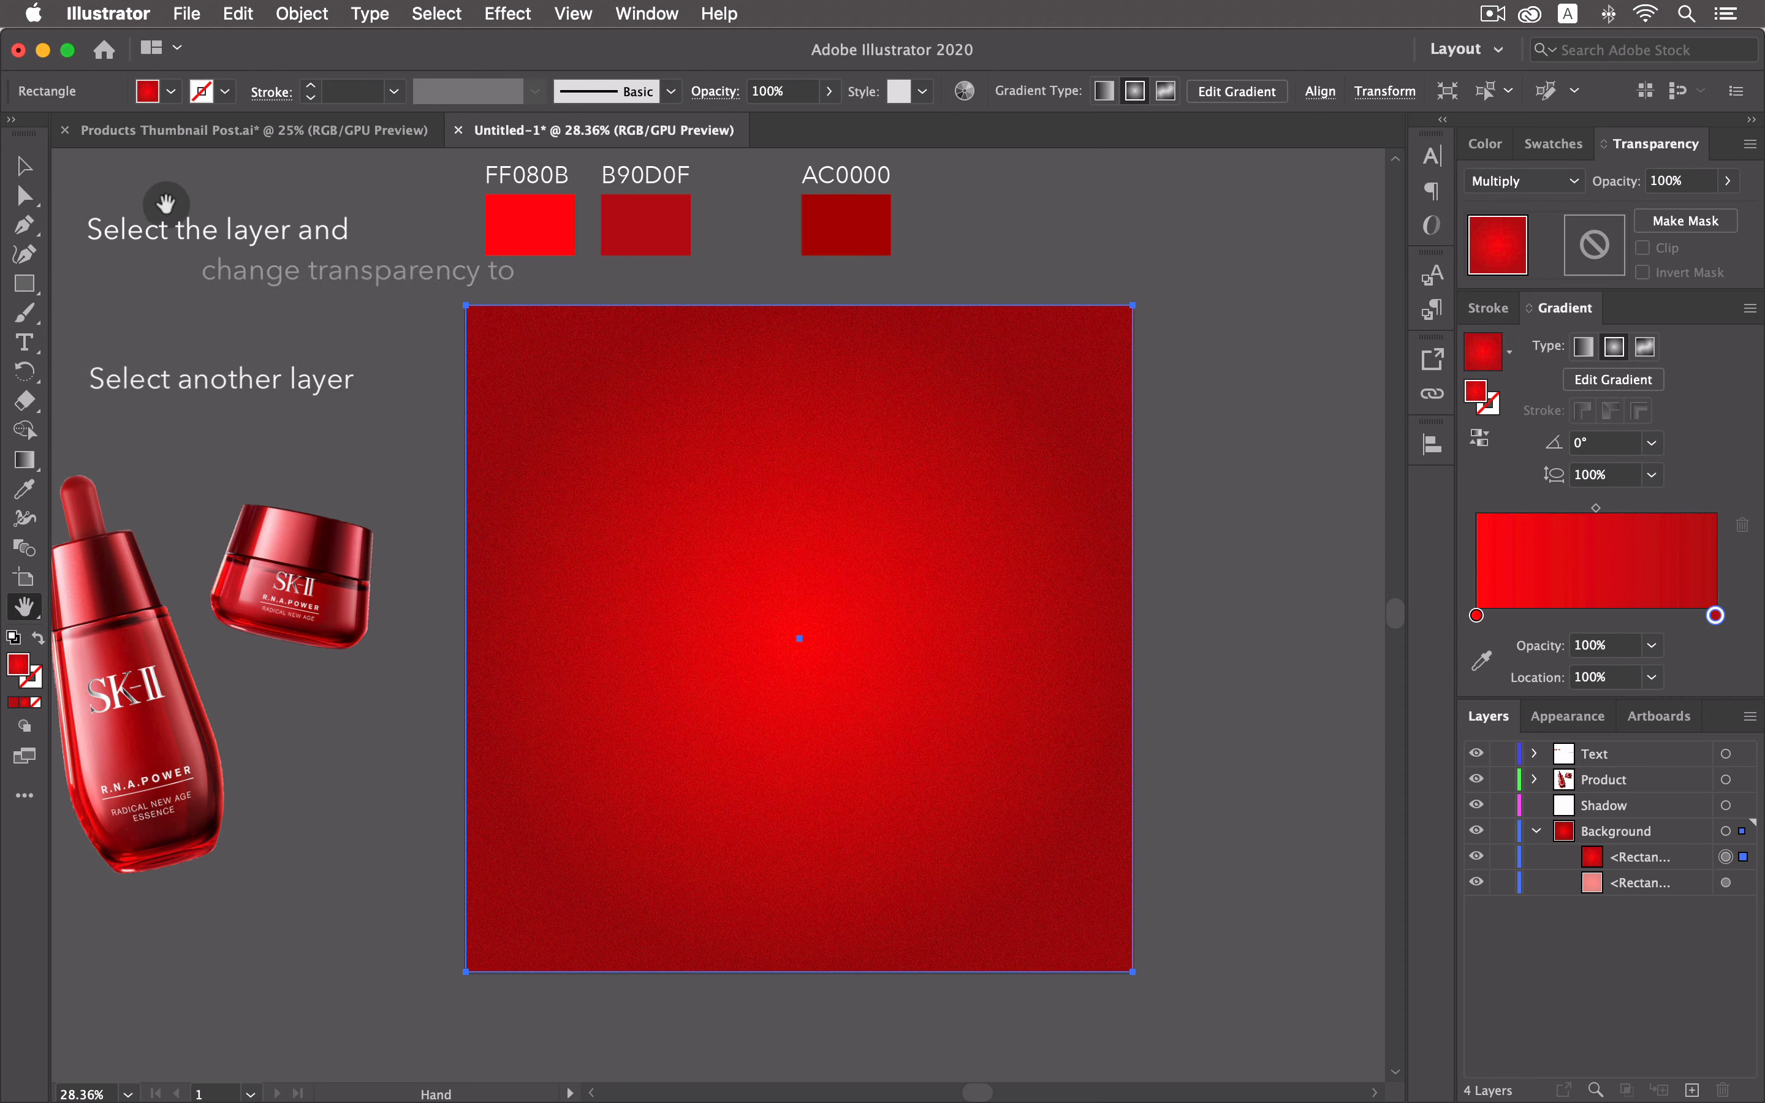
pyautogui.click(18, 168)
pyautogui.click(1266, 552)
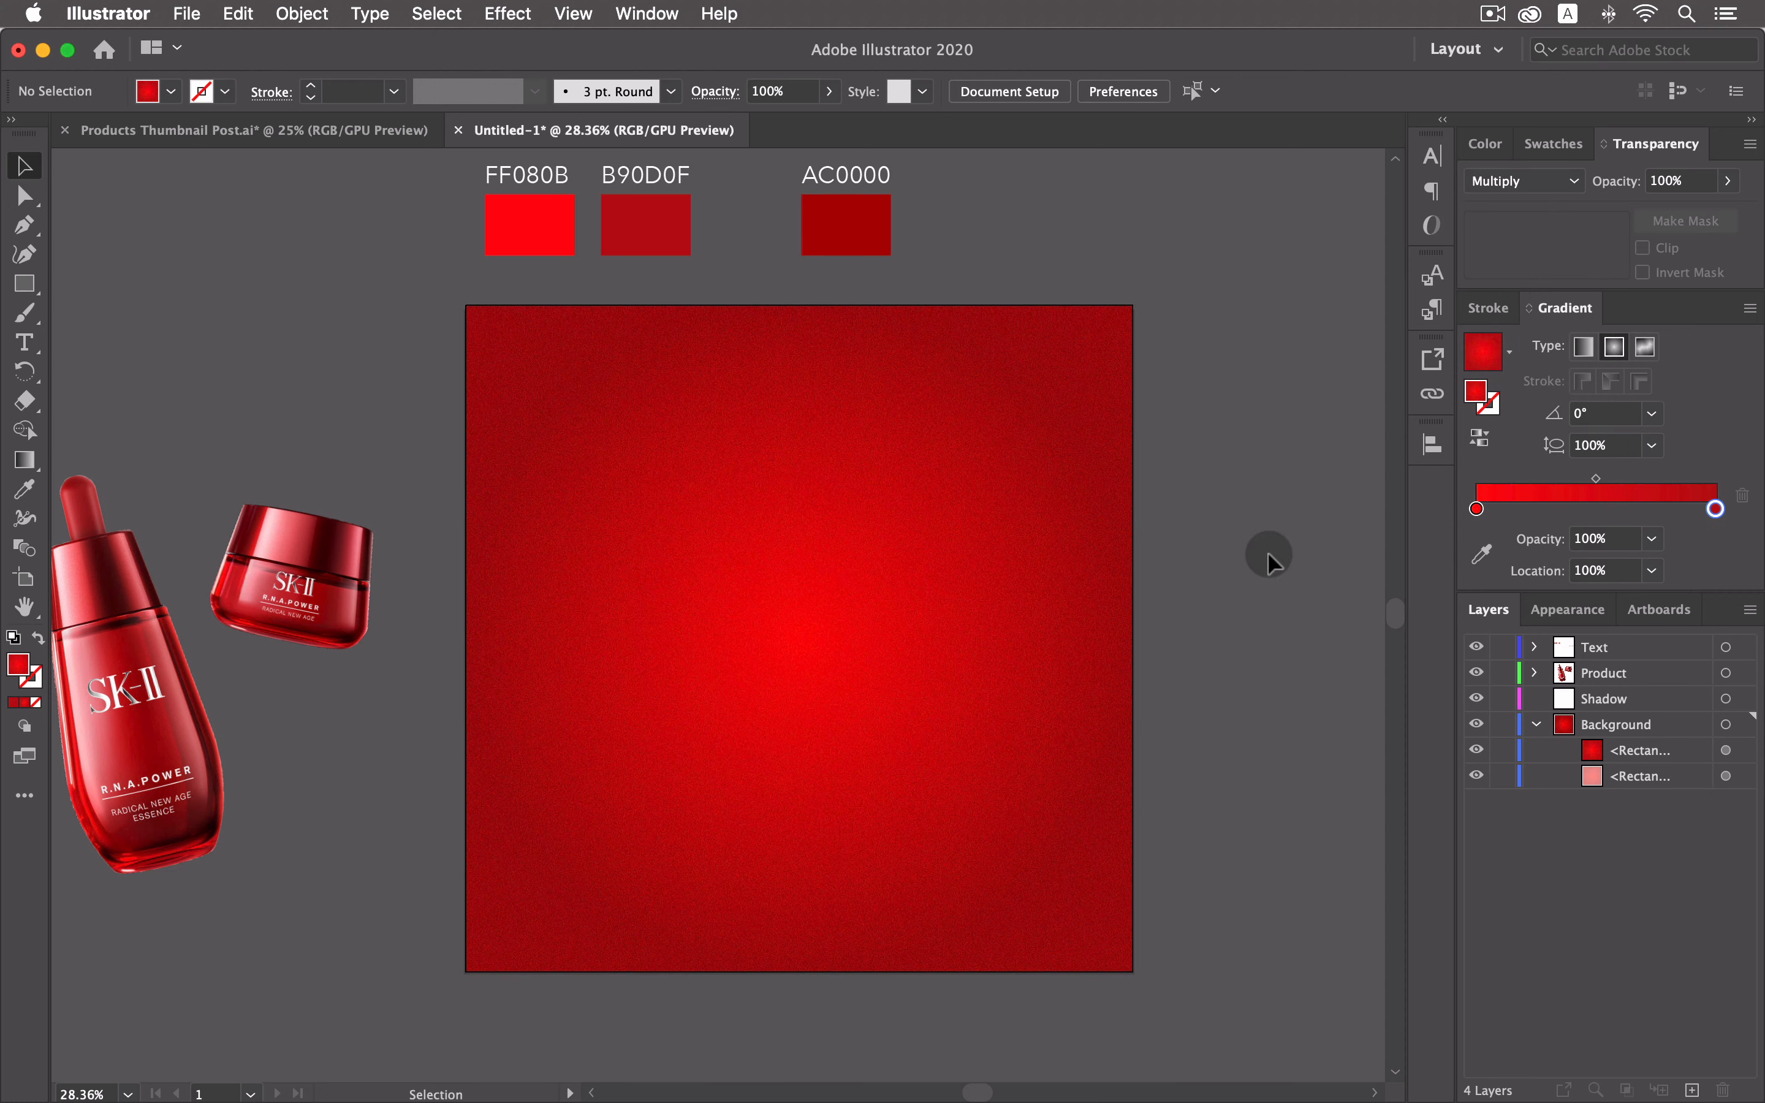
# Lock and collapse the Background layer, and make the Product layer active.
pyautogui.click(1503, 725)
pyautogui.click(1539, 724)
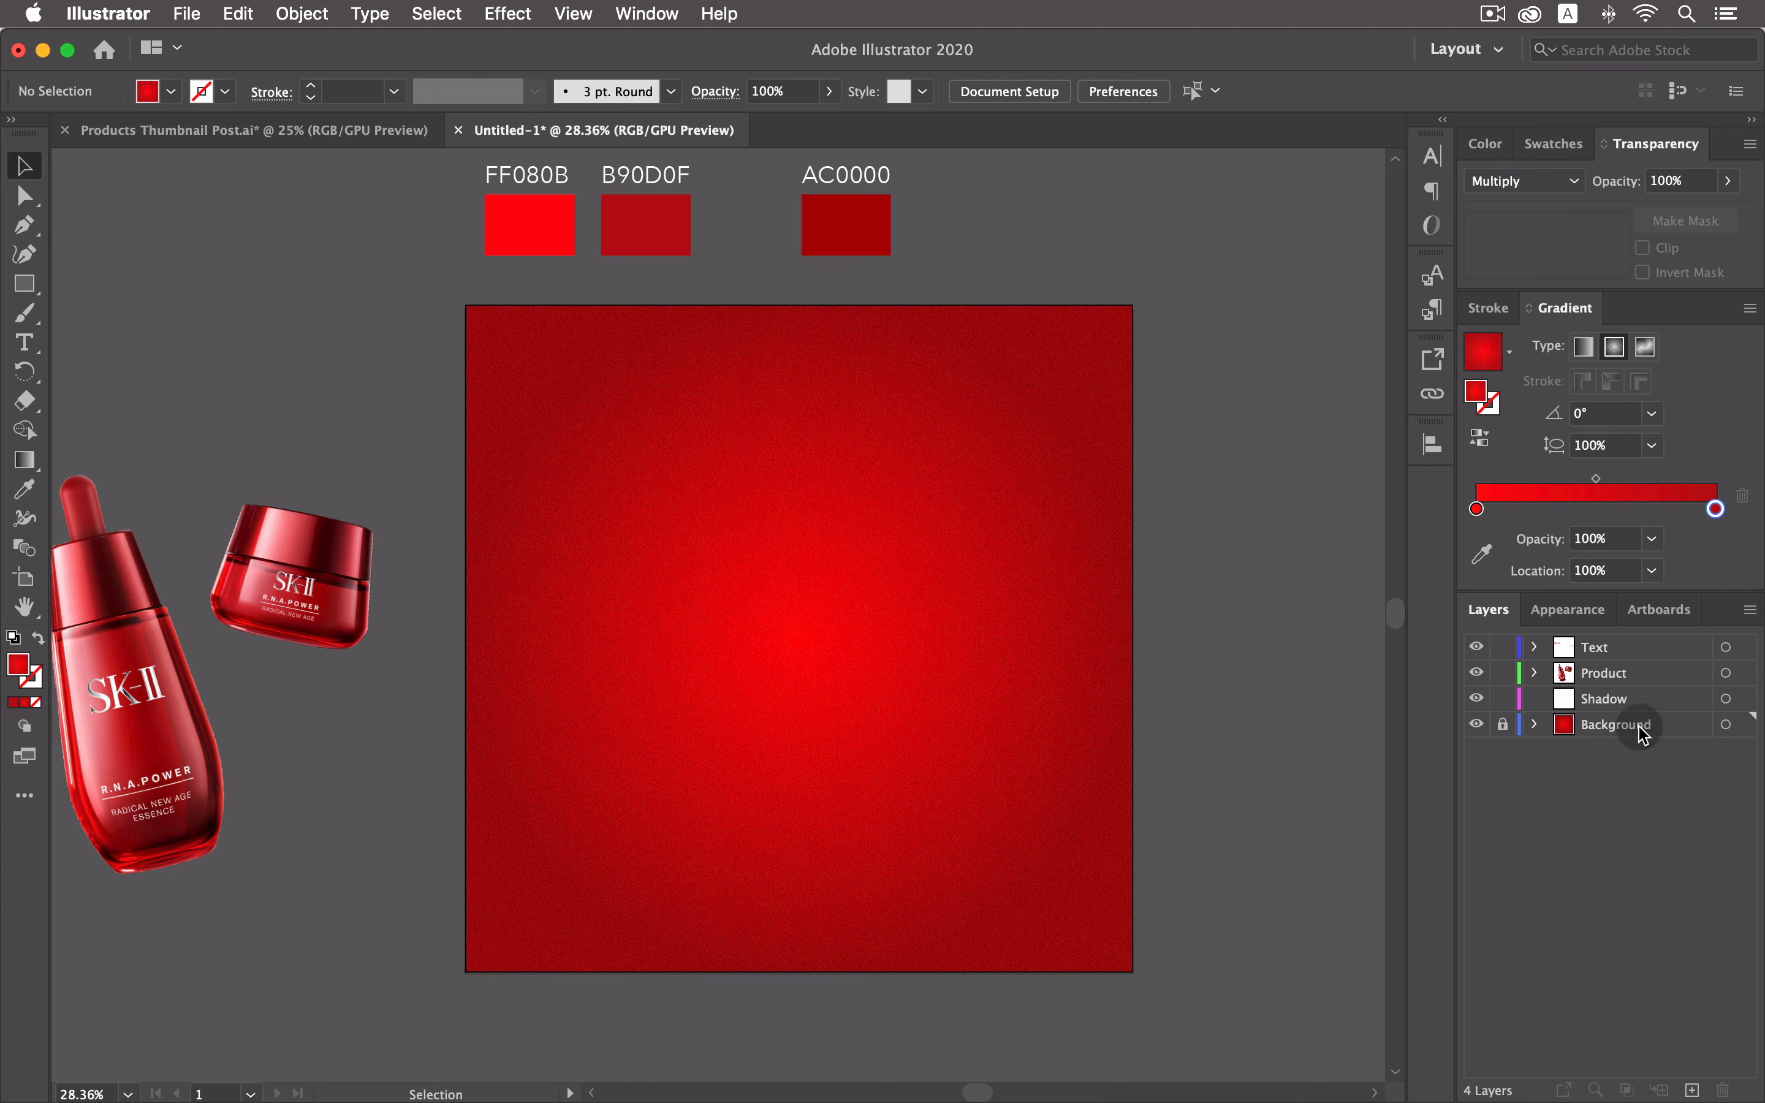
pyautogui.click(1611, 680)
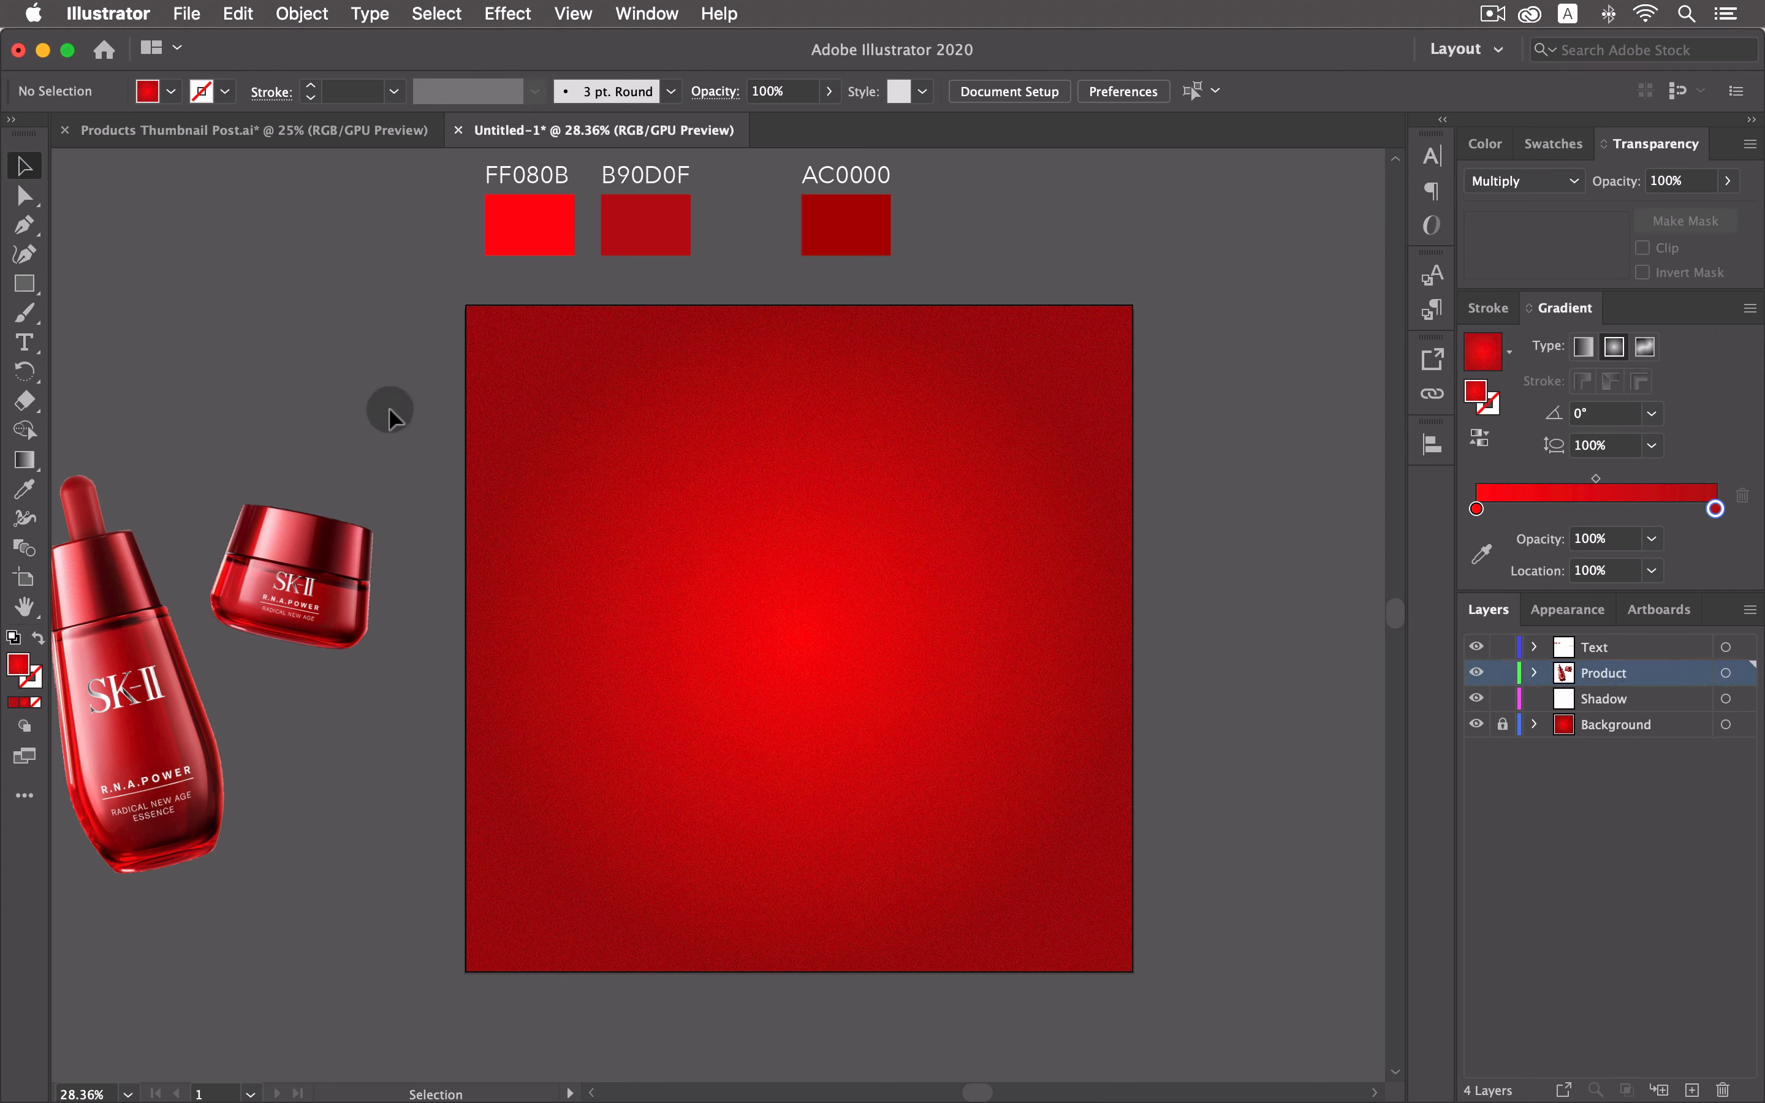
# Move the bottle and the jar onto the middle of the red background.
pyautogui.click(152, 752)
pyautogui.moveTo(153, 754); pyautogui.dragTo(749, 721)
pyautogui.click(1275, 740)
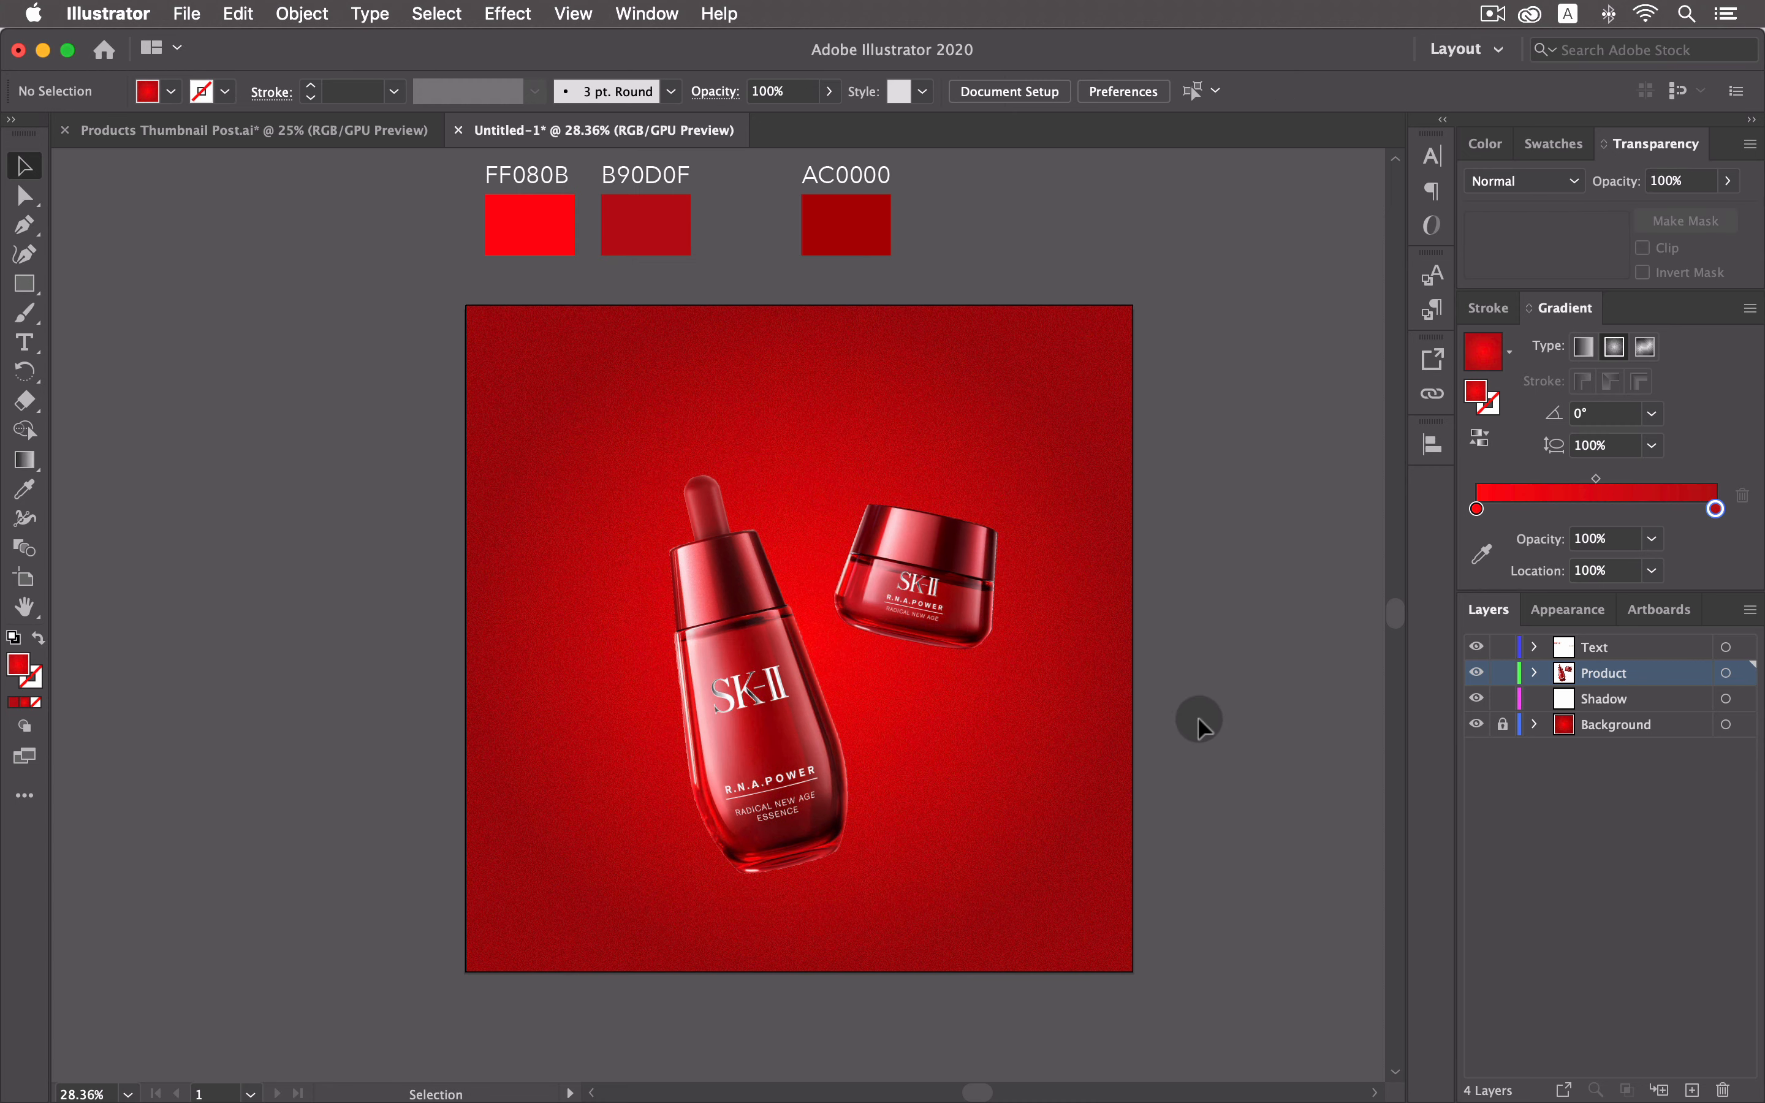
pyautogui.press('z')
pyautogui.moveTo(897, 598); pyautogui.dragTo(726, 641)
pyautogui.press('v')
pyautogui.click(788, 513)
pyautogui.click(1268, 817)
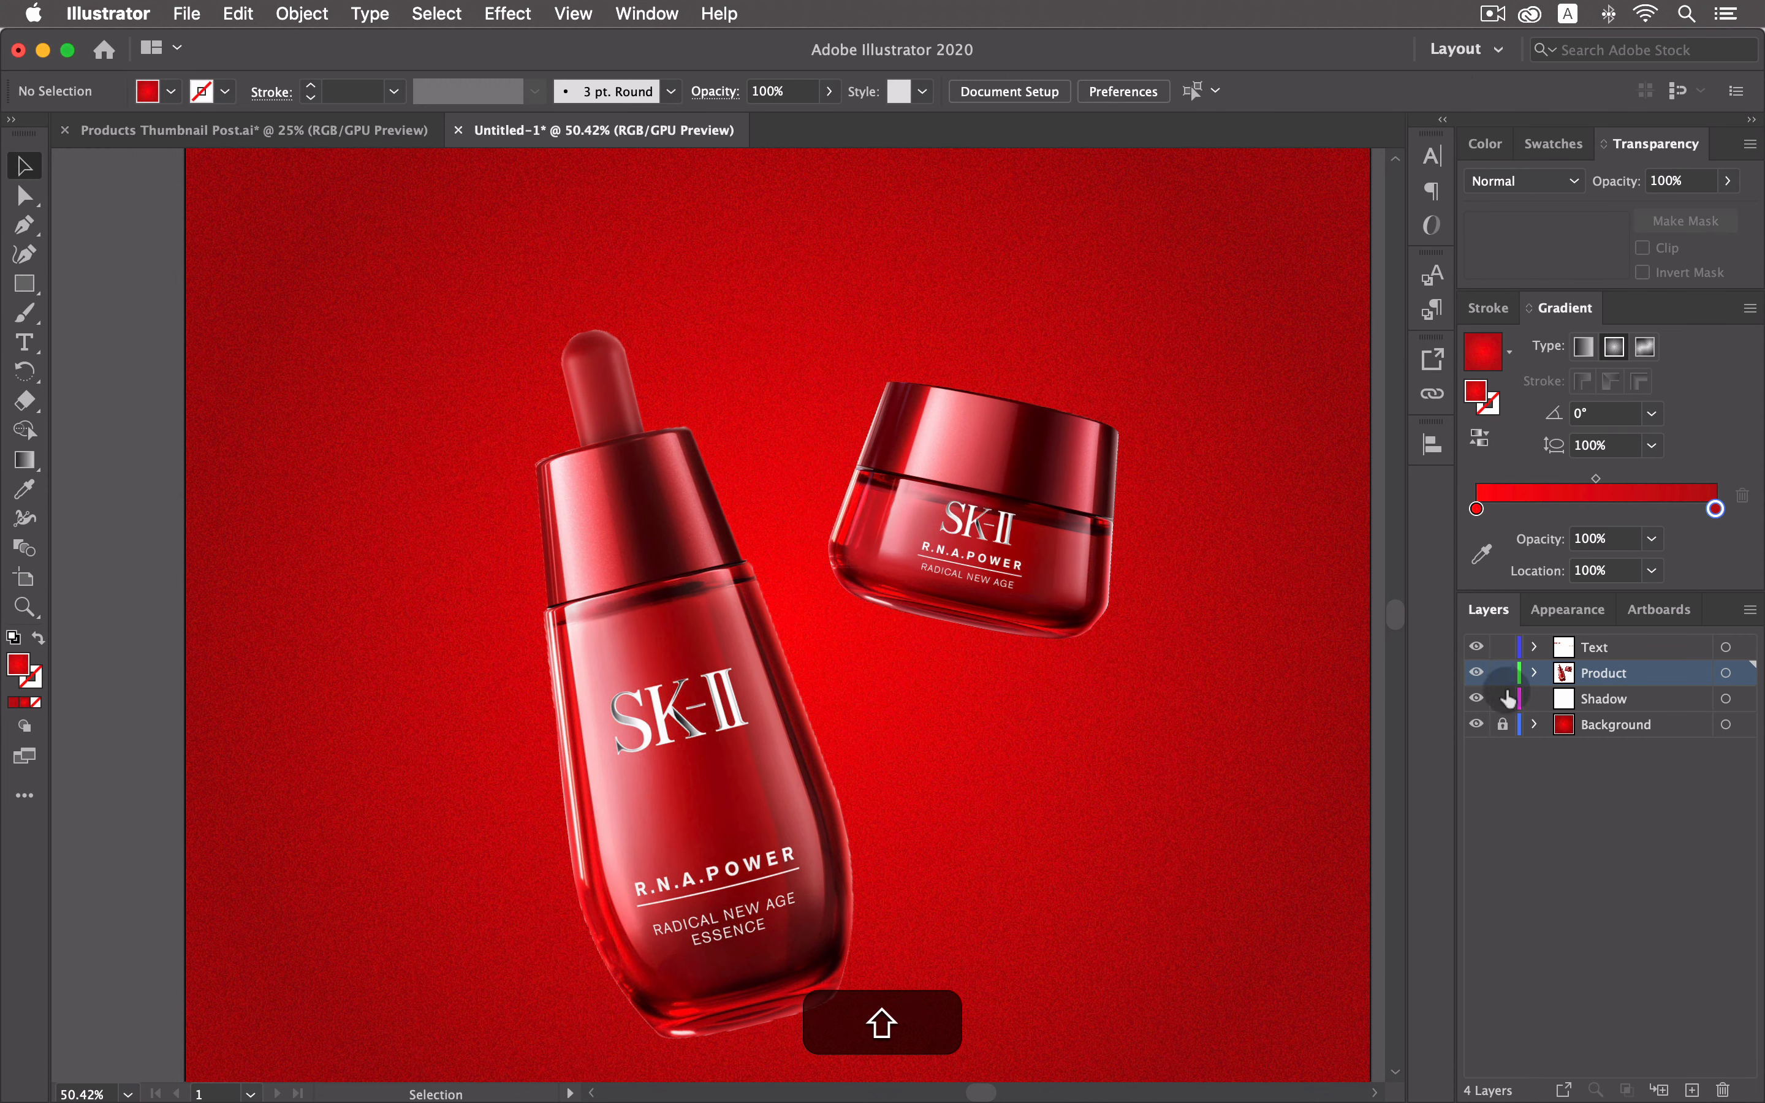
# Lock the Product layer and make the Shadow layer active.
pyautogui.click(1503, 671)
pyautogui.click(1618, 702)
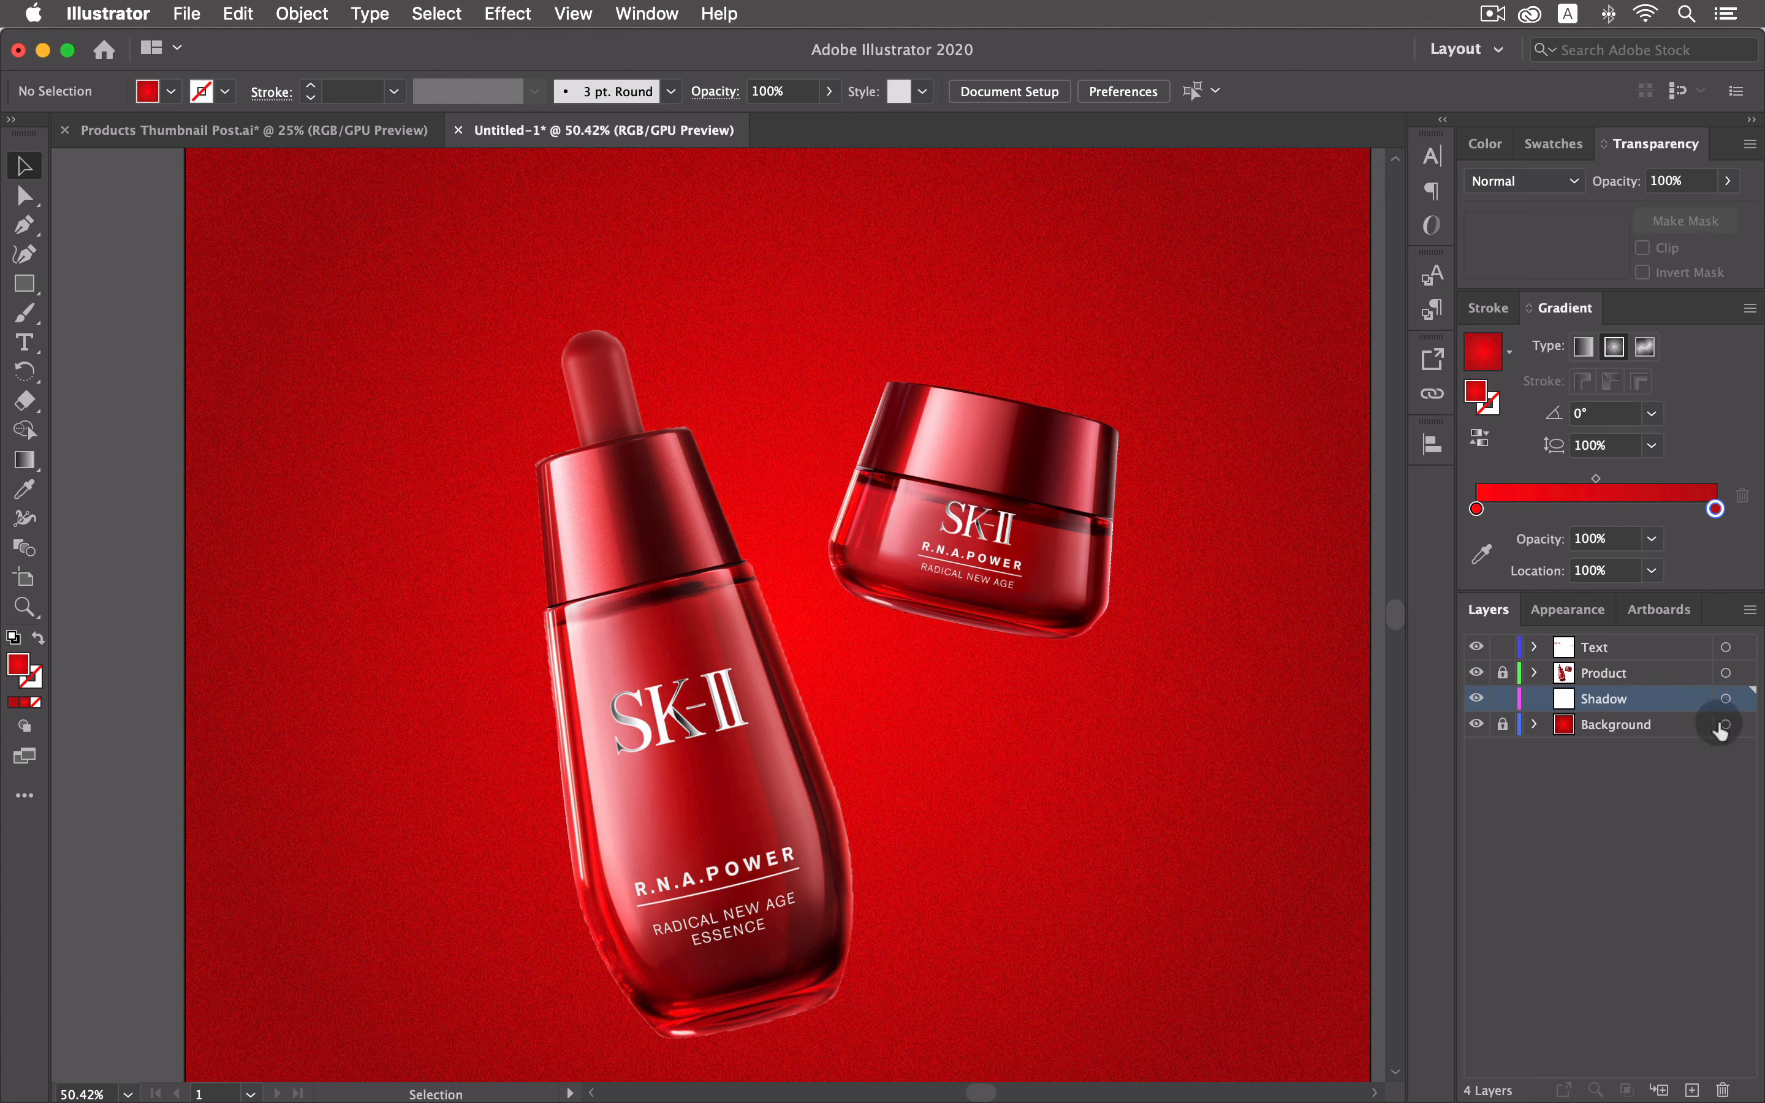
# Start a Pen tool outline of the bottle at the top of its cap and trace down its left side.
pyautogui.press('z')
pyautogui.moveTo(557, 387); pyautogui.dragTo(764, 525)
pyautogui.press('space')
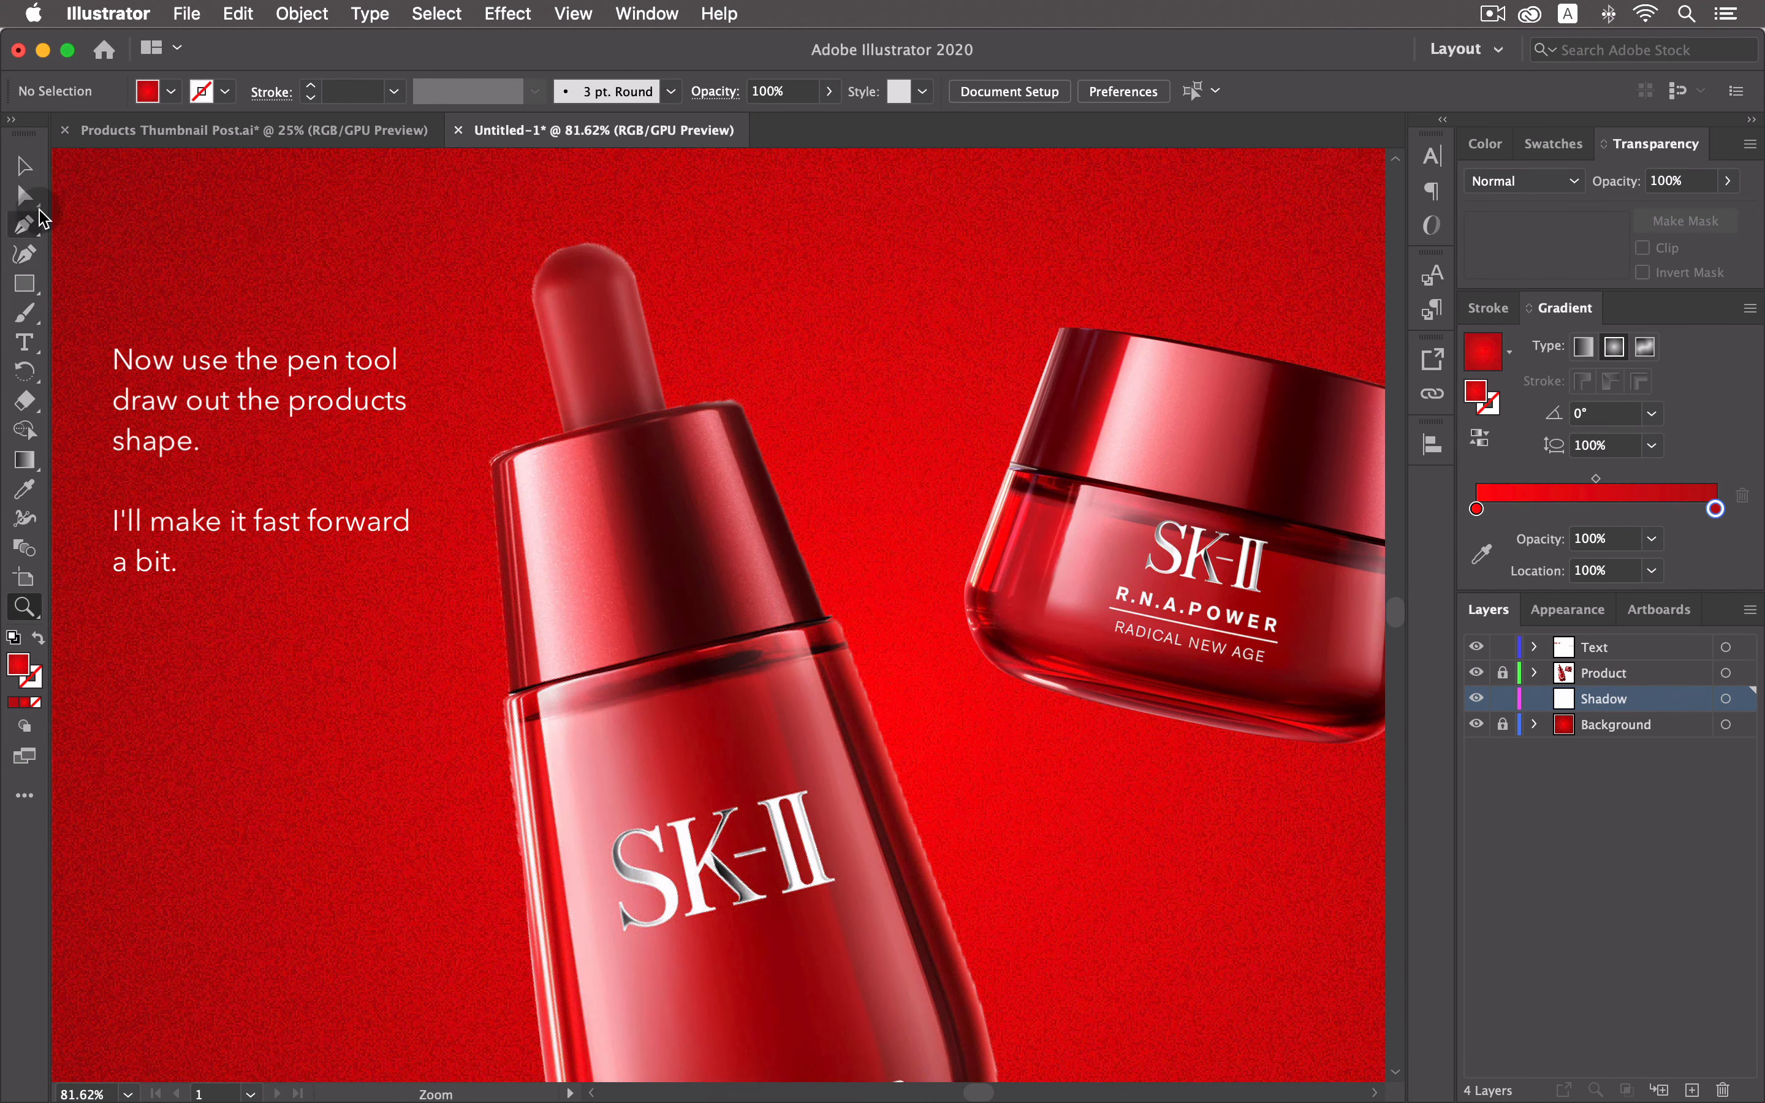
pyautogui.click(33, 175)
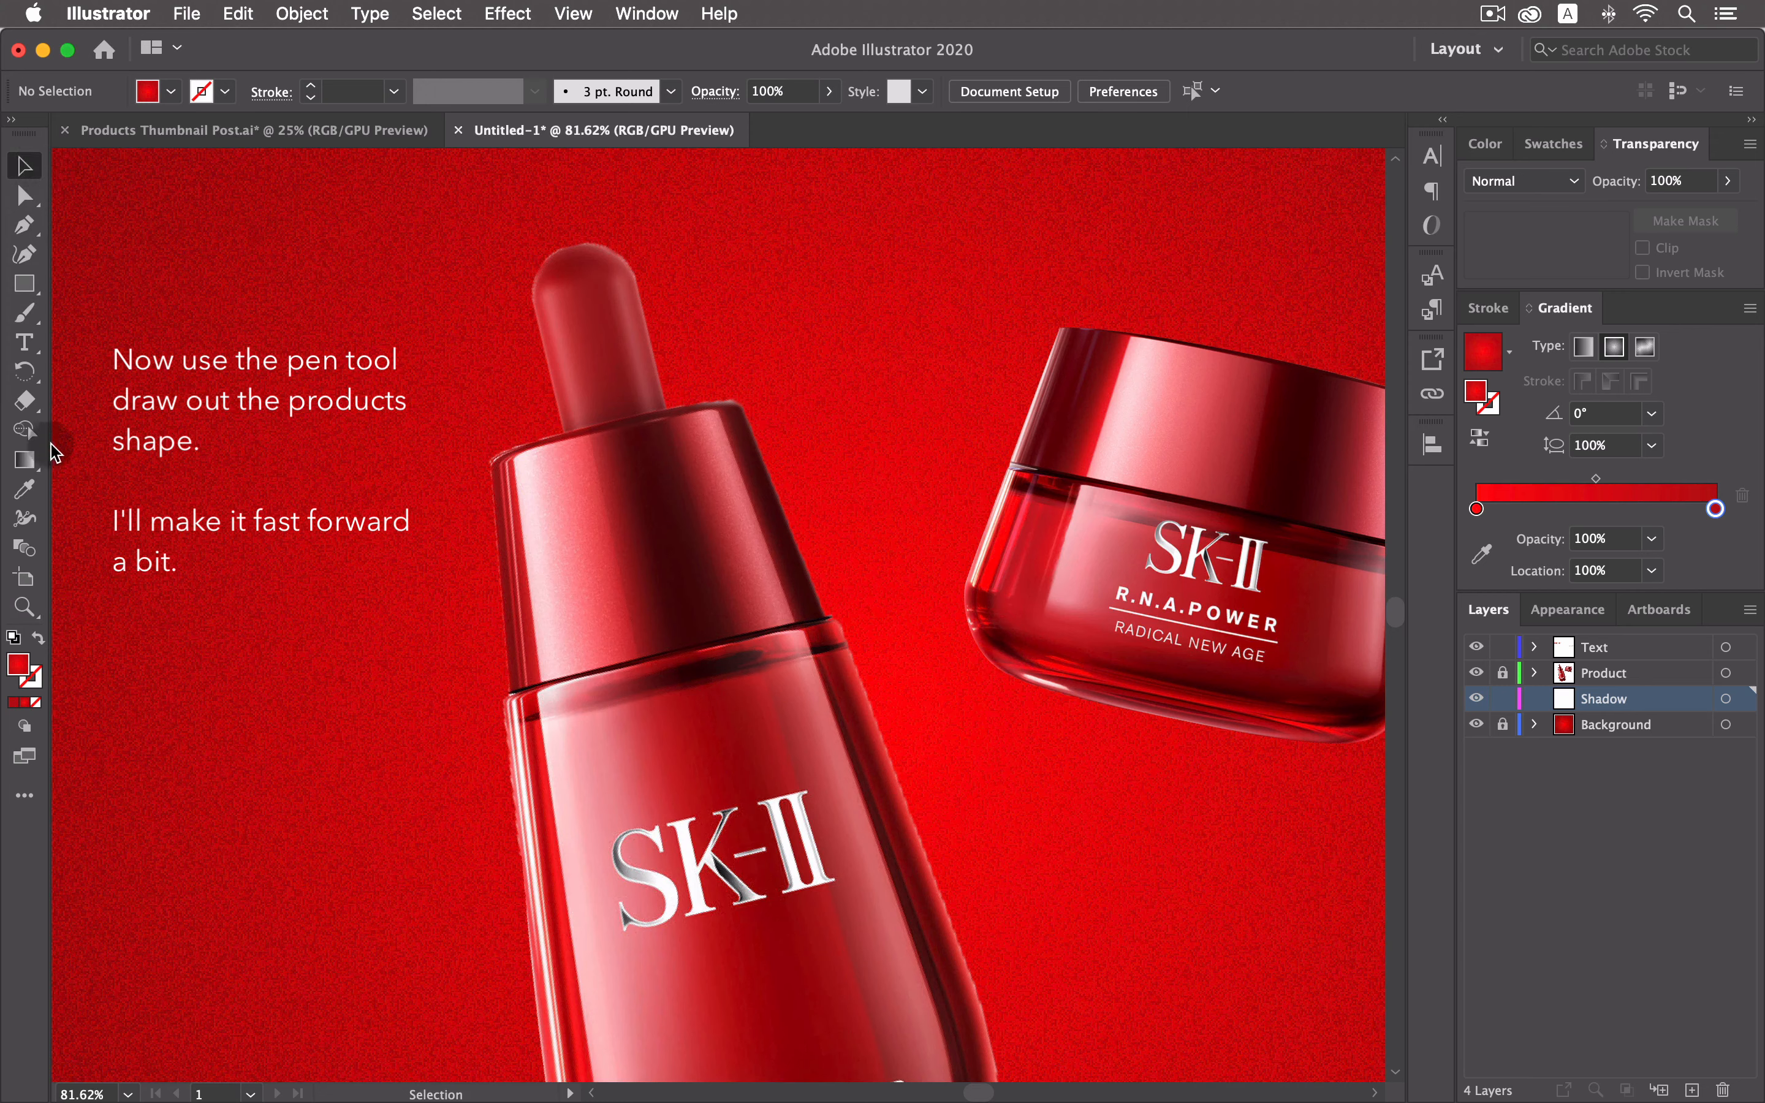
pyautogui.click(24, 226)
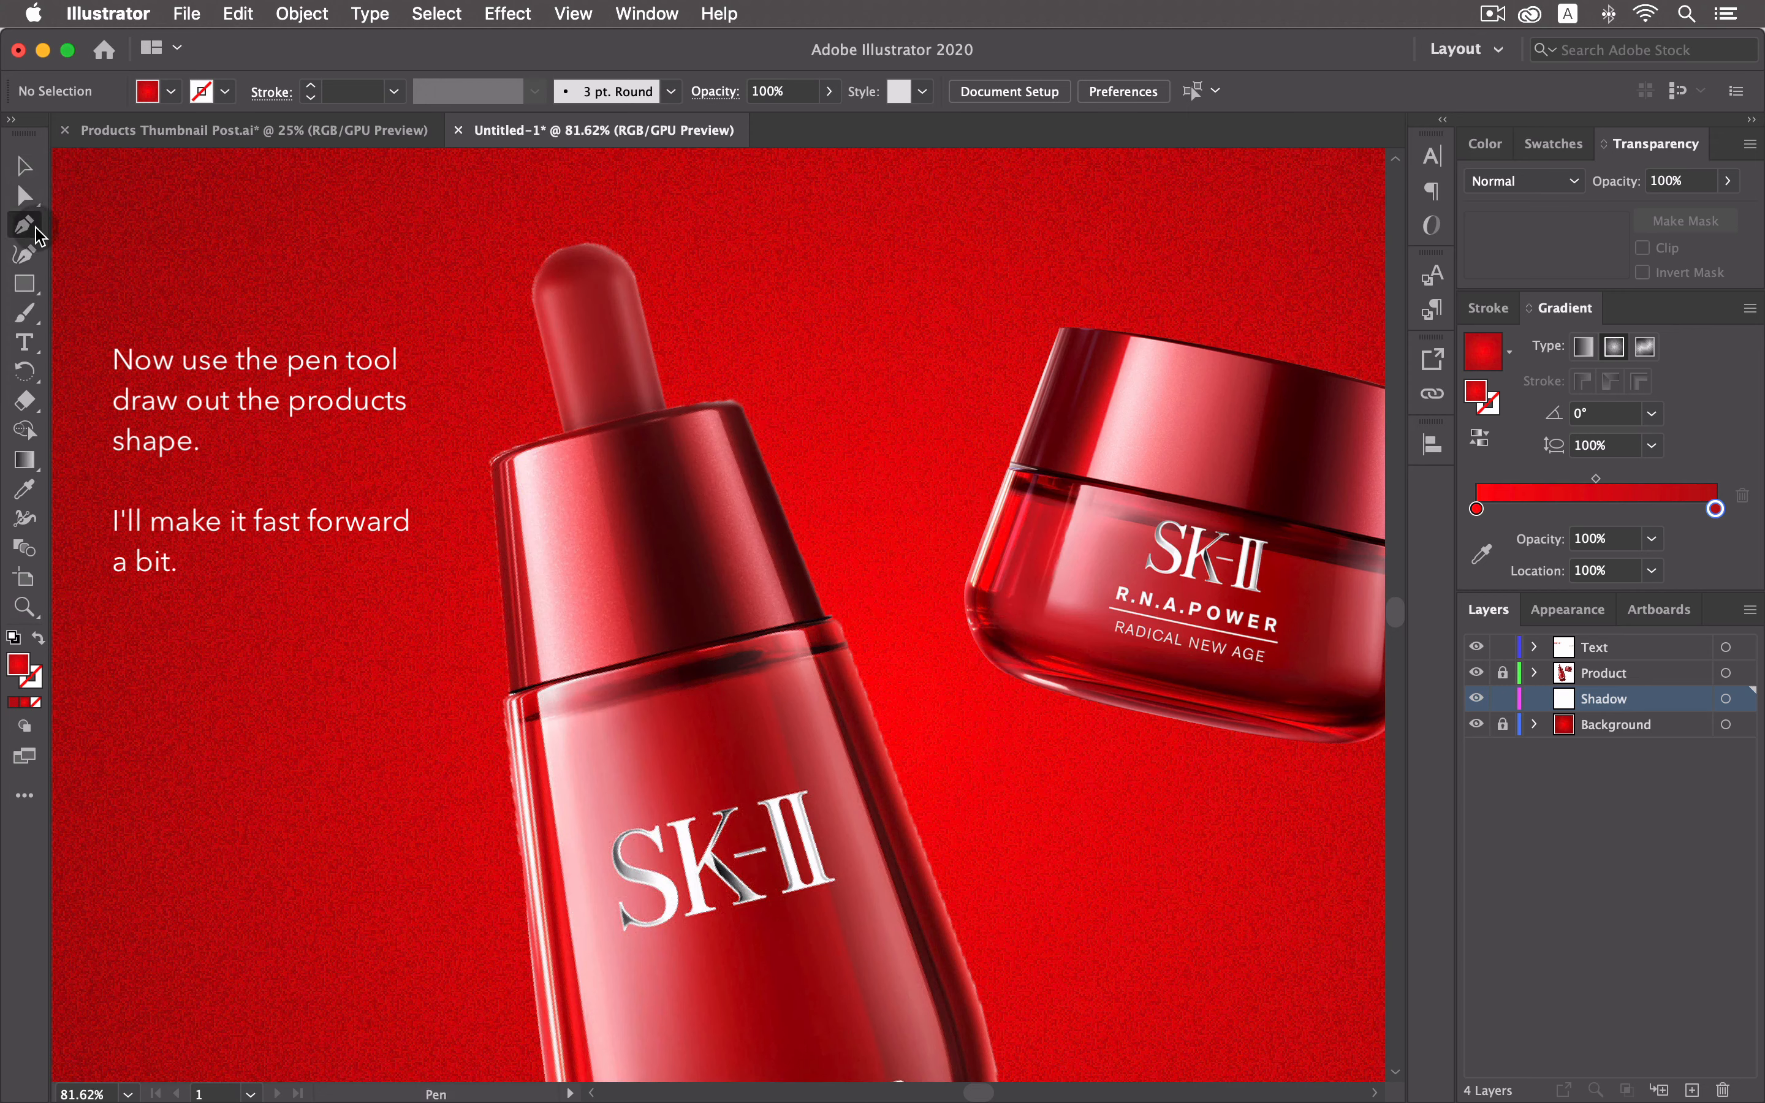
pyautogui.click(566, 433)
pyautogui.click(509, 690)
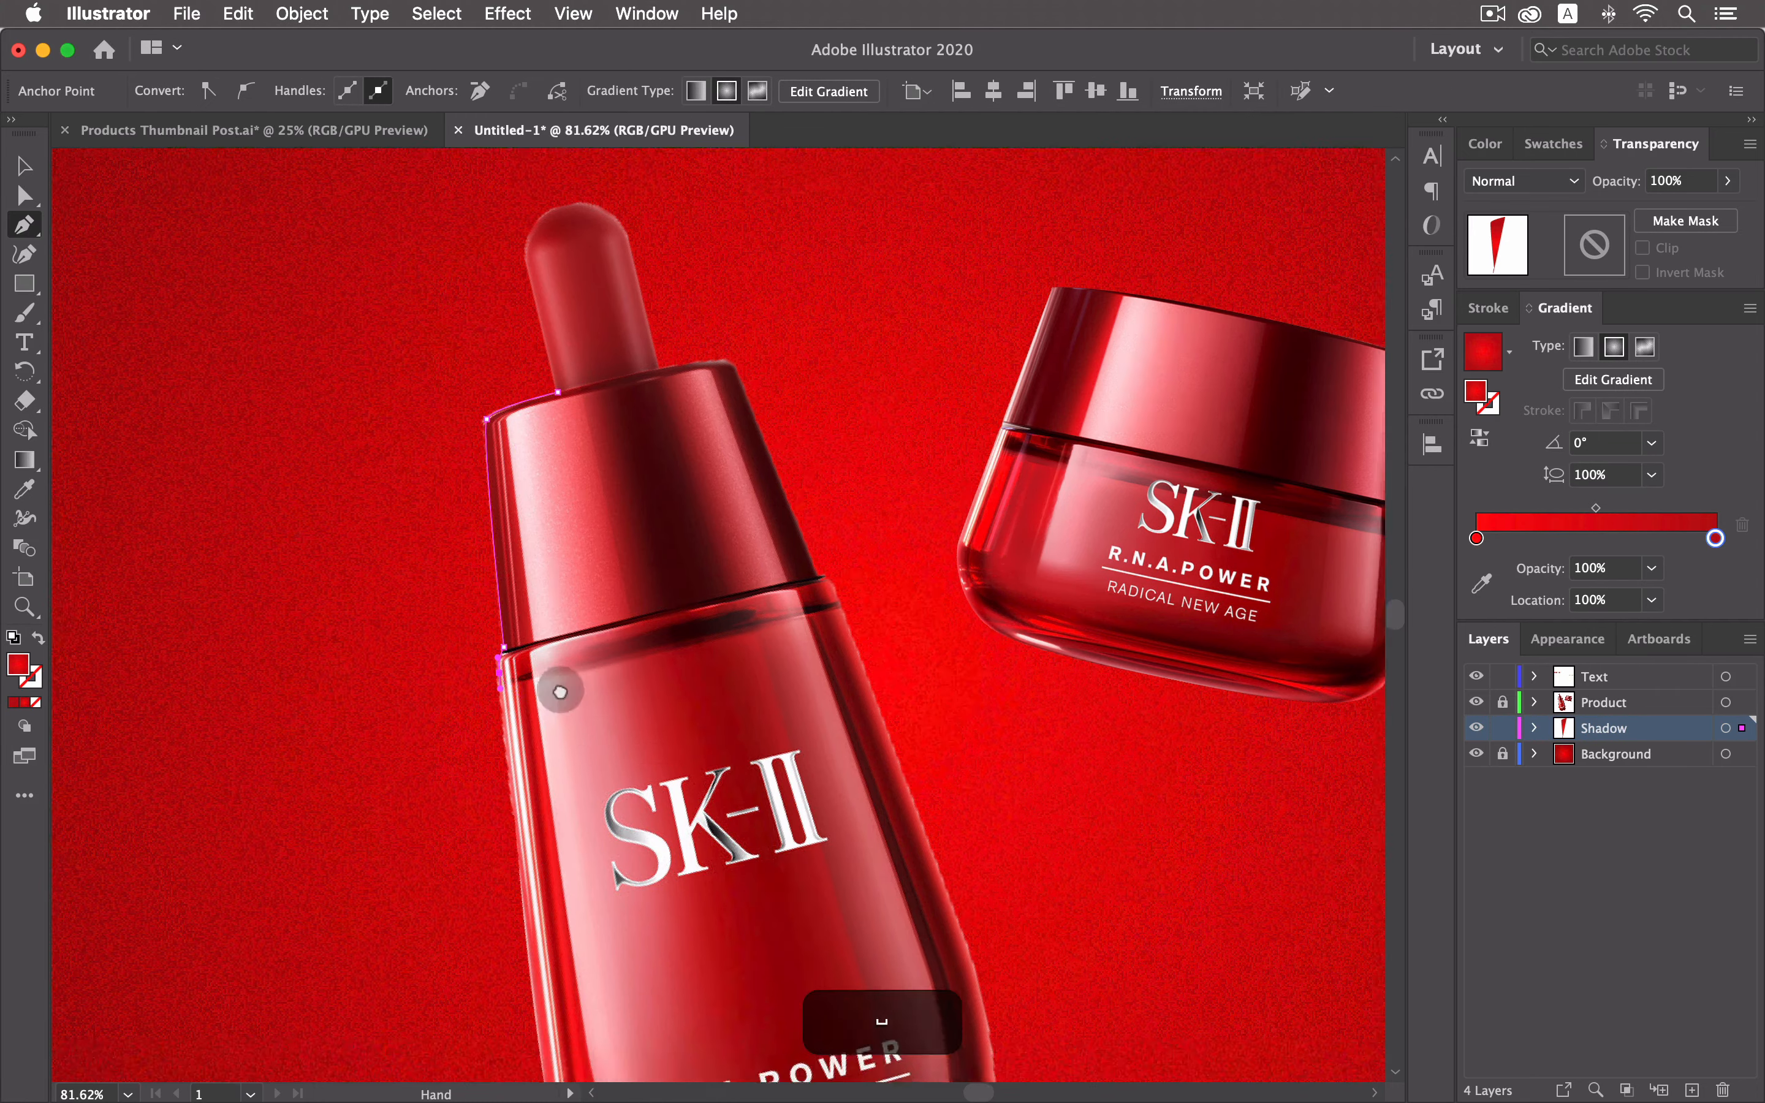
pyautogui.scroll(-10, 510, 729)
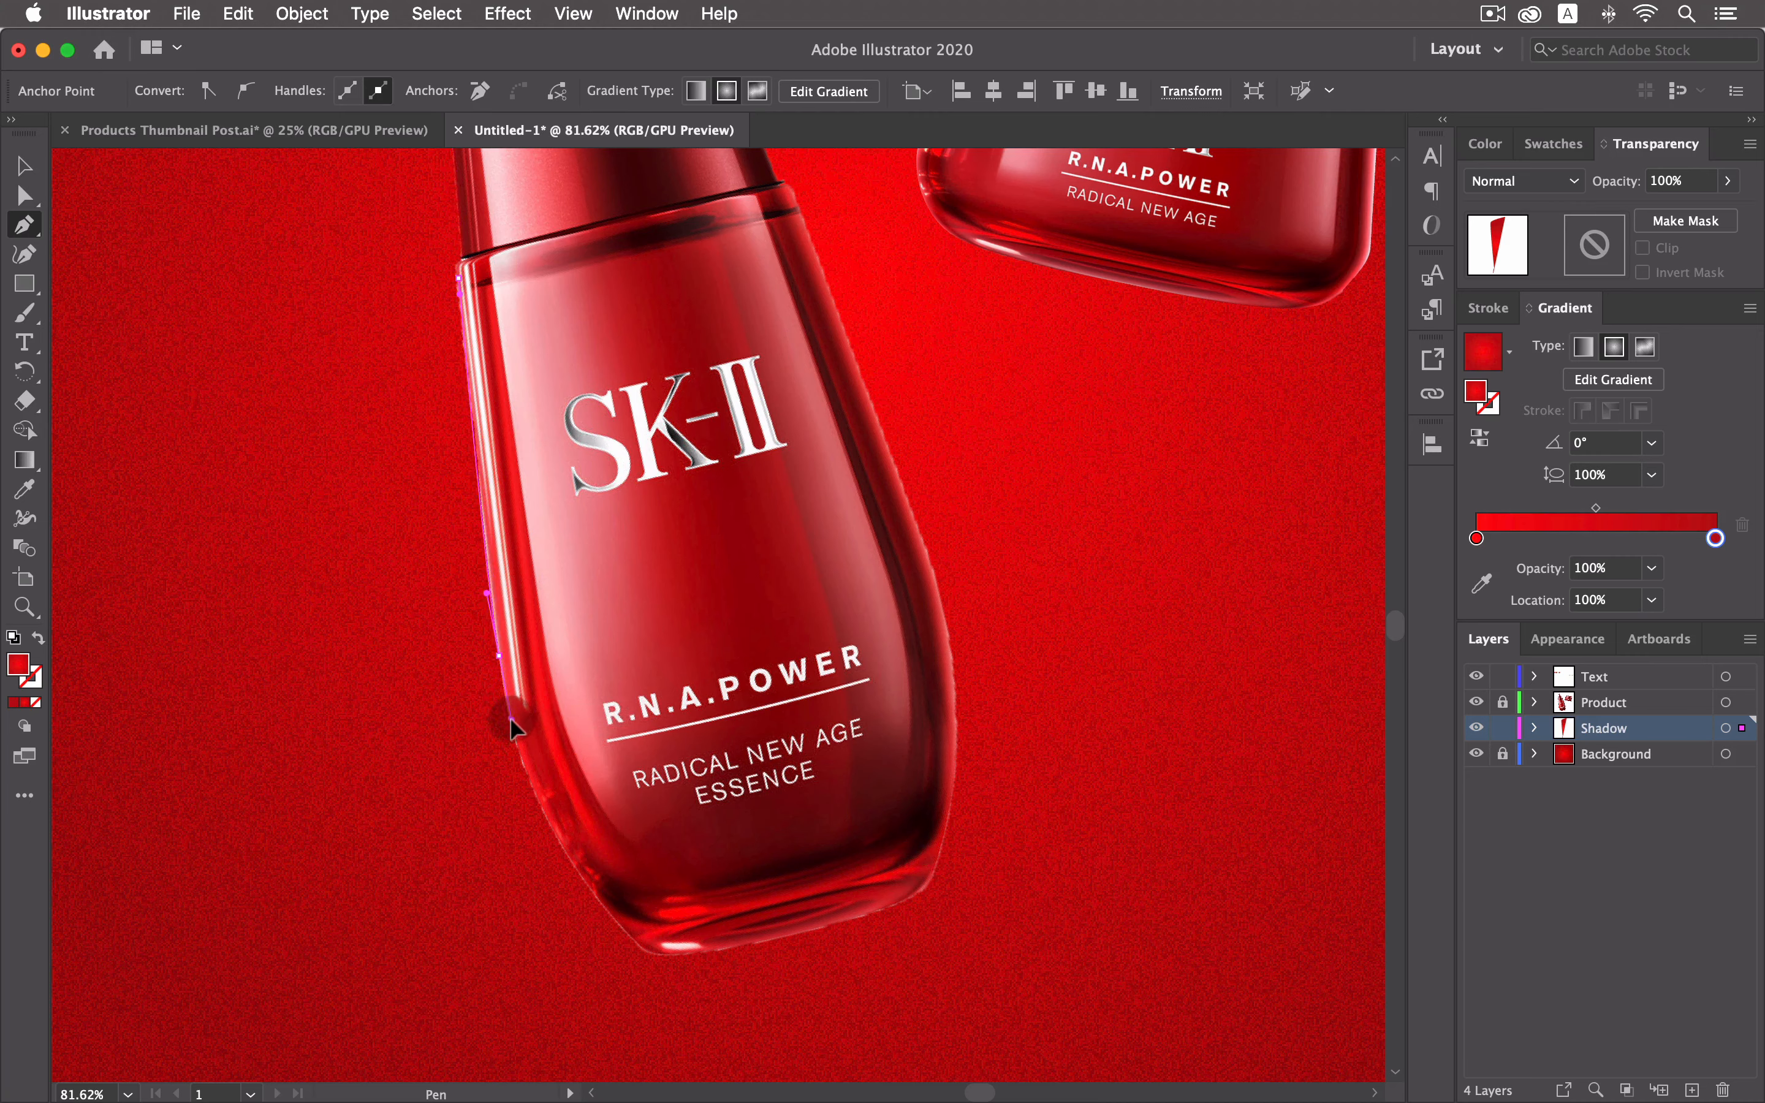
pyautogui.click(510, 719)
# Continue the Pen outline with curved segments around the bottle's base and up its right side.
pyautogui.moveTo(717, 1009); pyautogui.dragTo(724, 1027)
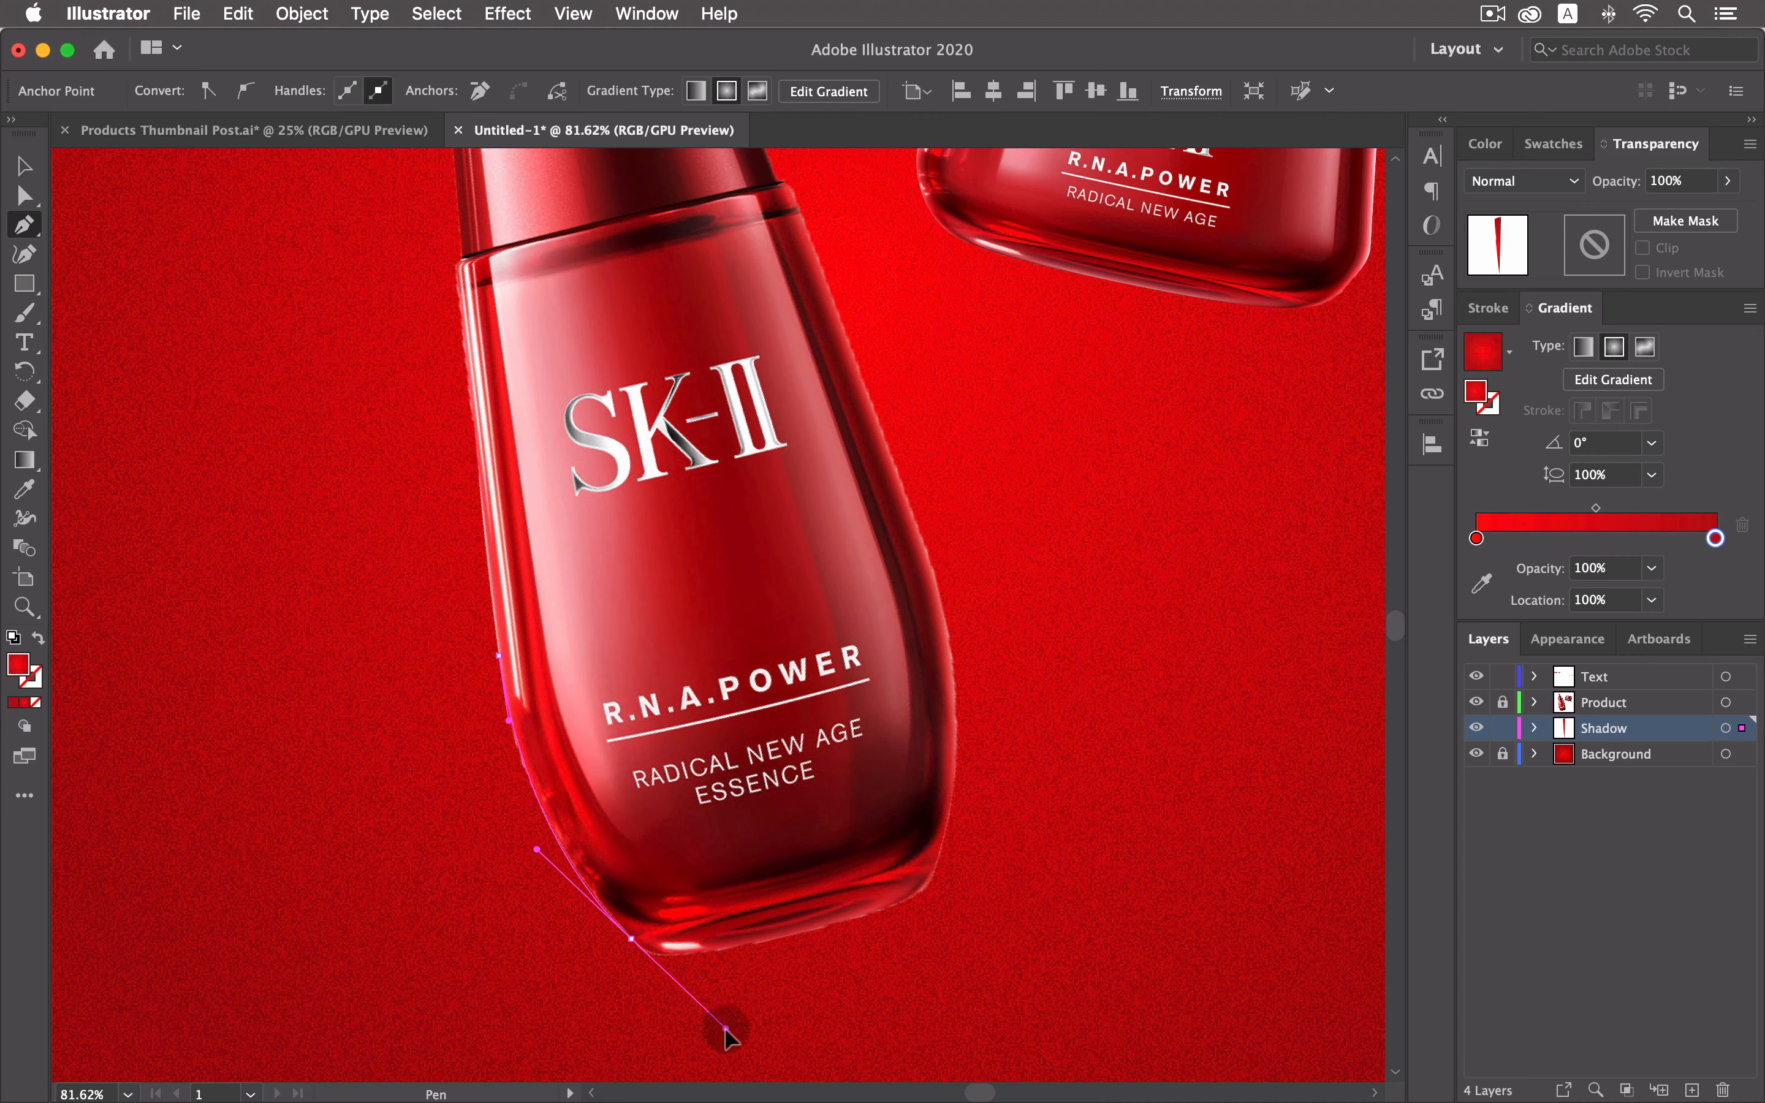
pyautogui.moveTo(819, 924); pyautogui.dragTo(874, 909)
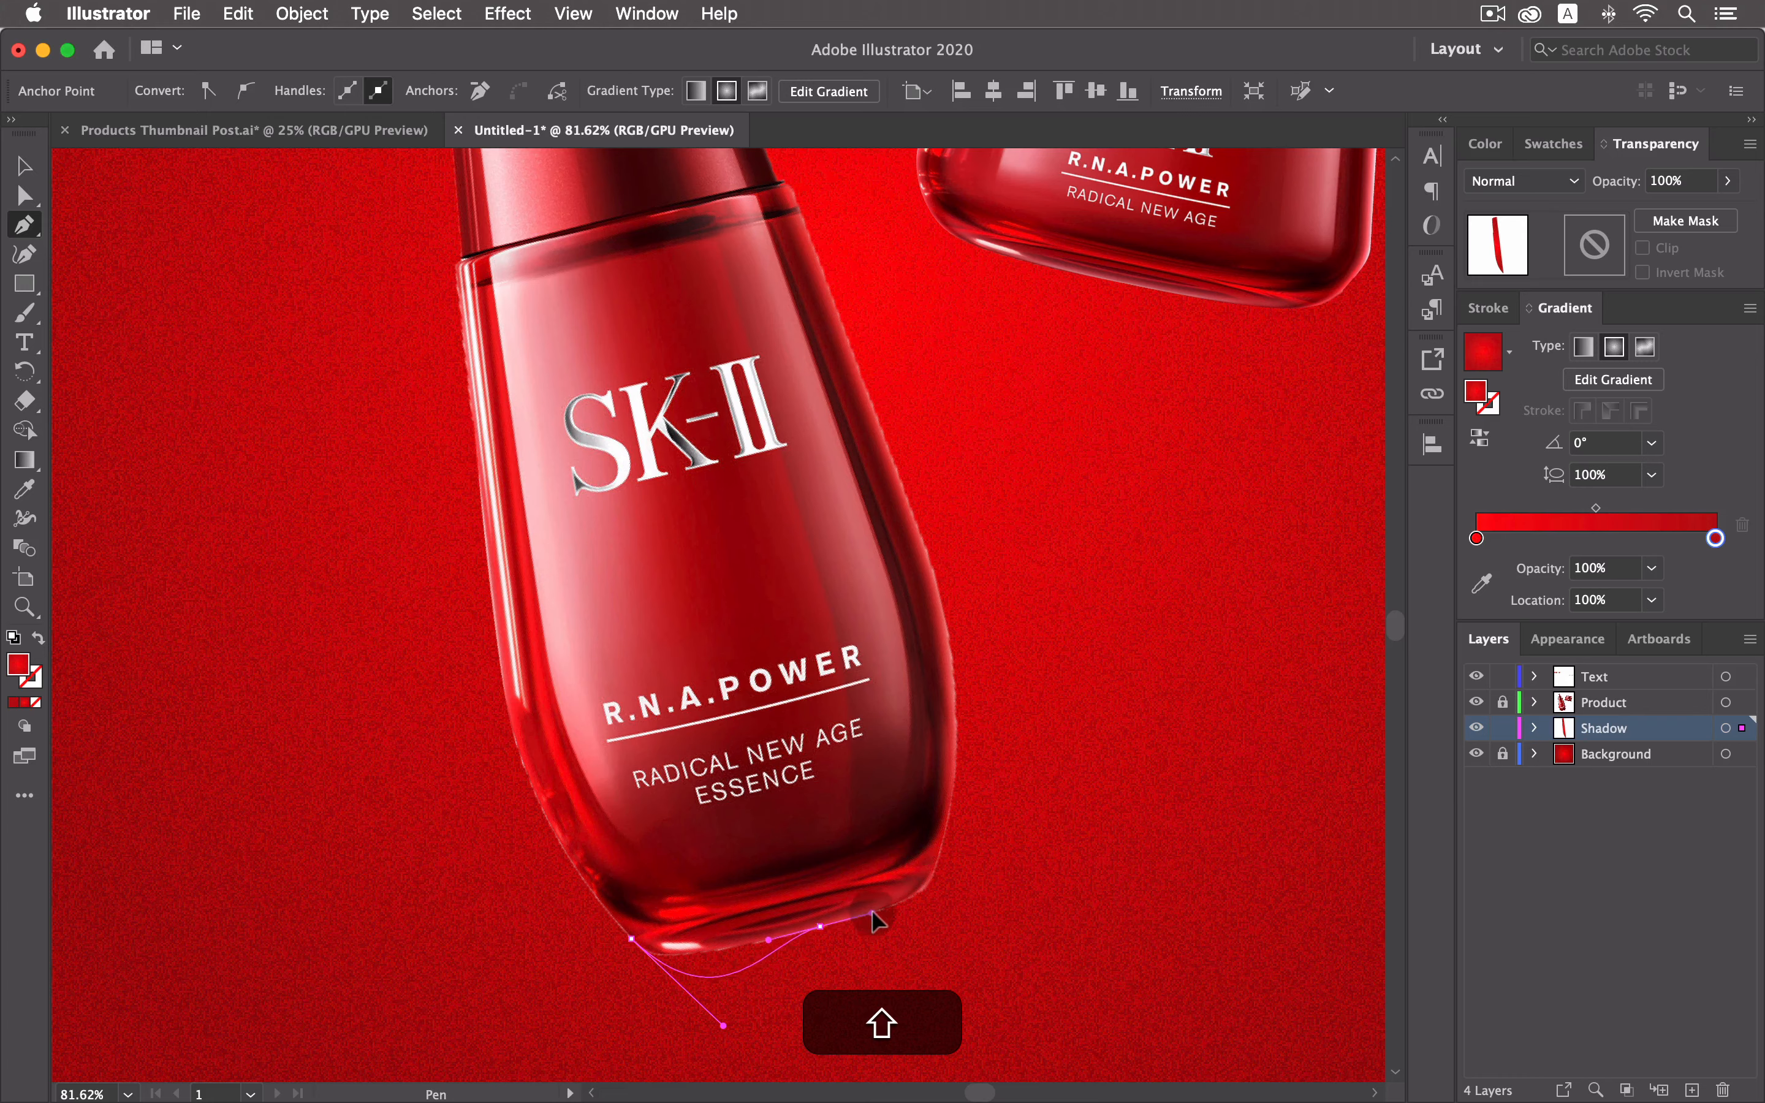
pyautogui.moveTo(932, 572); pyautogui.dragTo(899, 482)
pyautogui.scroll(5, 908, 510)
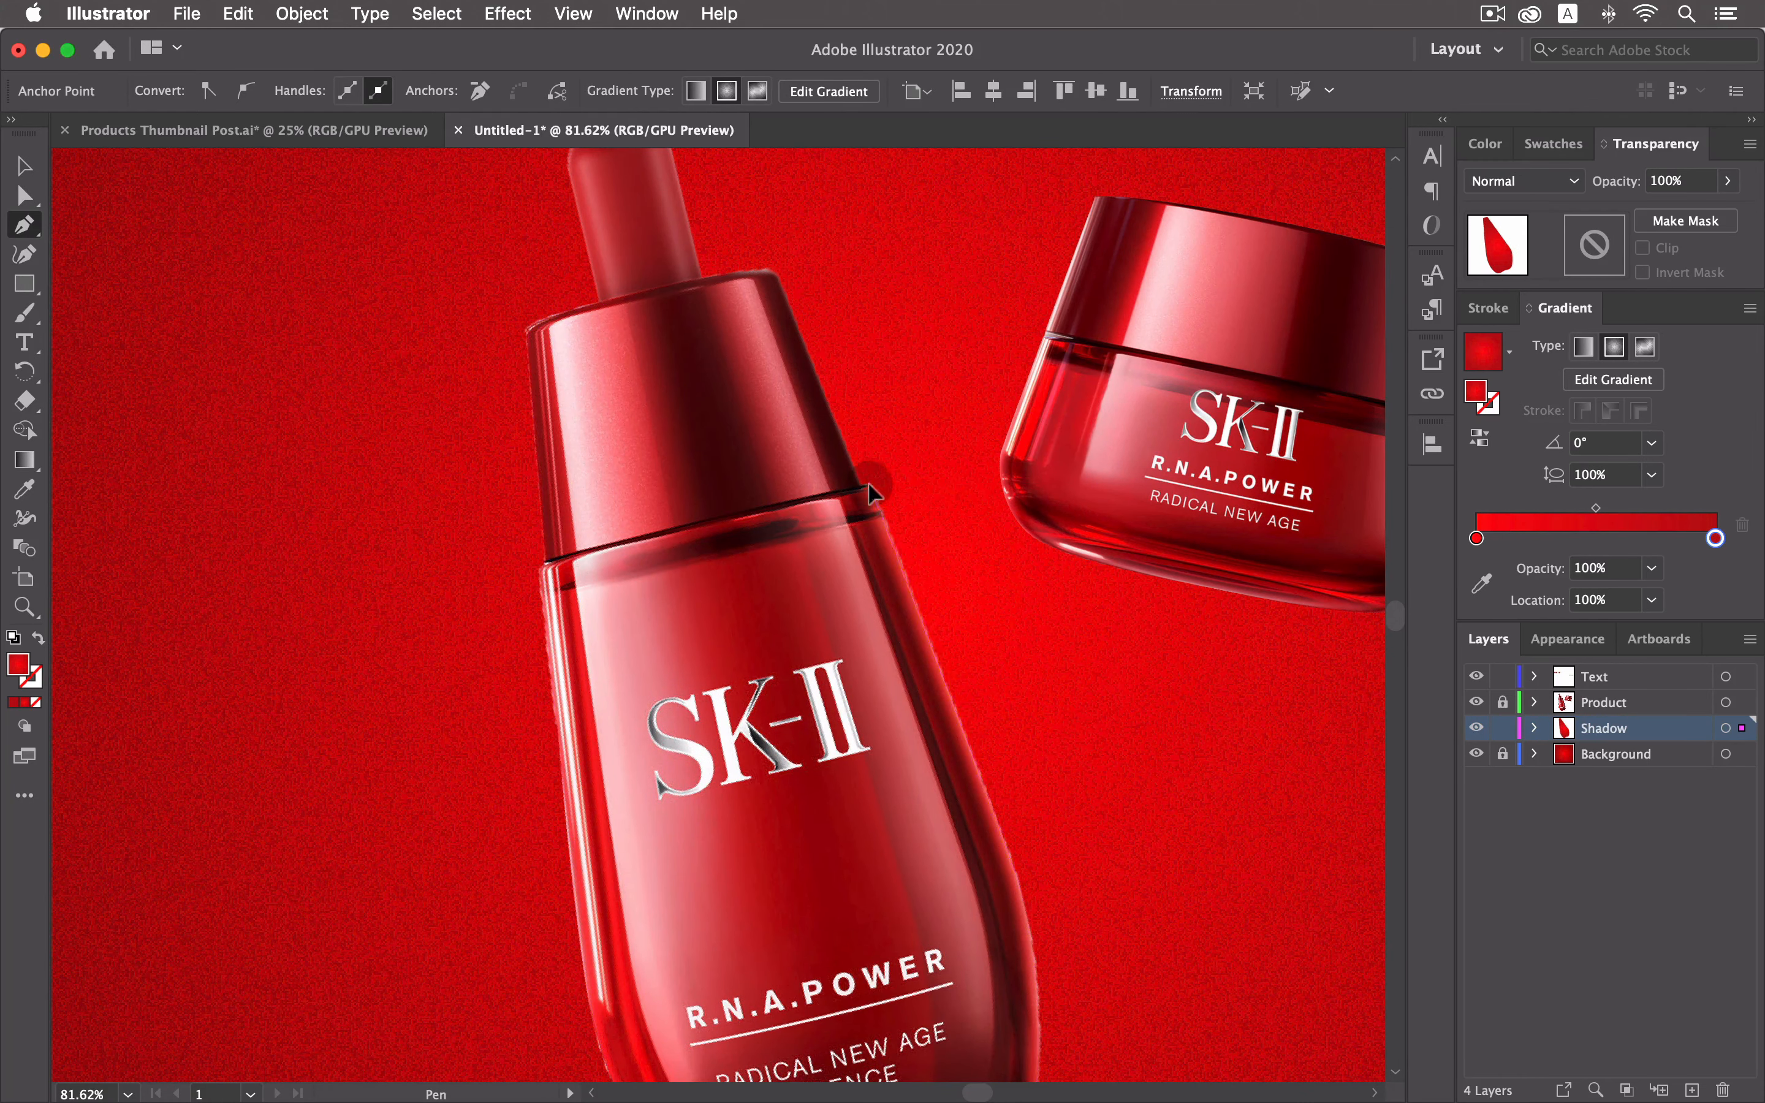
# Shorten both direction handles of the anchor at the bottle's lower-left corner so the outline follows the base.
pyautogui.scroll(-10, 792, 700)
pyautogui.press('super')
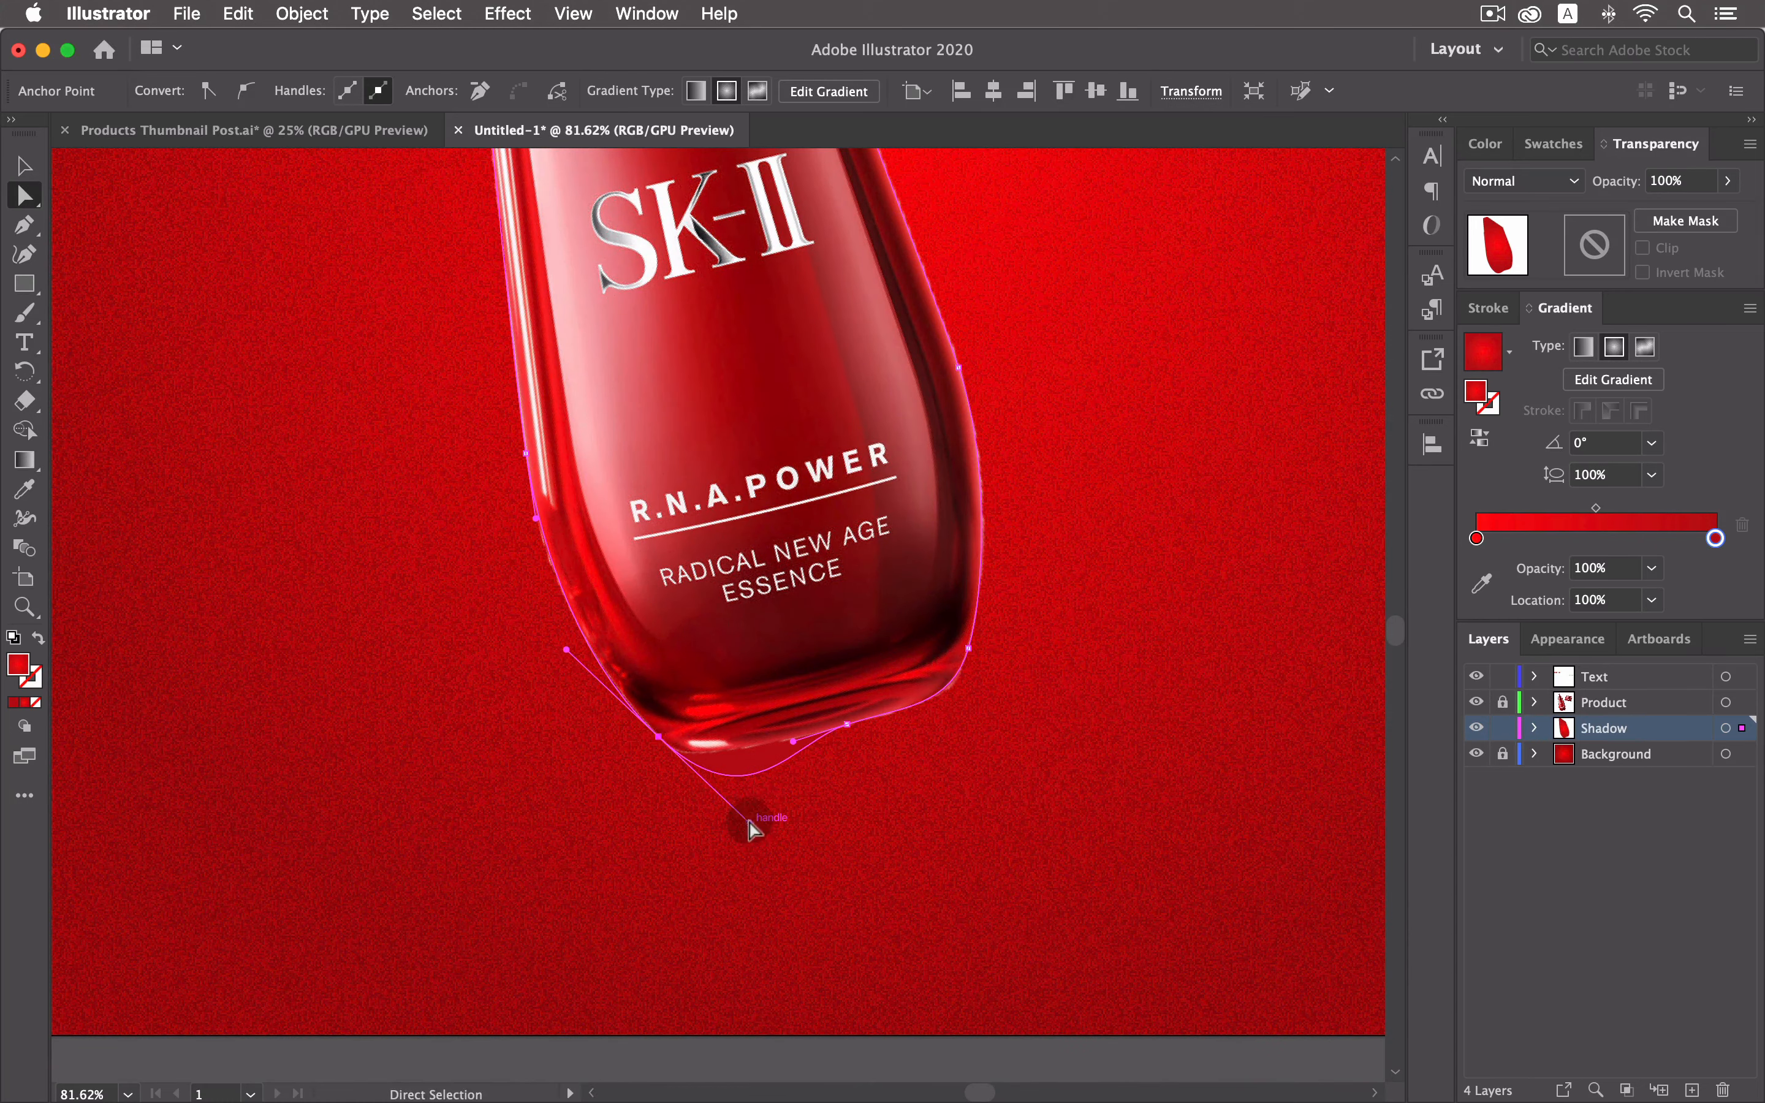
pyautogui.moveTo(749, 823); pyautogui.dragTo(701, 767)
pyautogui.moveTo(561, 655); pyautogui.dragTo(577, 675)
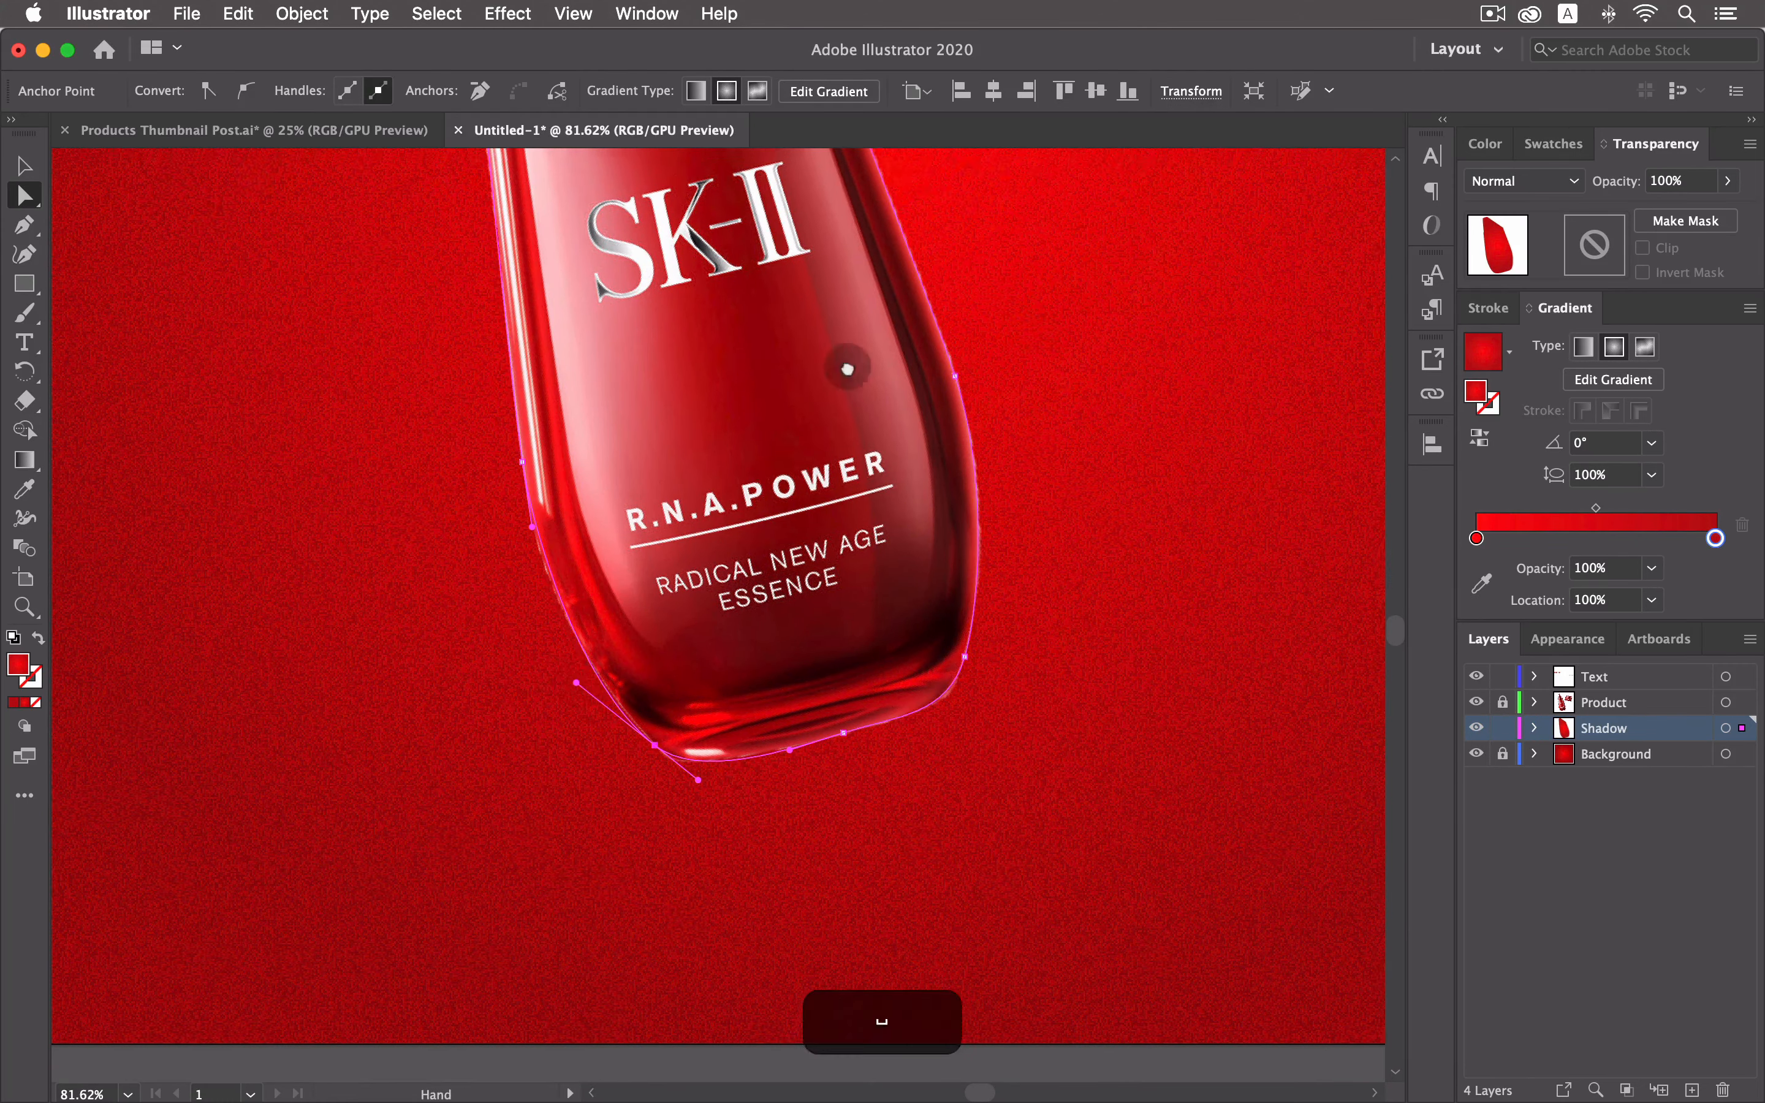
# Finish the bottle's Pen outline up the cap's right side and around the dropper bulb, closing the path.
pyautogui.scroll(10, 884, 525)
pyautogui.click(871, 522)
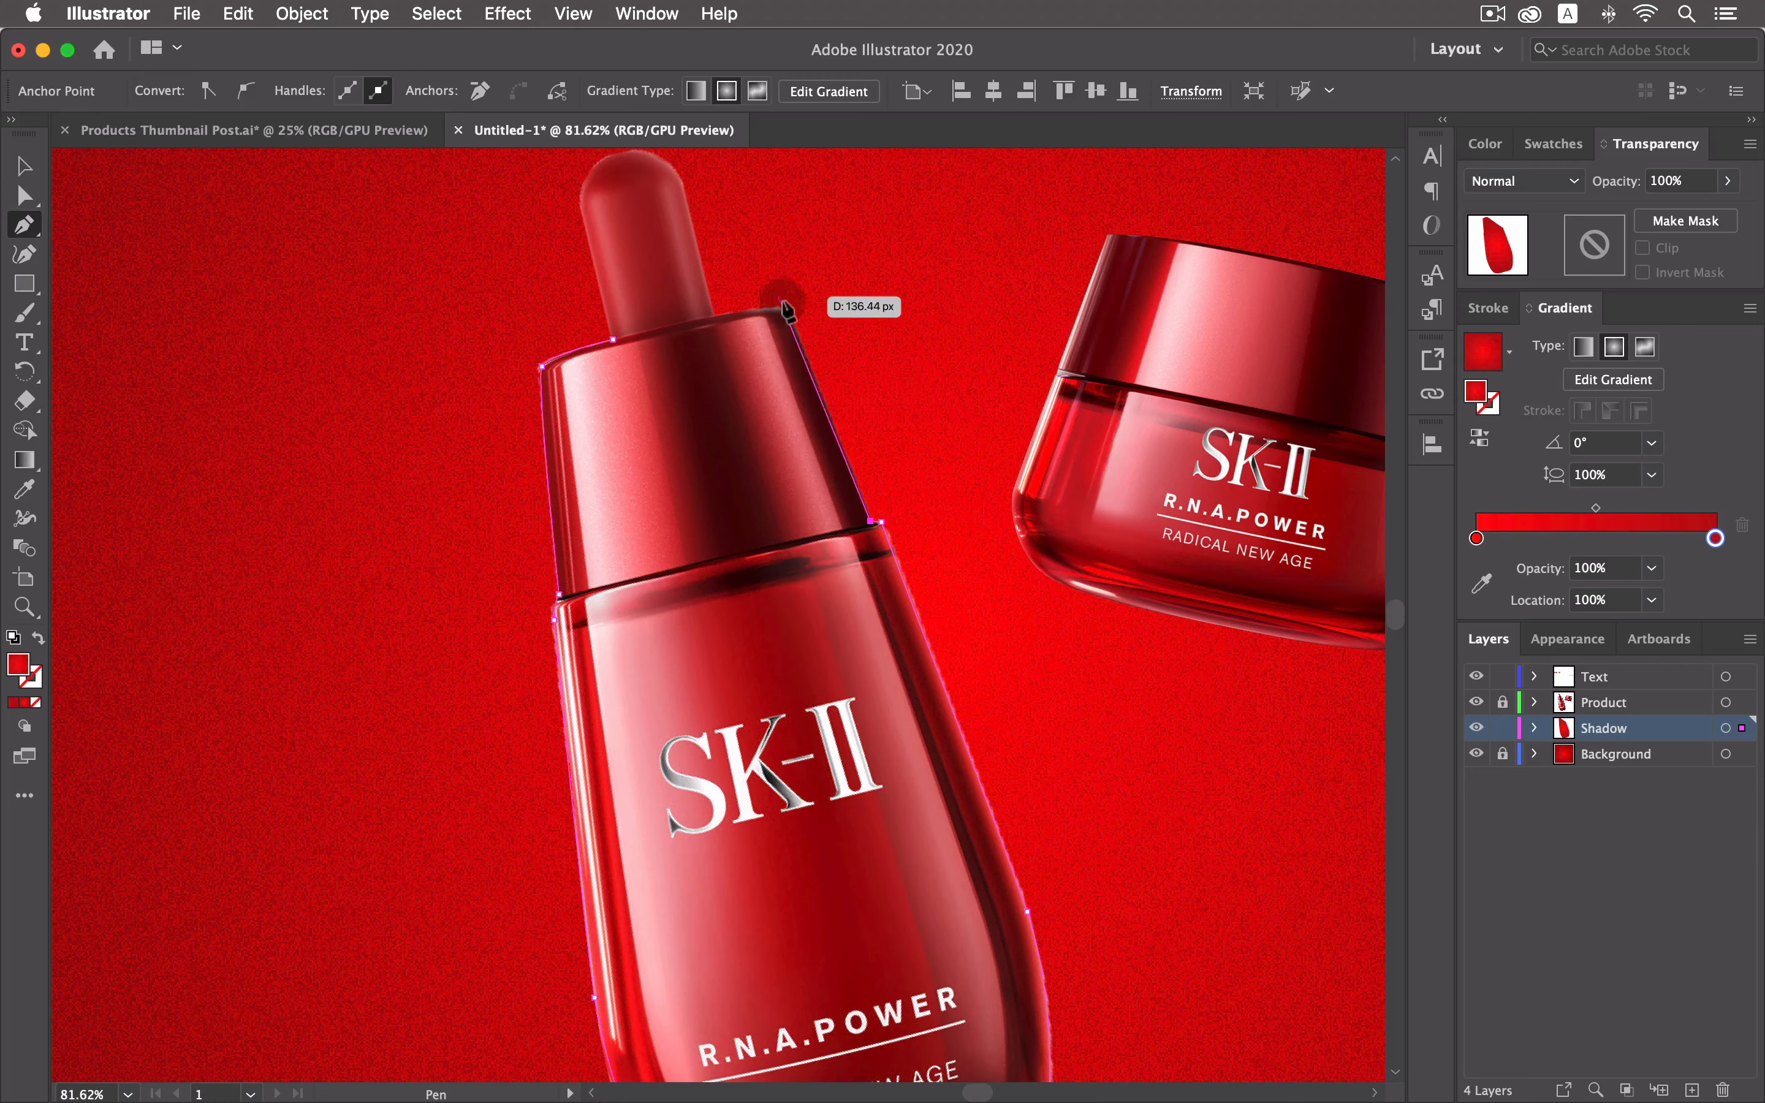
pyautogui.moveTo(796, 322); pyautogui.dragTo(673, 386)
pyautogui.moveTo(697, 468); pyautogui.dragTo(699, 470)
# Start a Pen outline of the jar at the lid's upper-left corner, tracing down its left side and along the base.
pyautogui.scroll(-5, 867, 758)
pyautogui.scroll(1, 867, 759)
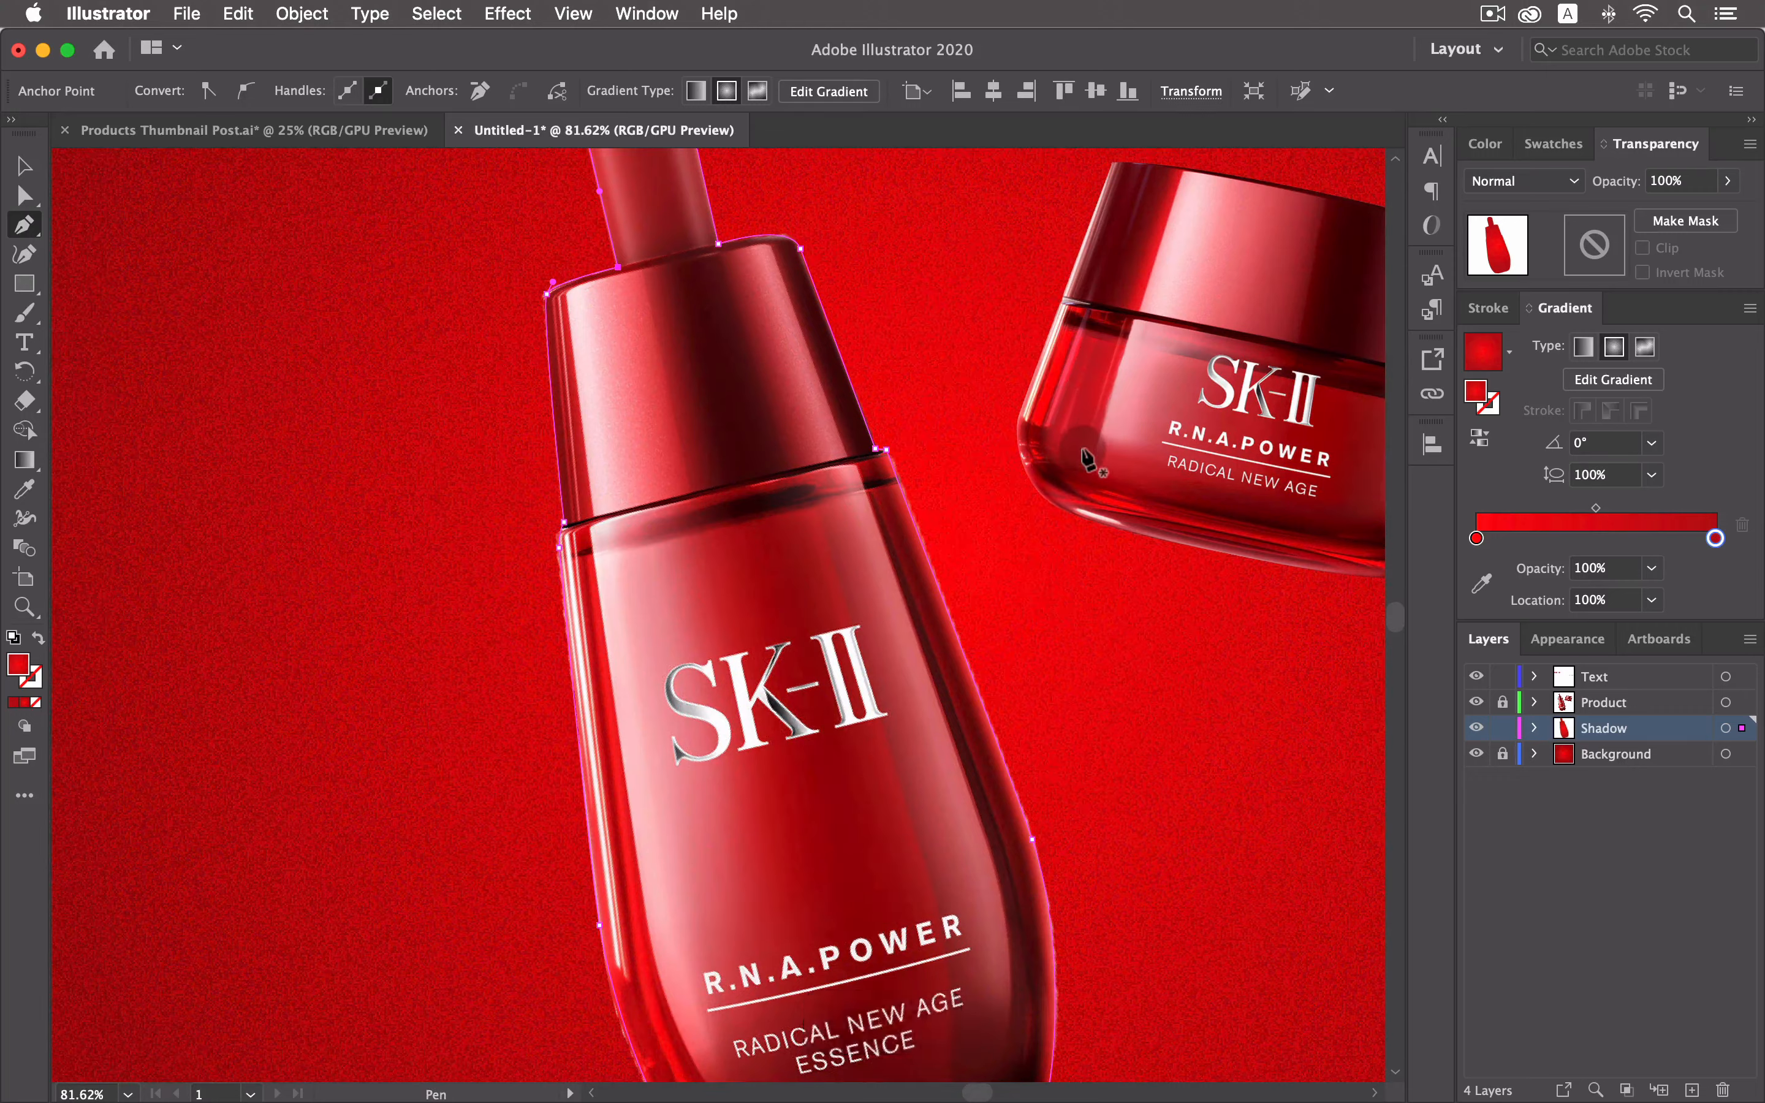
pyautogui.scroll(-2, 863, 835)
pyautogui.scroll(-2, 863, 835)
pyautogui.scroll(4, 985, 598)
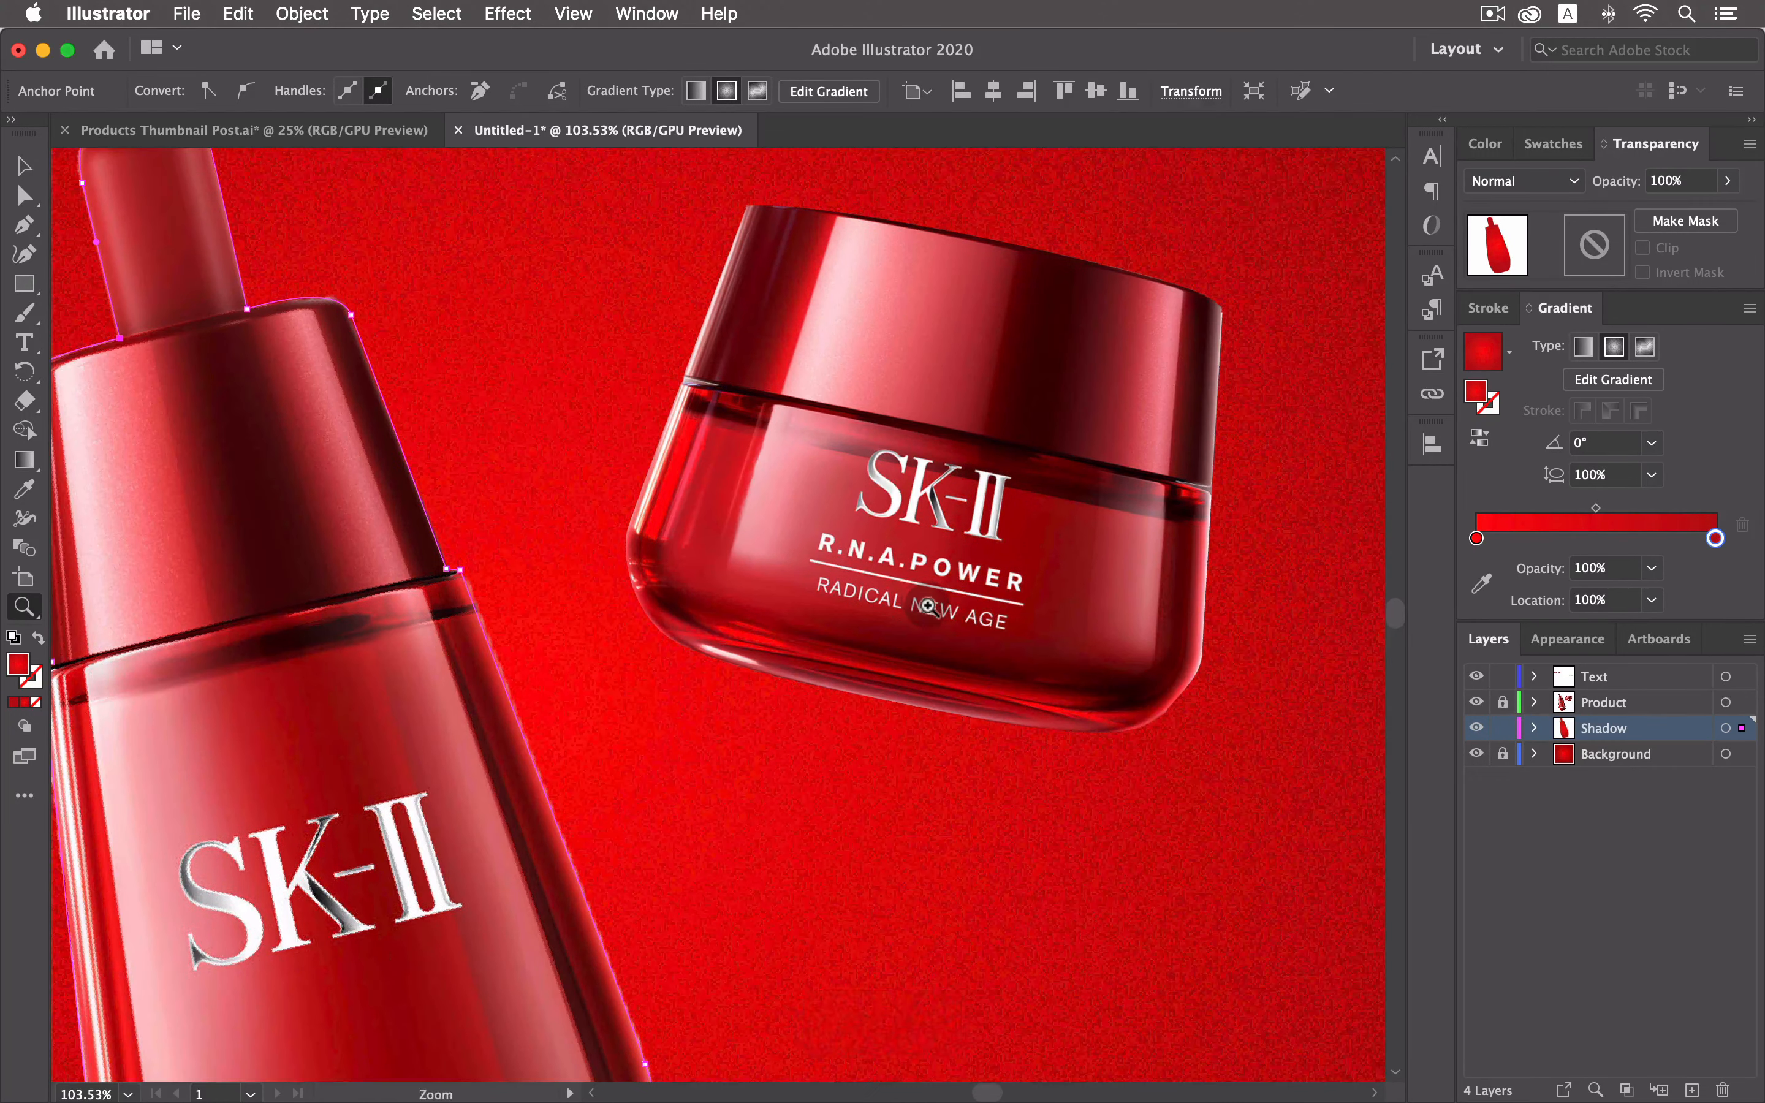
pyautogui.click(748, 205)
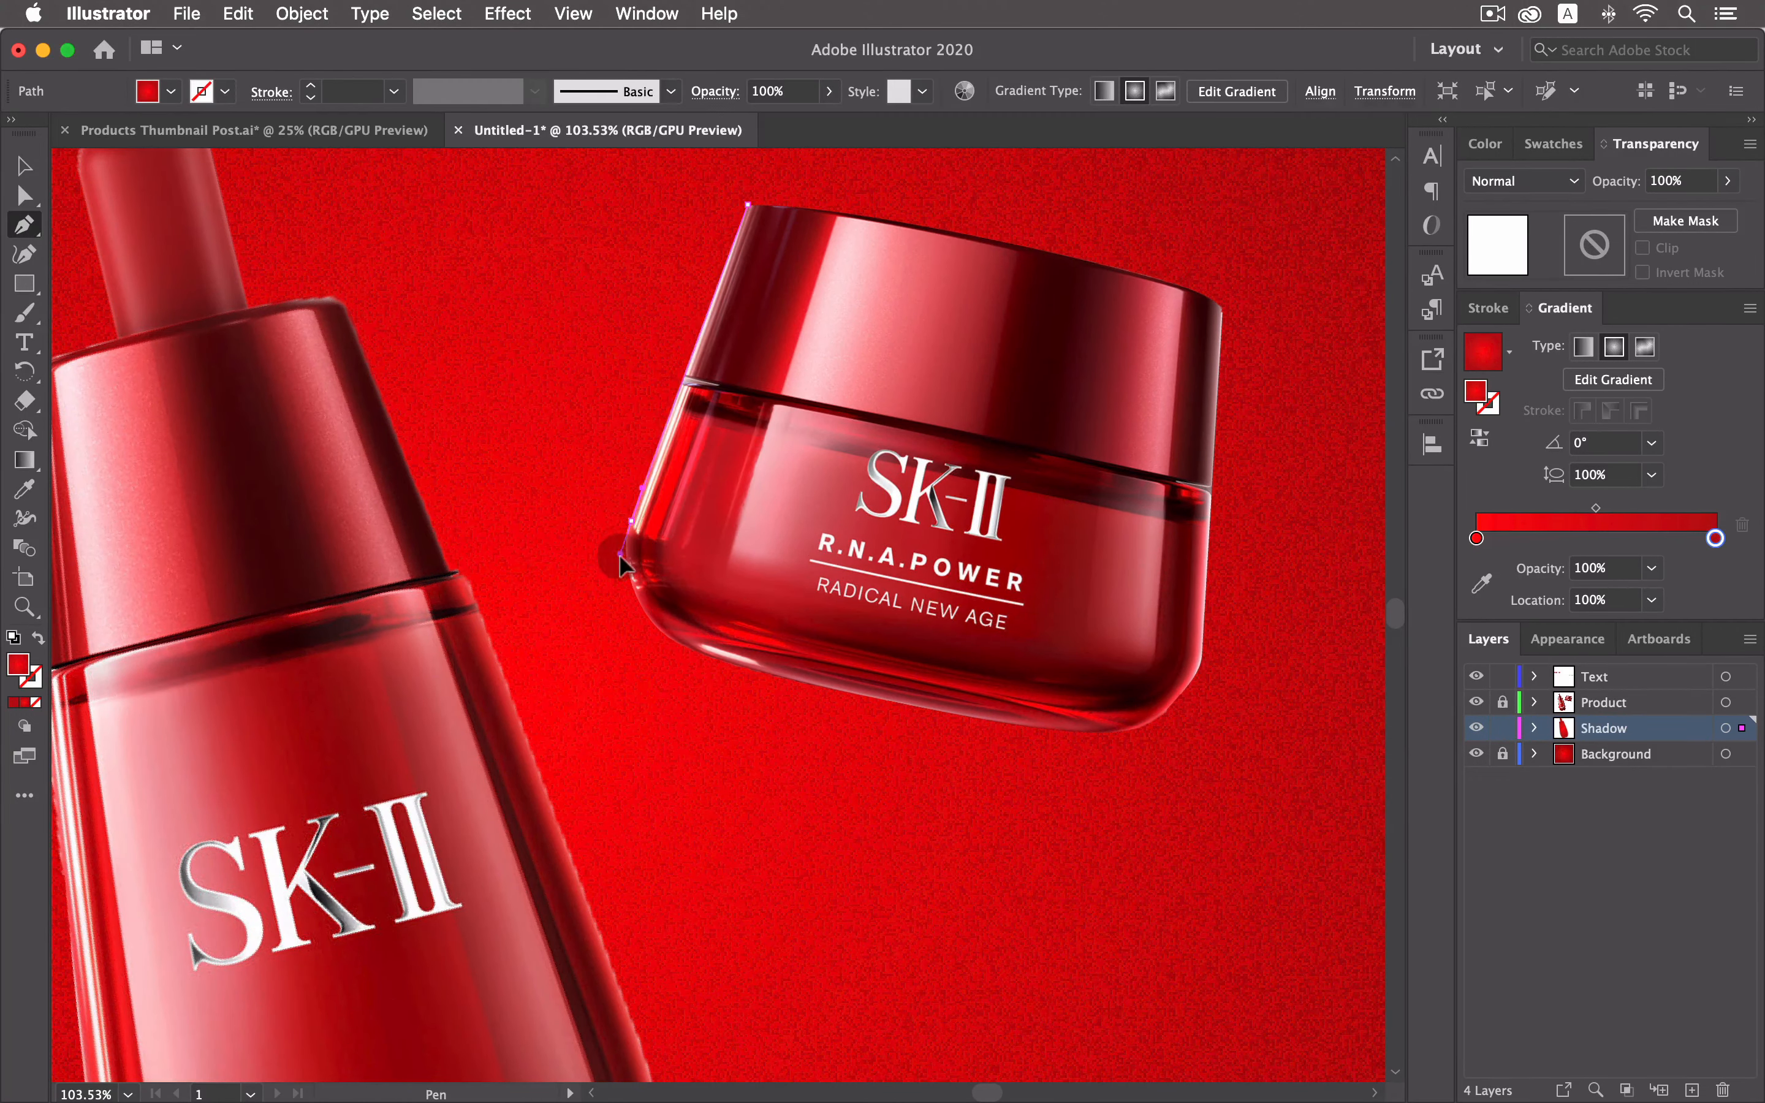
pyautogui.moveTo(619, 554); pyautogui.dragTo(618, 562)
pyautogui.click(711, 654)
pyautogui.click(799, 685)
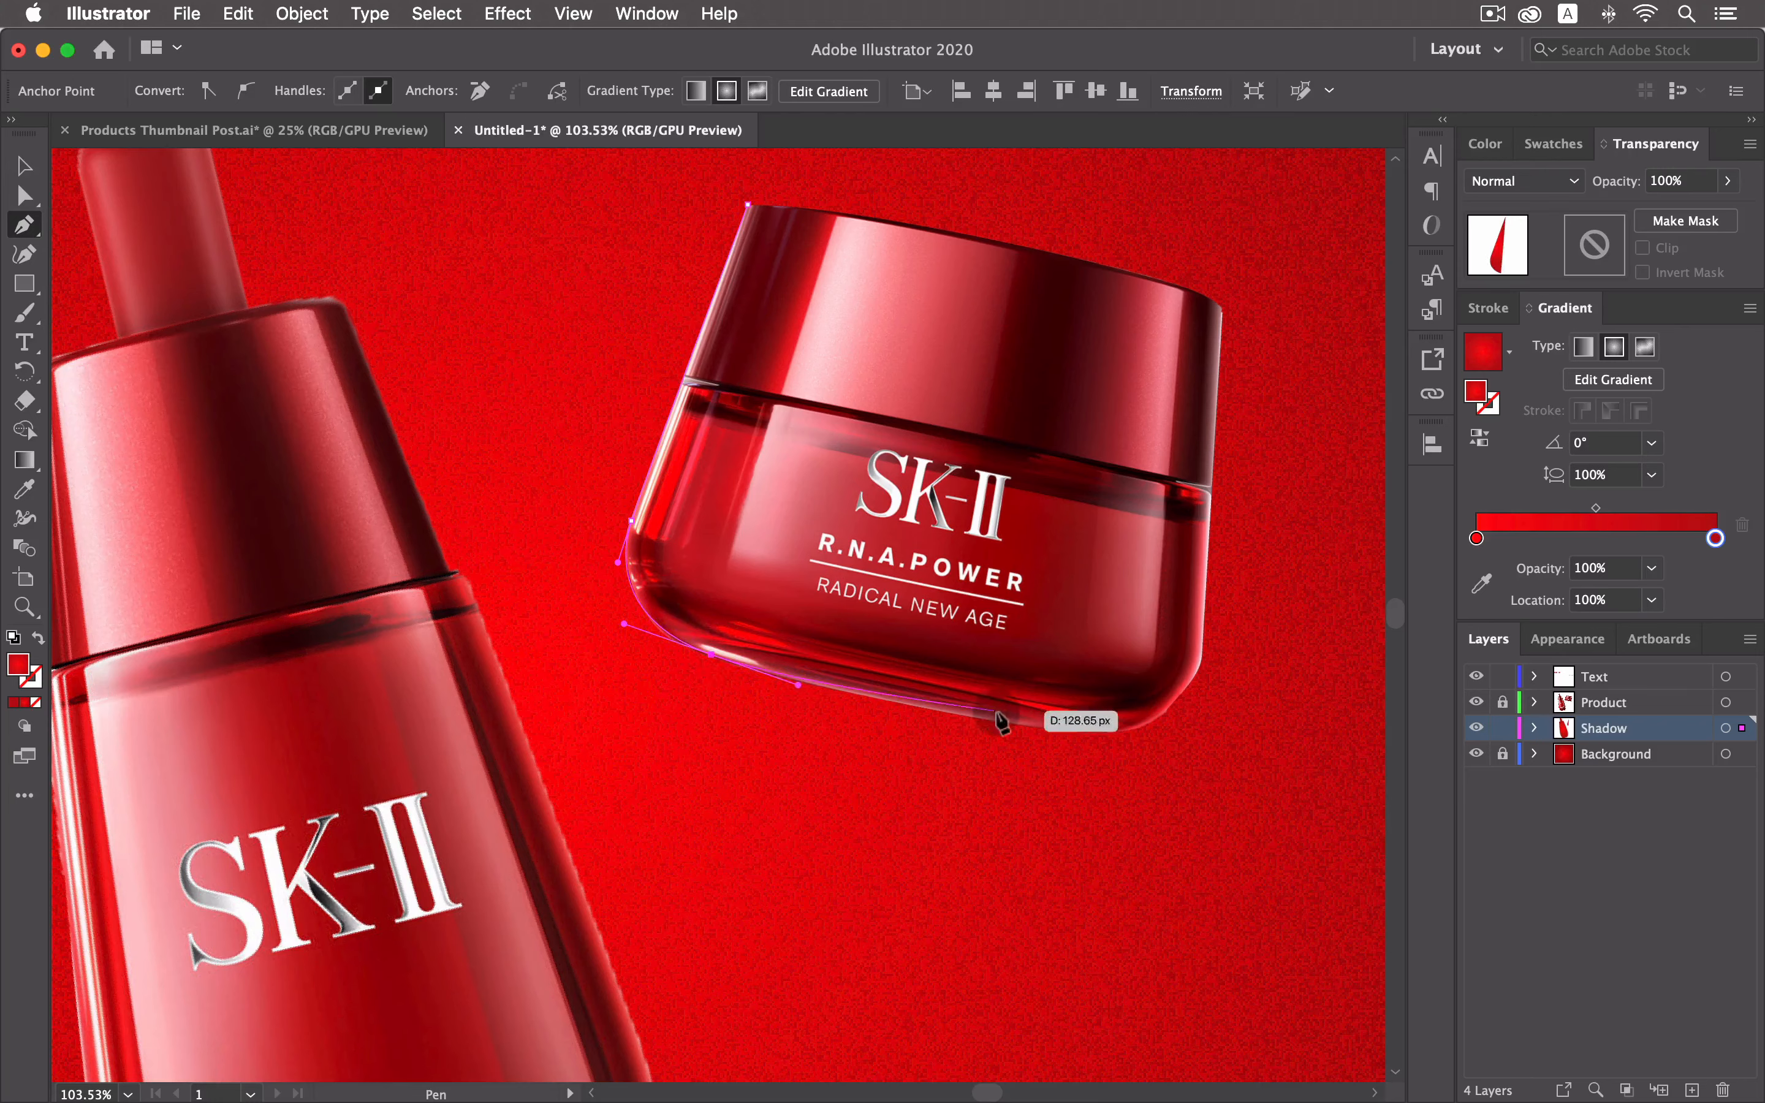
# Curve the jar outline around its lower-right corner and make that anchor a corner point.
pyautogui.moveTo(1200, 662); pyautogui.dragTo(1220, 590)
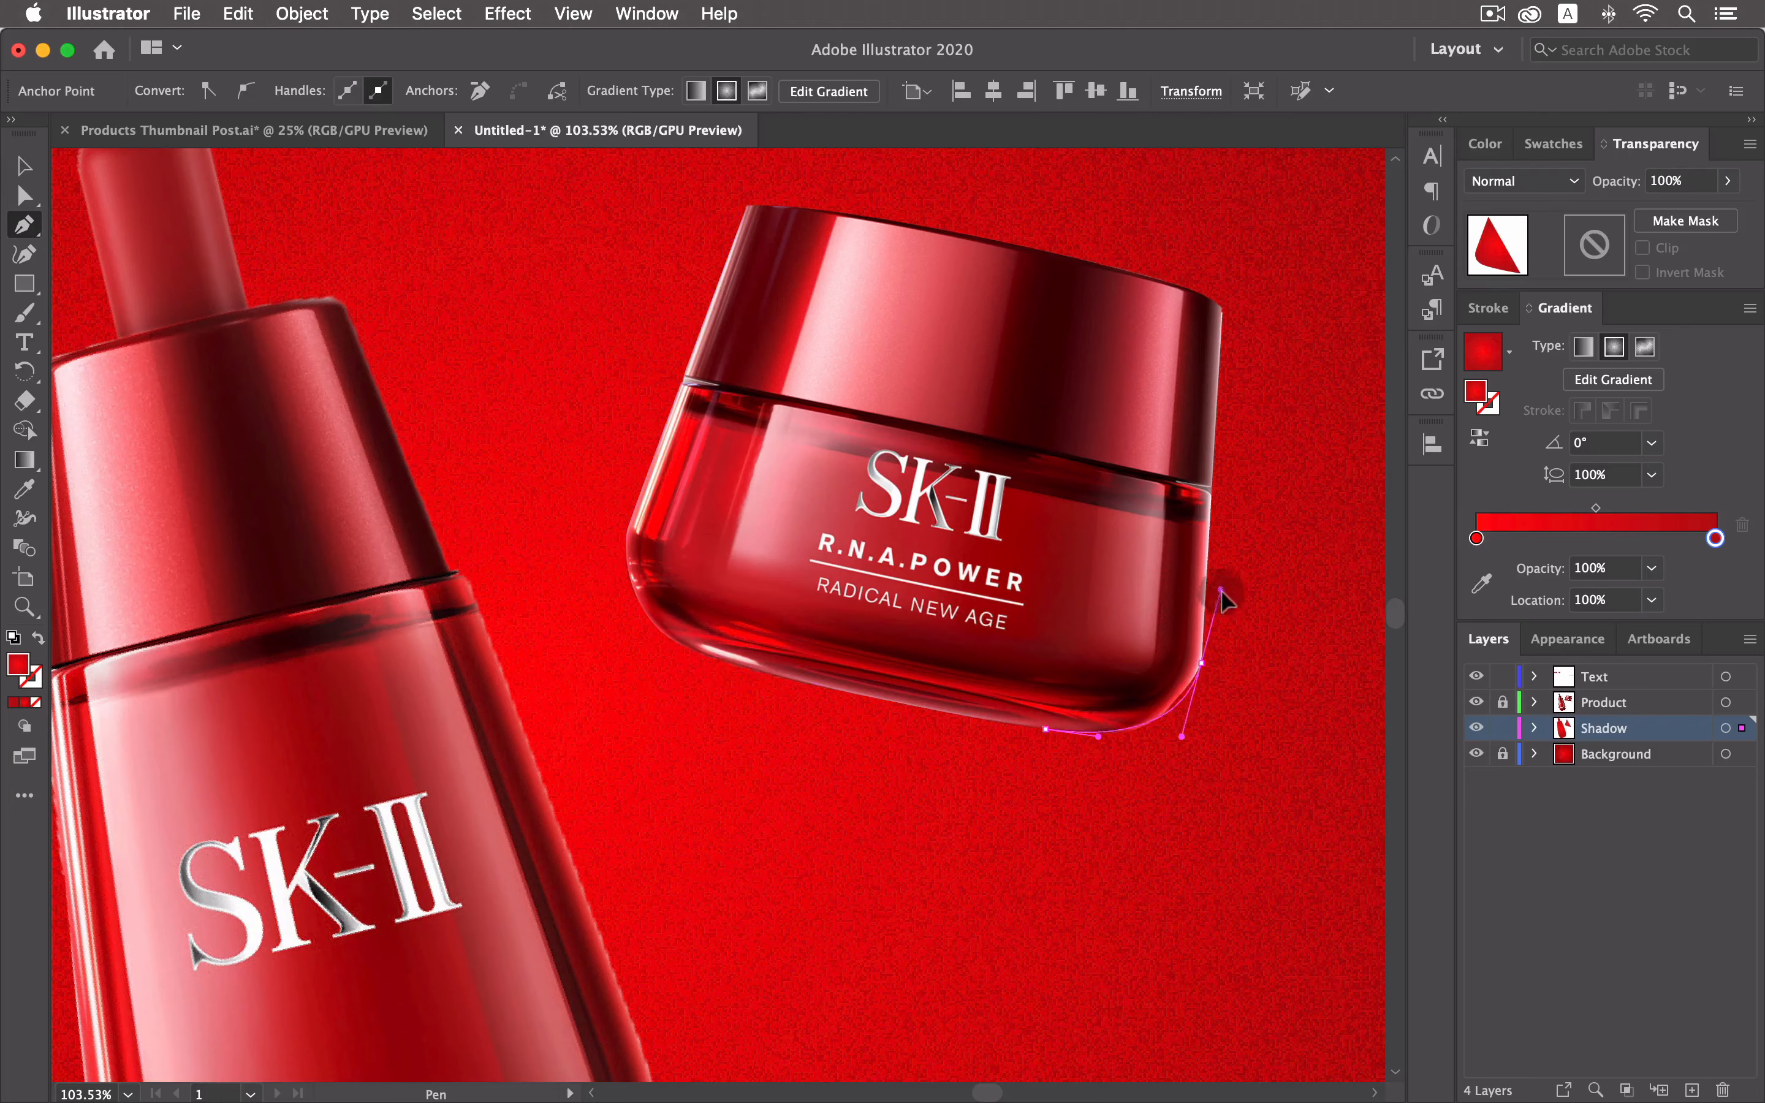
pyautogui.press('super+z')
pyautogui.moveTo(1200, 663); pyautogui.dragTo(1208, 600)
pyautogui.keyDown('alt'); pyautogui.click(1200, 663); pyautogui.keyUp('alt')
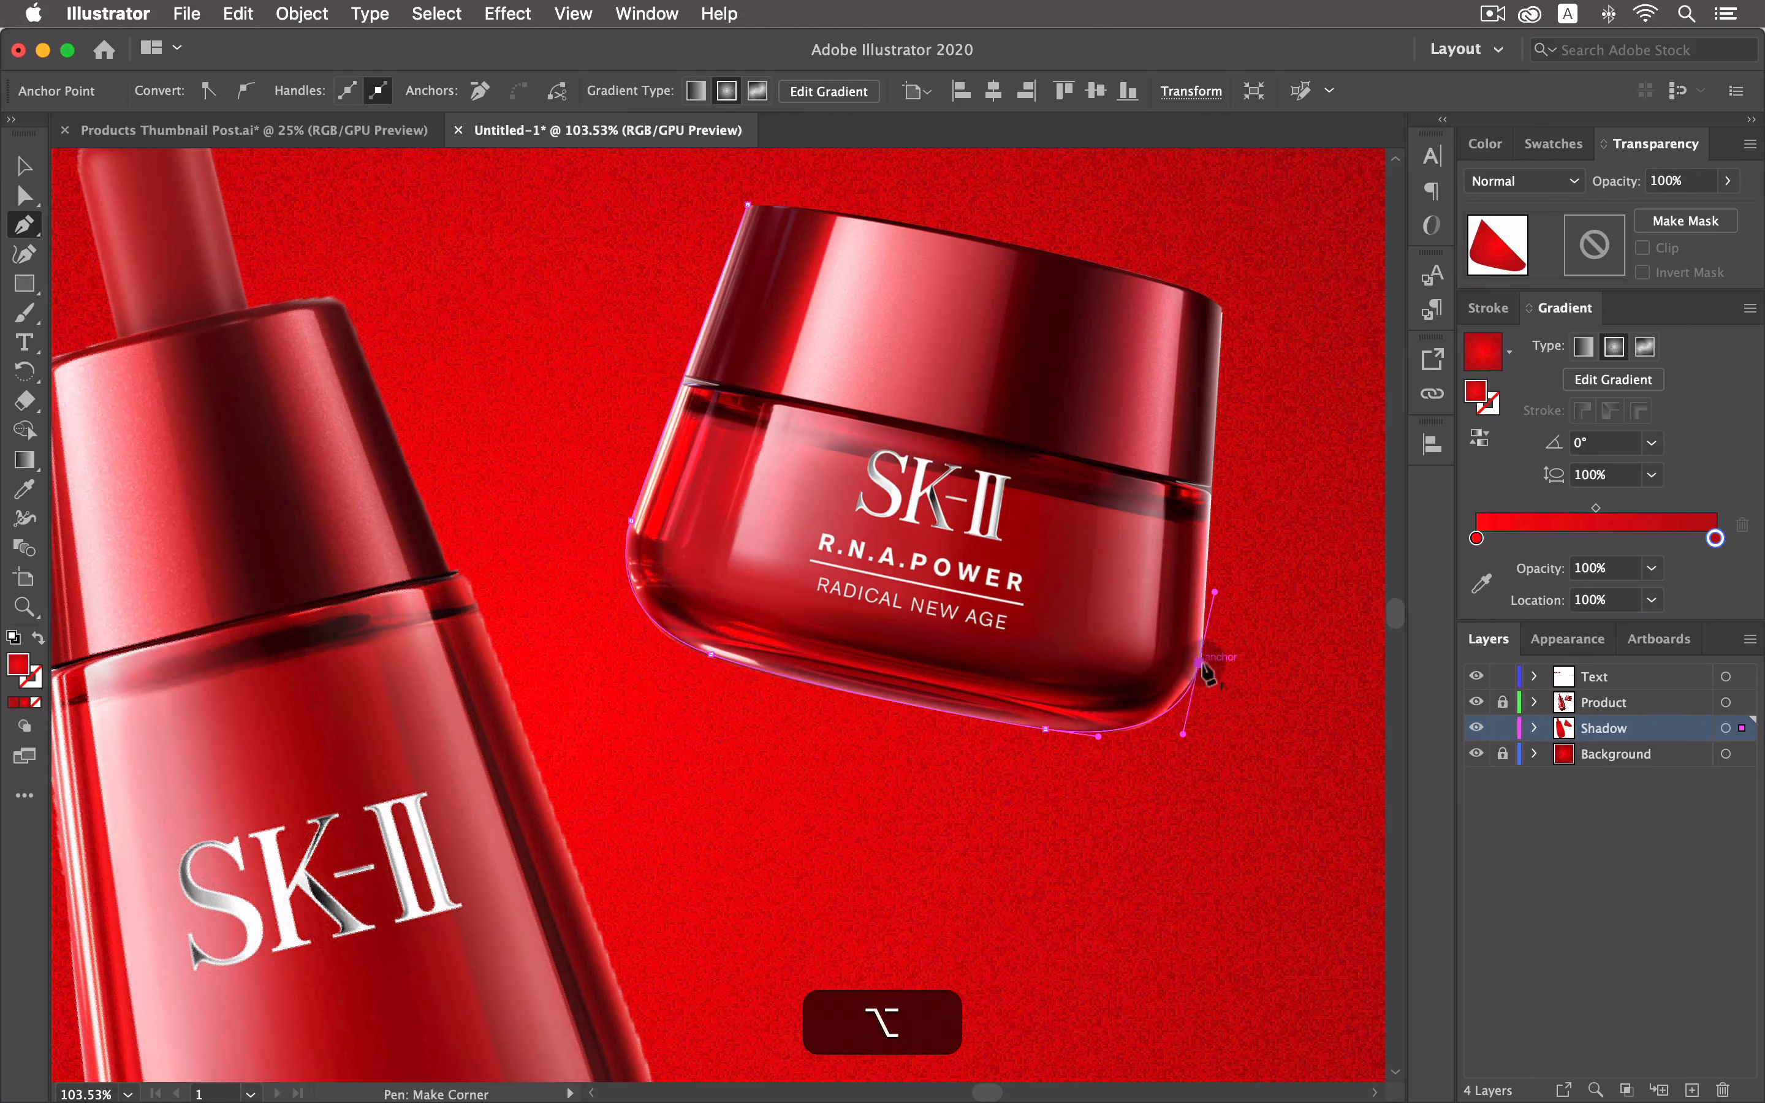
# Trace the jar outline up its right side and across the lid's top edge, closing the path.
pyautogui.click(1220, 310)
pyautogui.moveTo(992, 241); pyautogui.dragTo(886, 221)
pyautogui.moveTo(750, 208); pyautogui.dragTo(648, 209)
# Deselect the jar outline, expand the Shadow layer and duplicate the bottle path within it.
pyautogui.press('super+minus')
pyautogui.press('super+minus')
pyautogui.moveTo(744, 883); pyautogui.dragTo(958, 487)
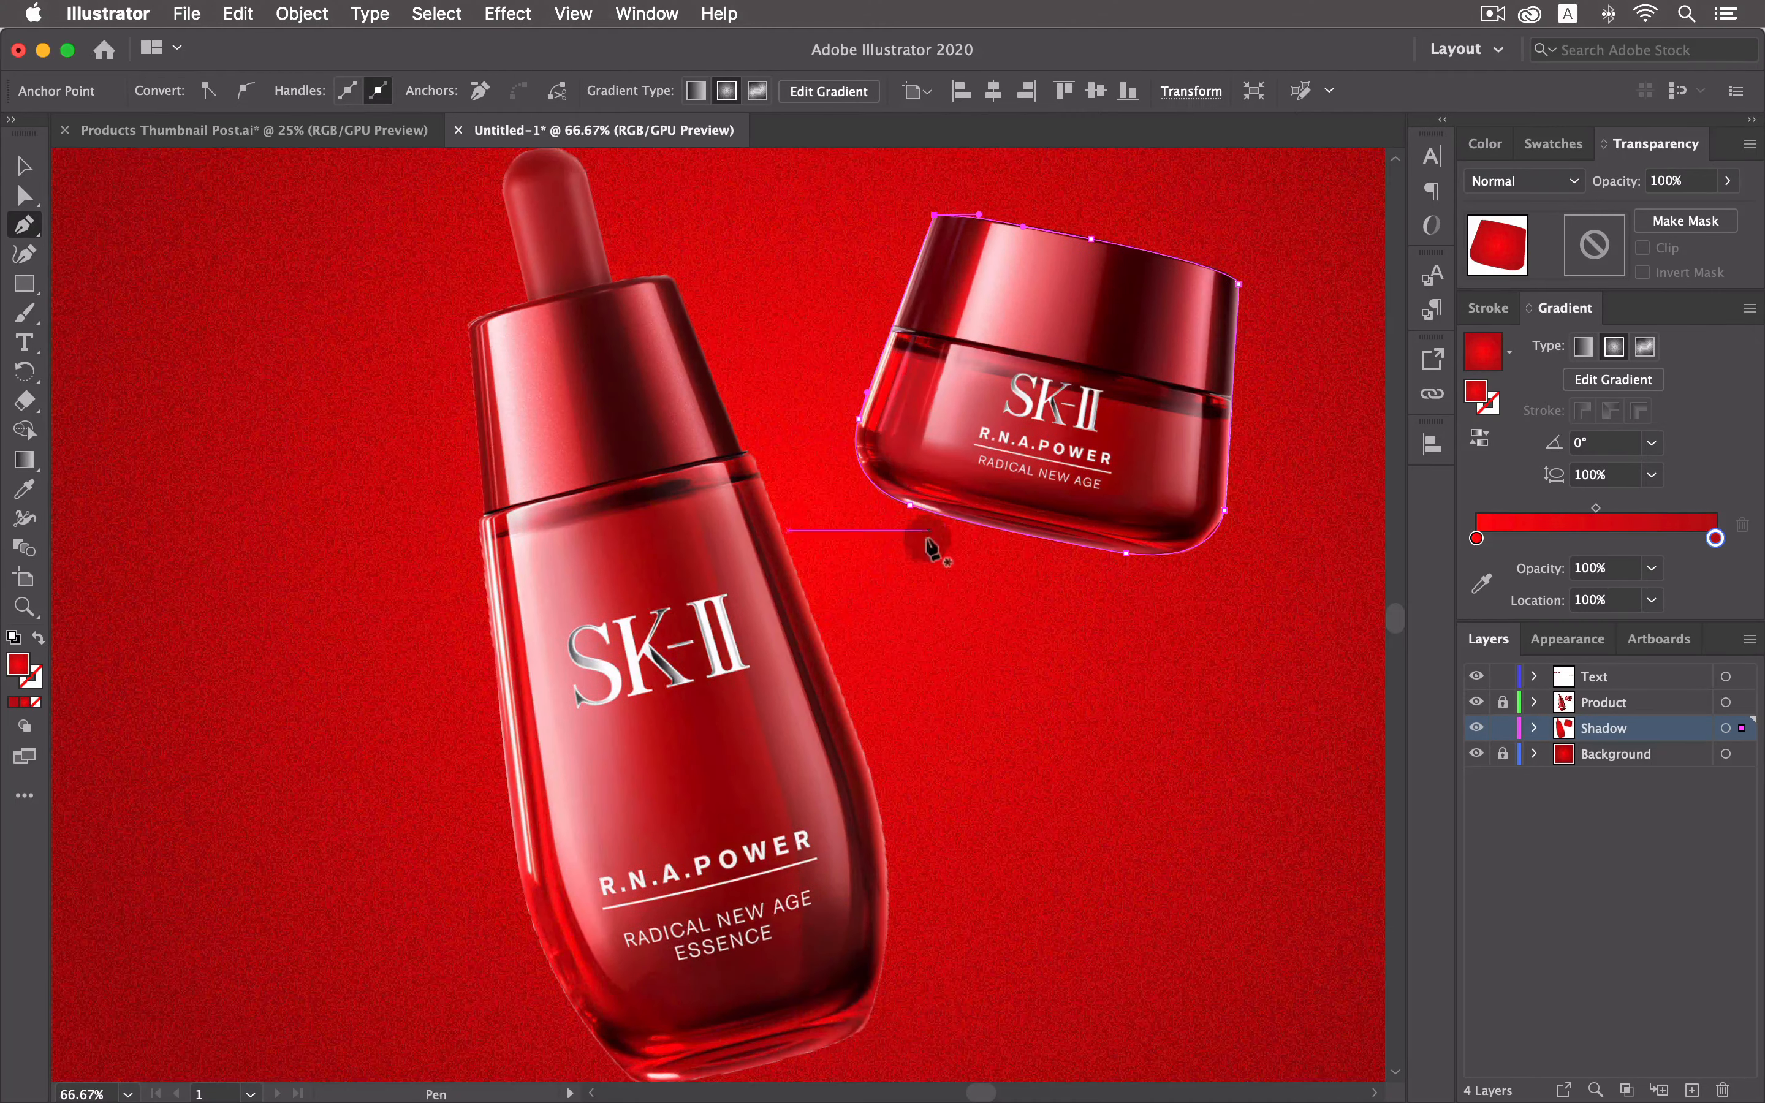
pyautogui.press('super+minus')
pyautogui.press('h')
pyautogui.moveTo(740, 832); pyautogui.dragTo(925, 588)
pyautogui.press('v')
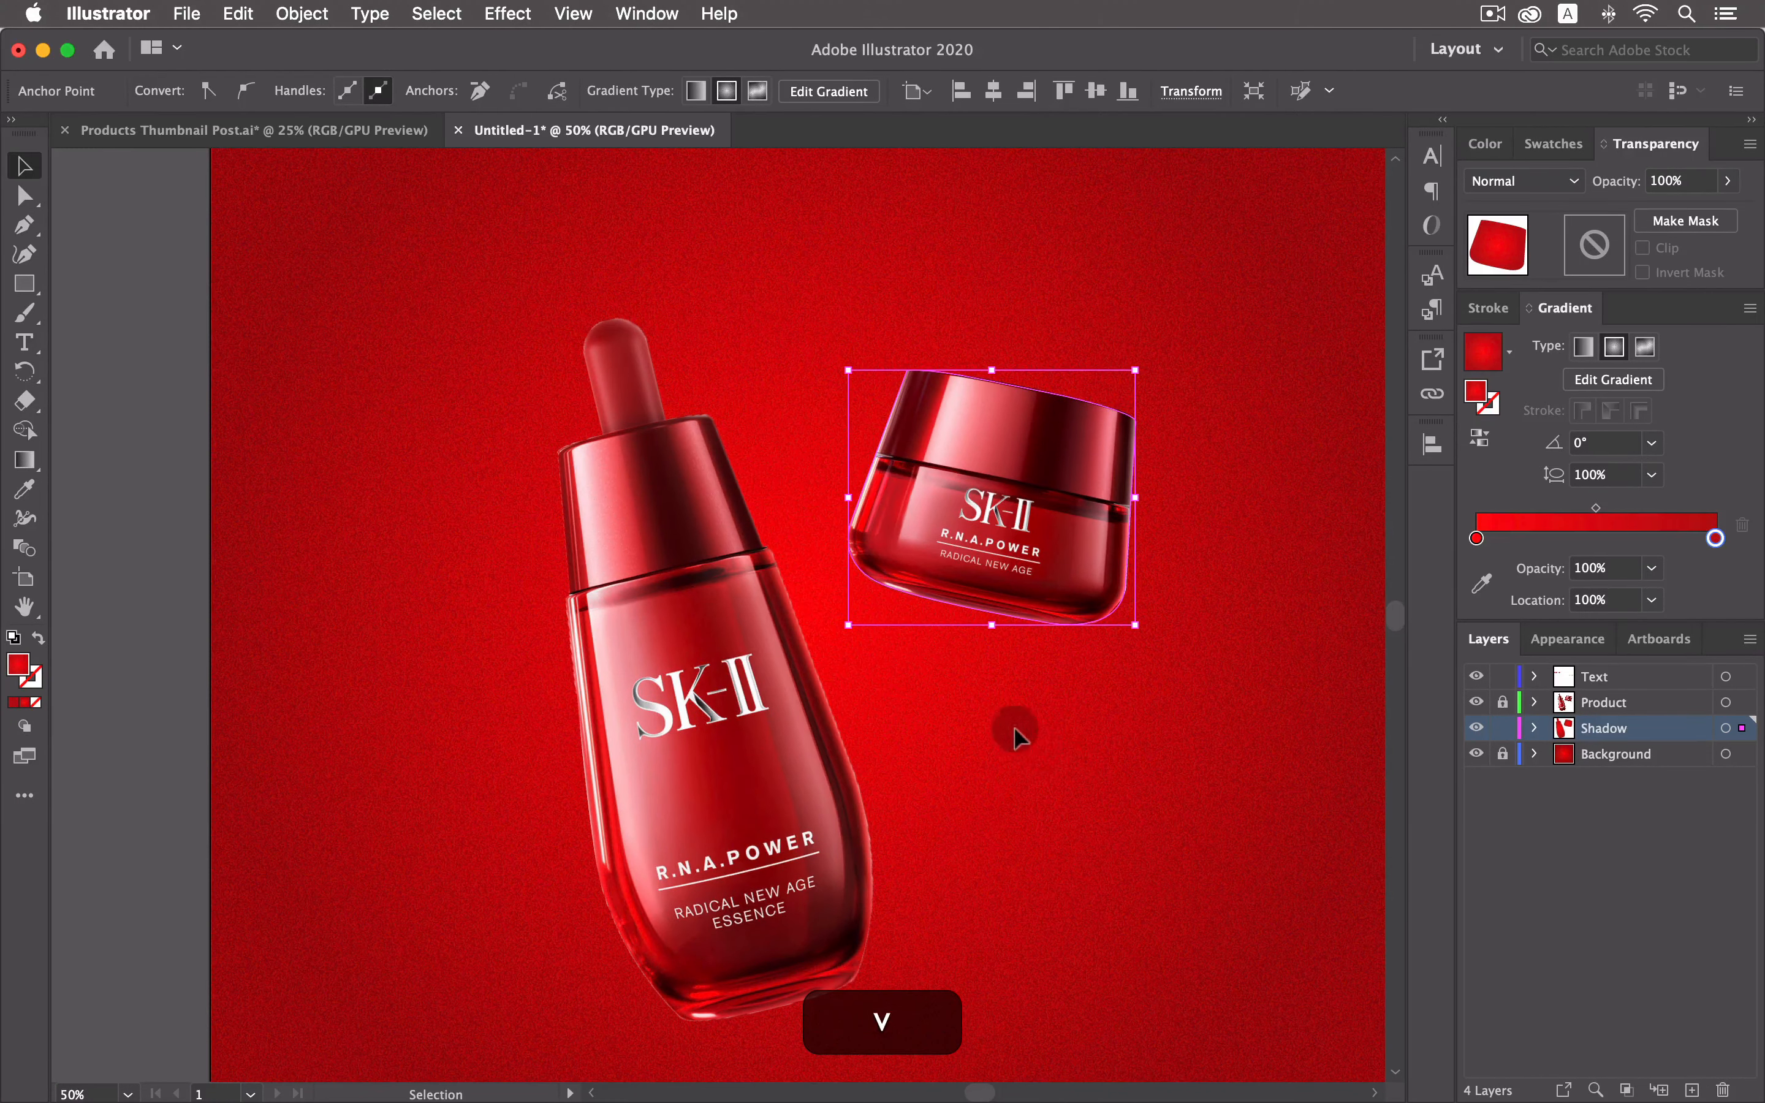
pyautogui.click(1073, 757)
pyautogui.click(1534, 698)
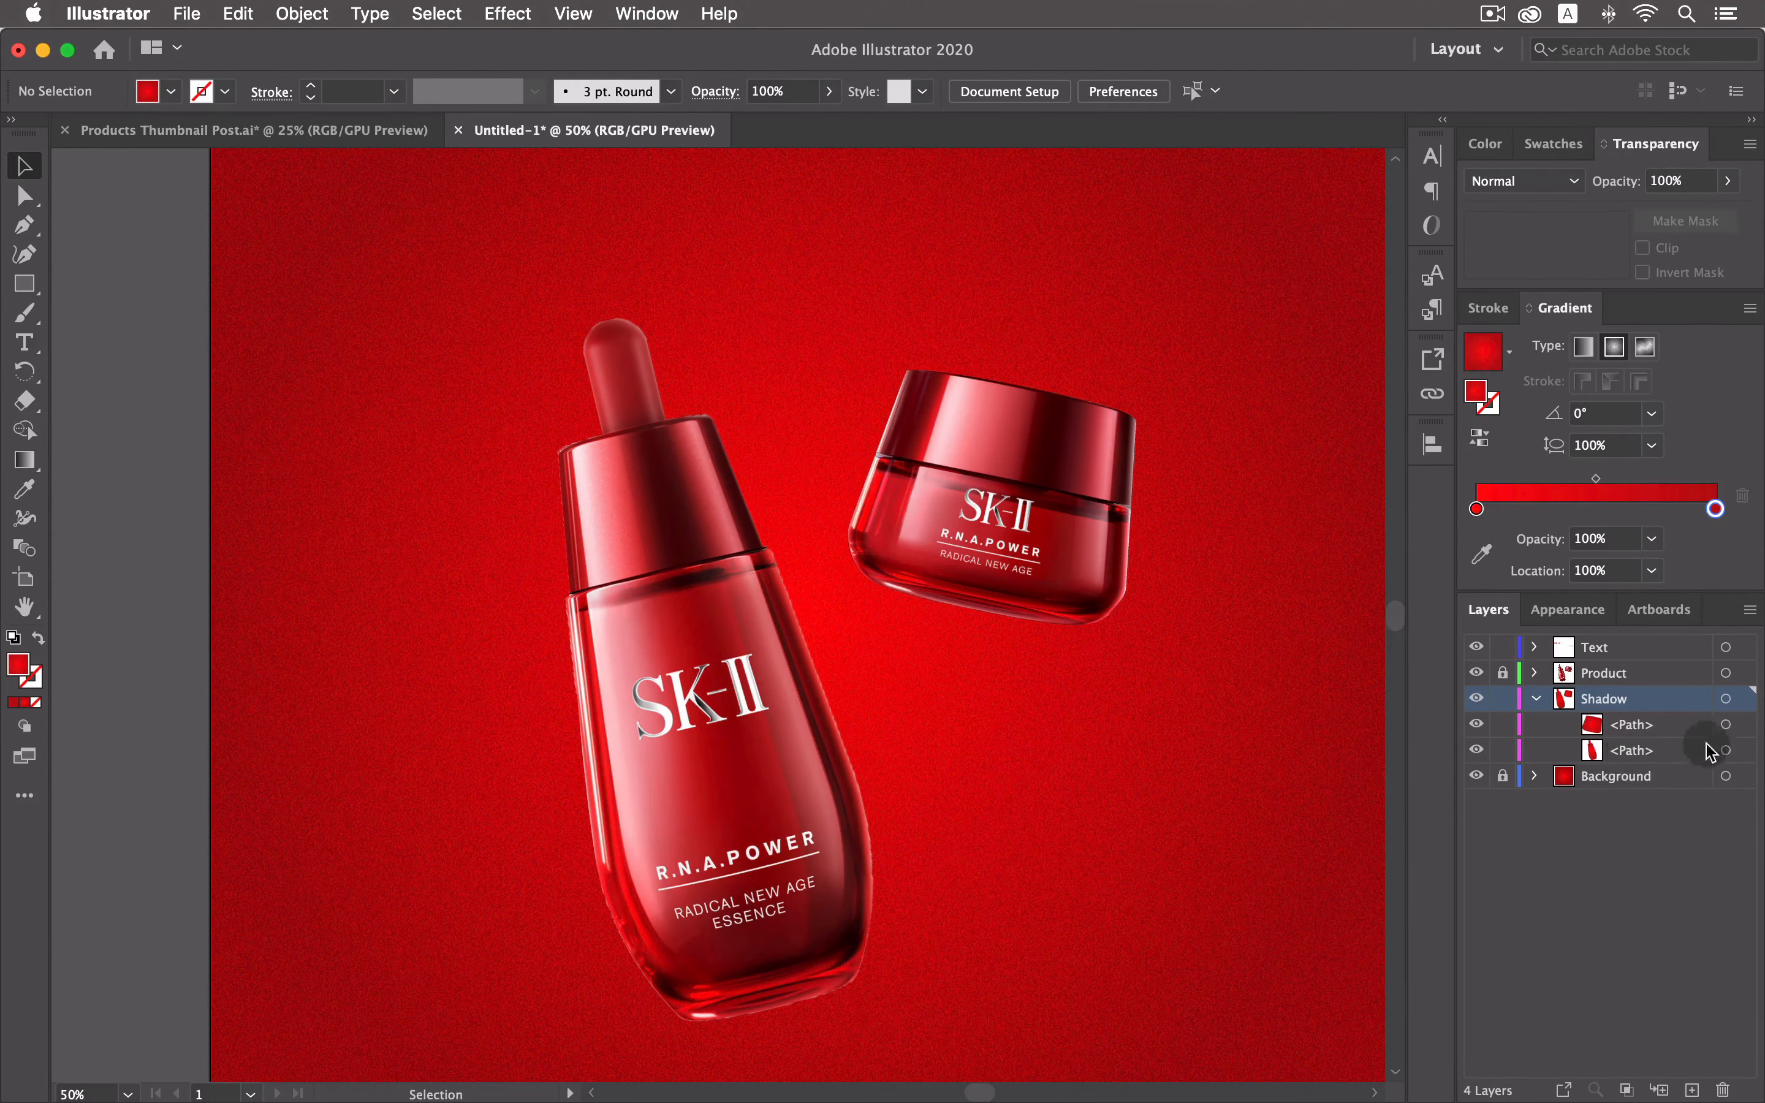
pyautogui.click(1726, 777)
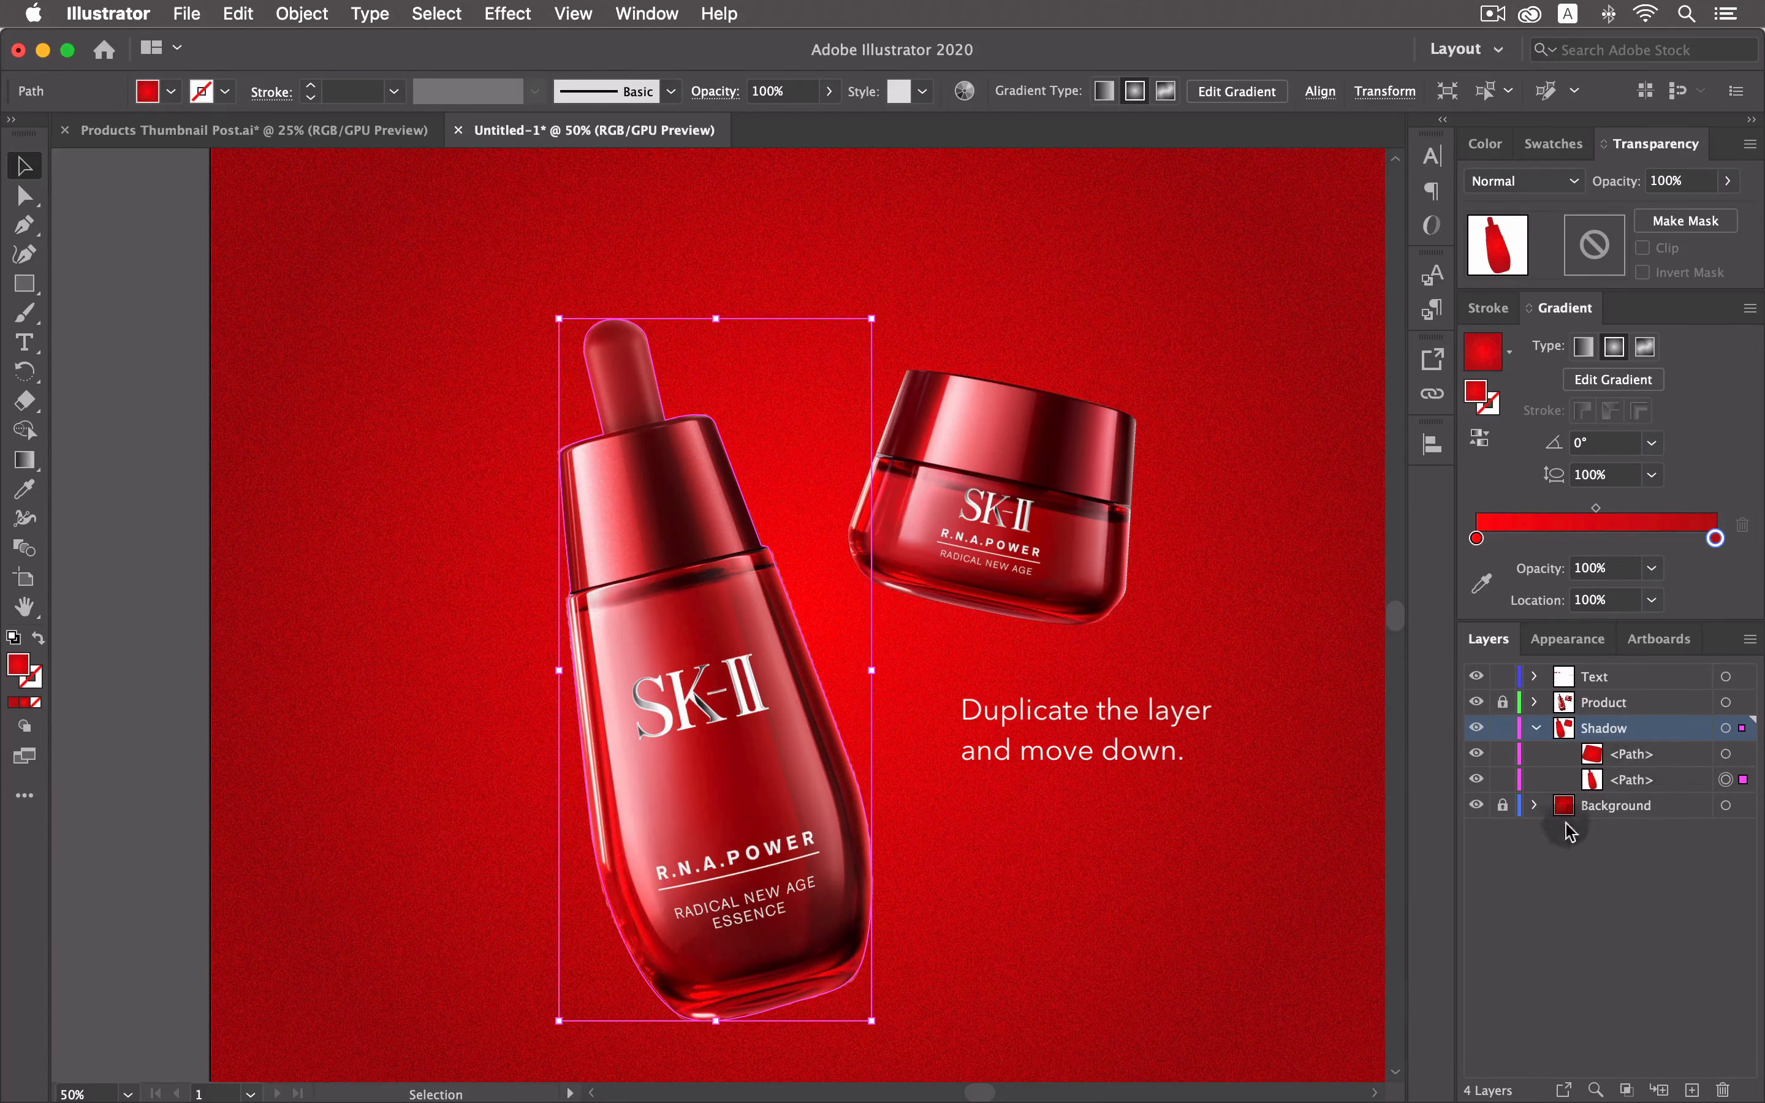
pyautogui.moveTo(1592, 779); pyautogui.dragTo(1692, 1090)
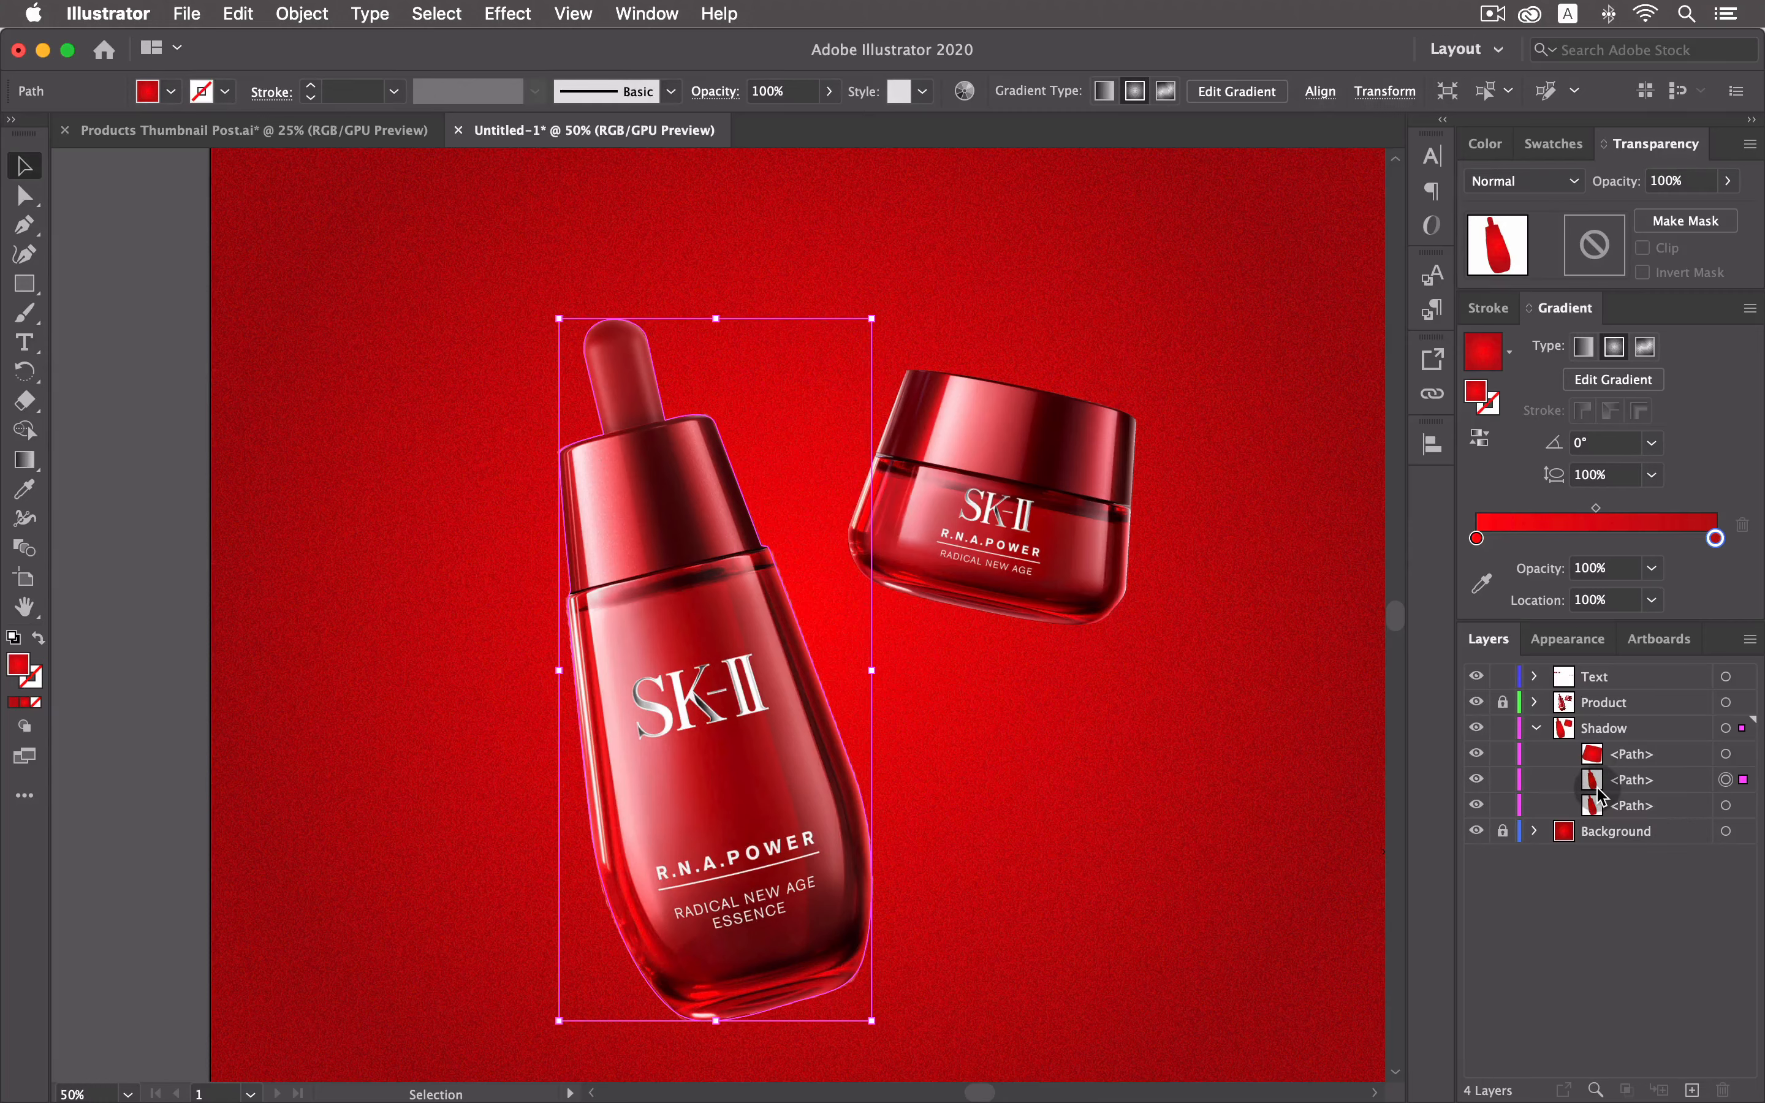
# Lock the jar path and upper bottle path, and offset the lowest bottle path down and to the left of the bottle.
pyautogui.click(1725, 805)
pyautogui.click(1504, 759)
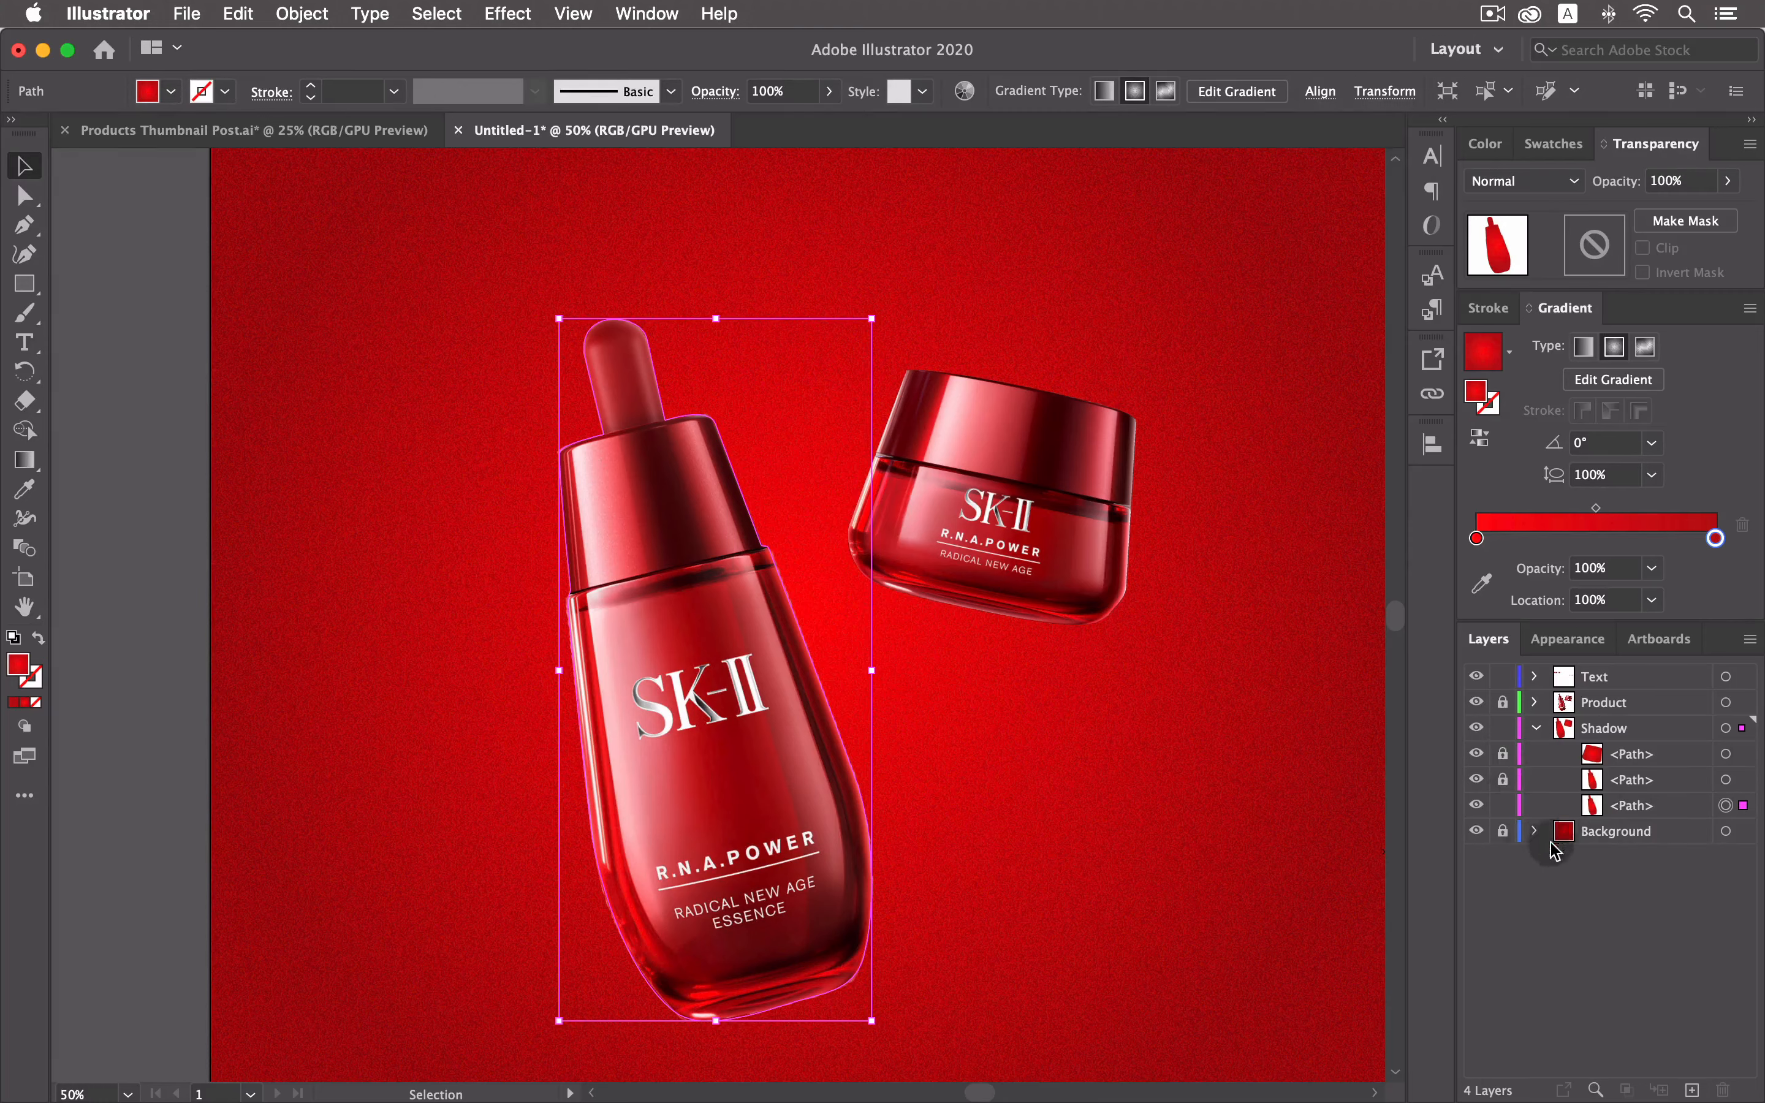
pyautogui.moveTo(661, 820); pyautogui.dragTo(560, 928)
# Unlock and duplicate the jar path, then offset the lower copy down and to the left of the jar.
pyautogui.click(922, 852)
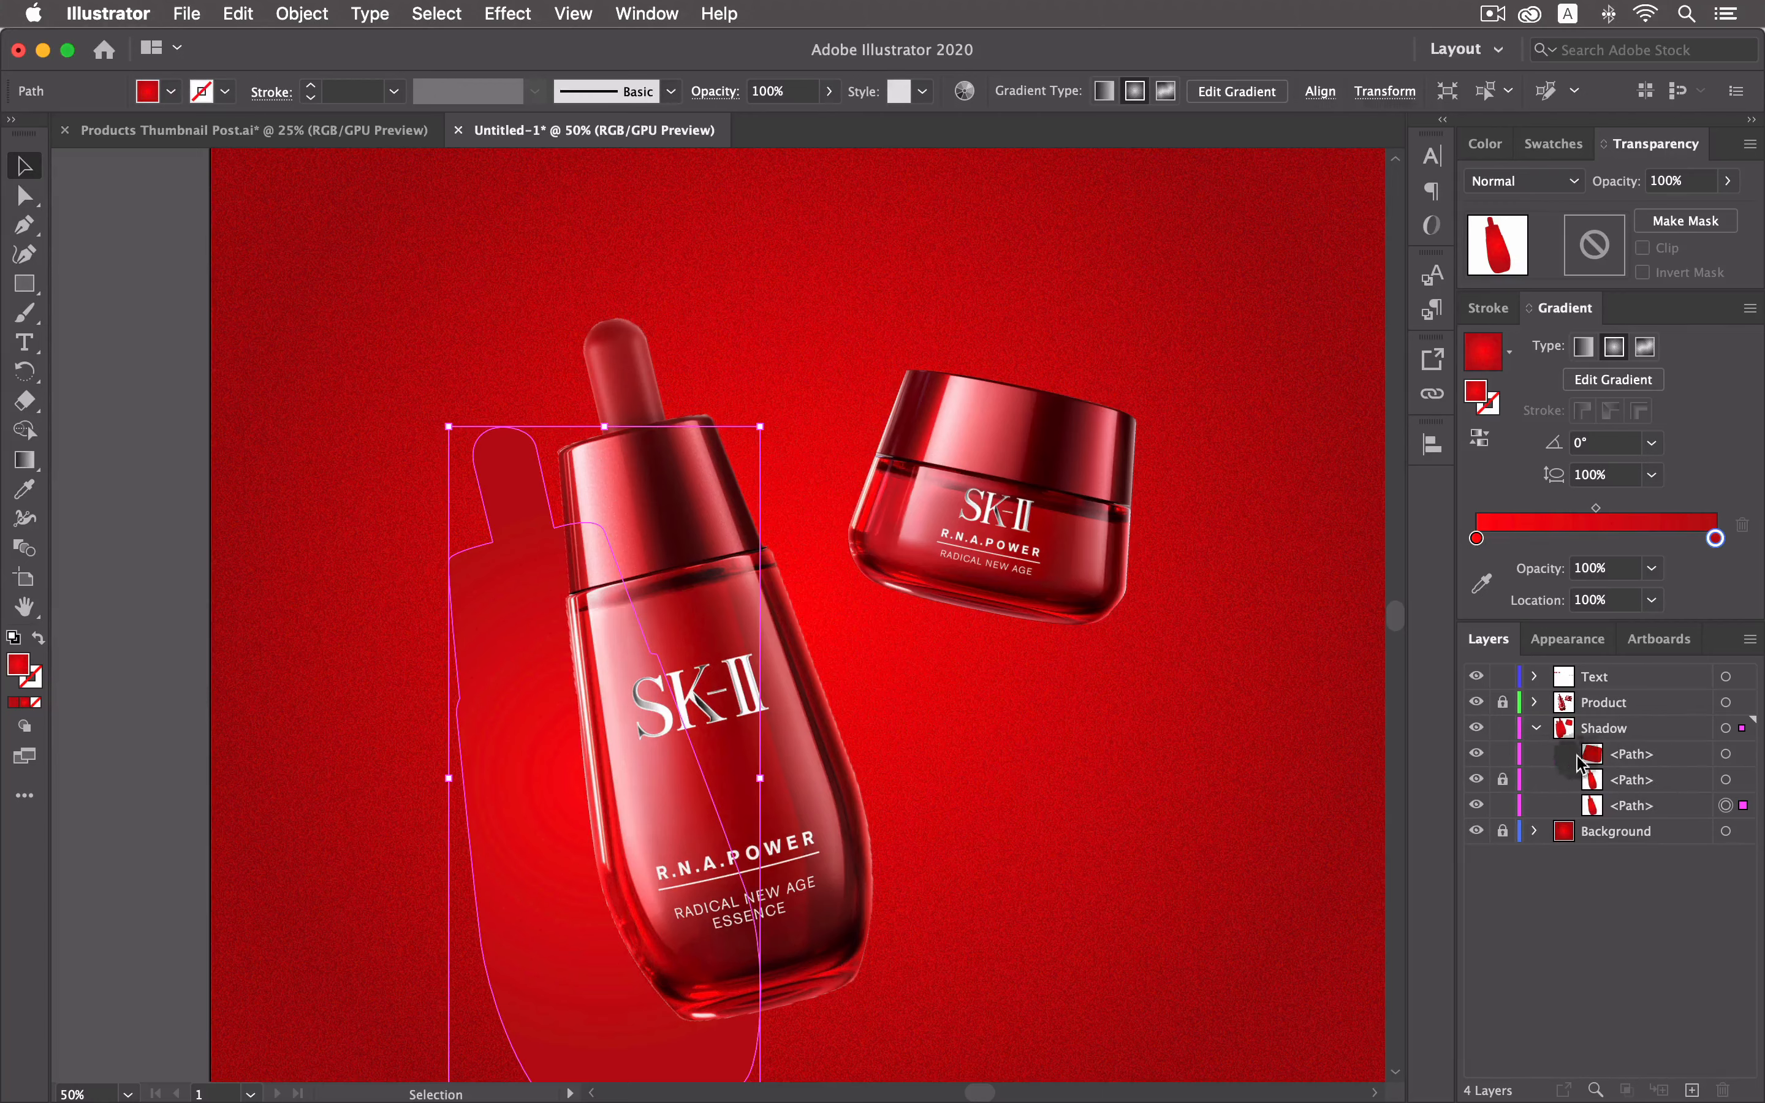
pyautogui.click(1679, 767)
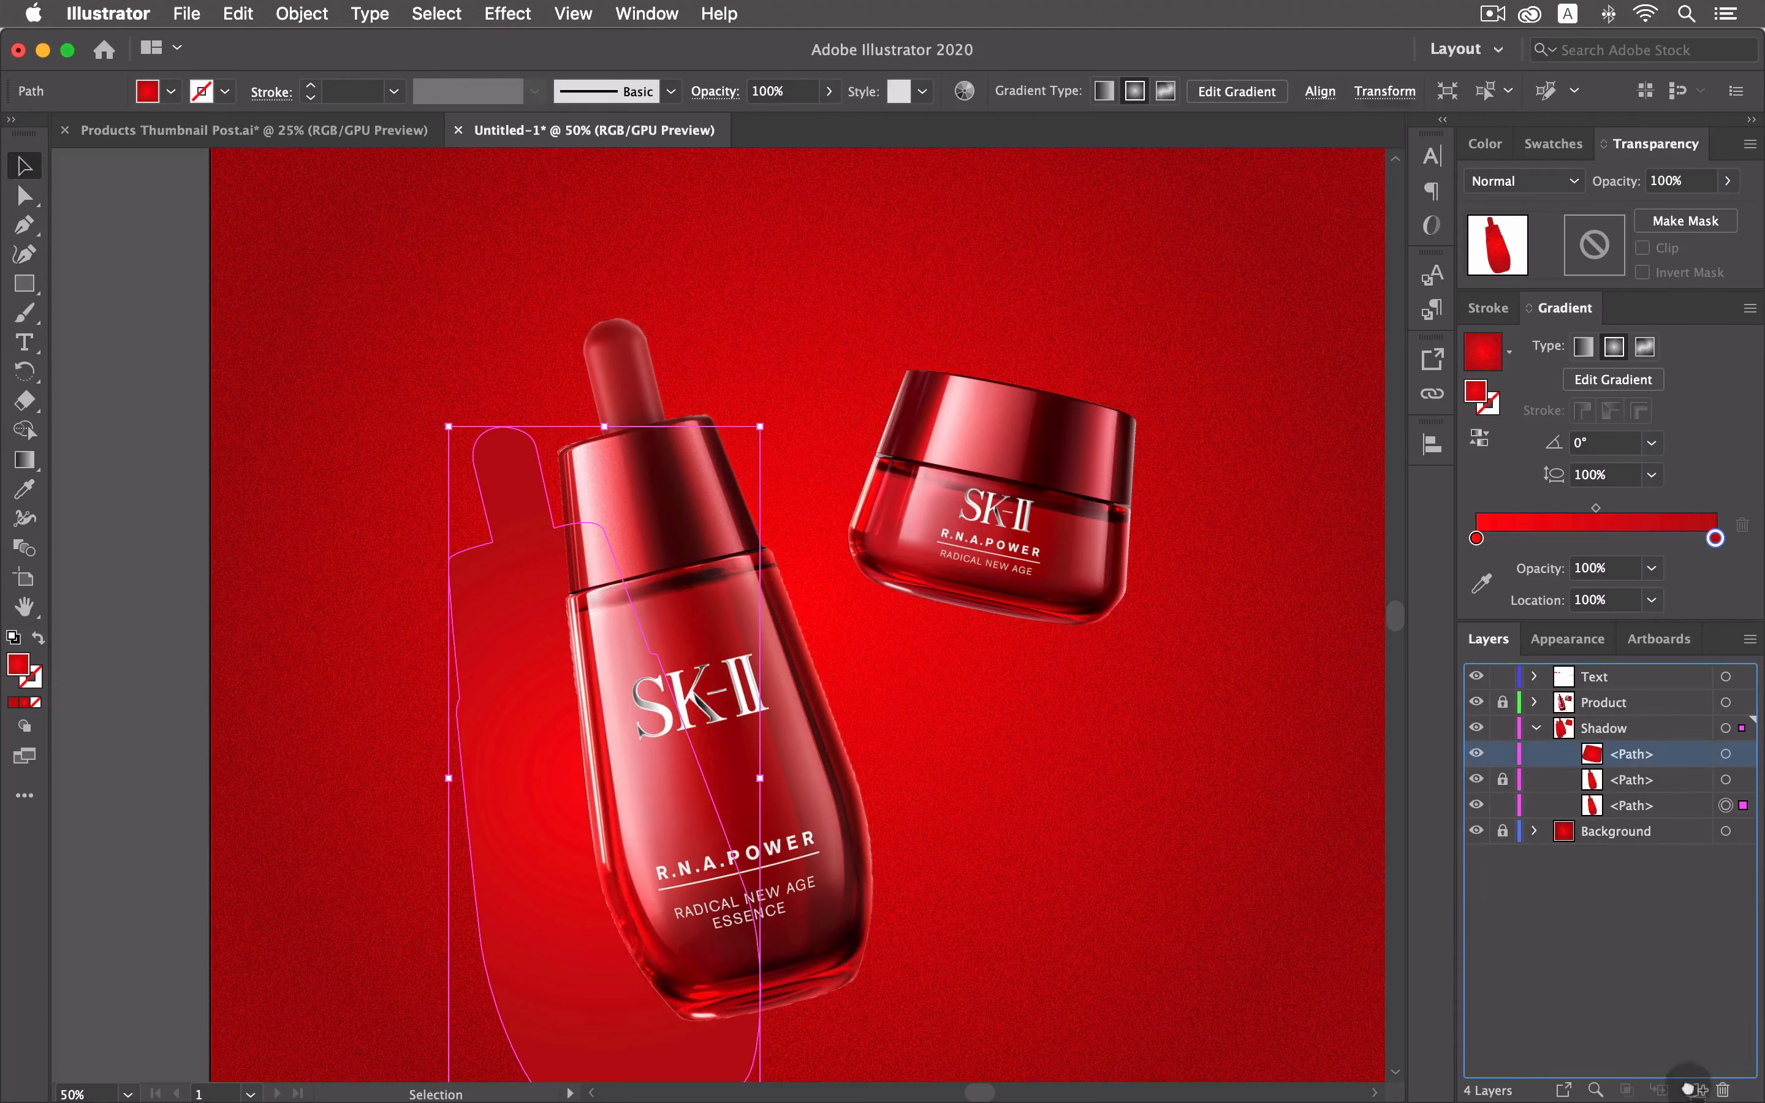
pyautogui.moveTo(1688, 1087); pyautogui.dragTo(1691, 1089)
pyautogui.click(1726, 780)
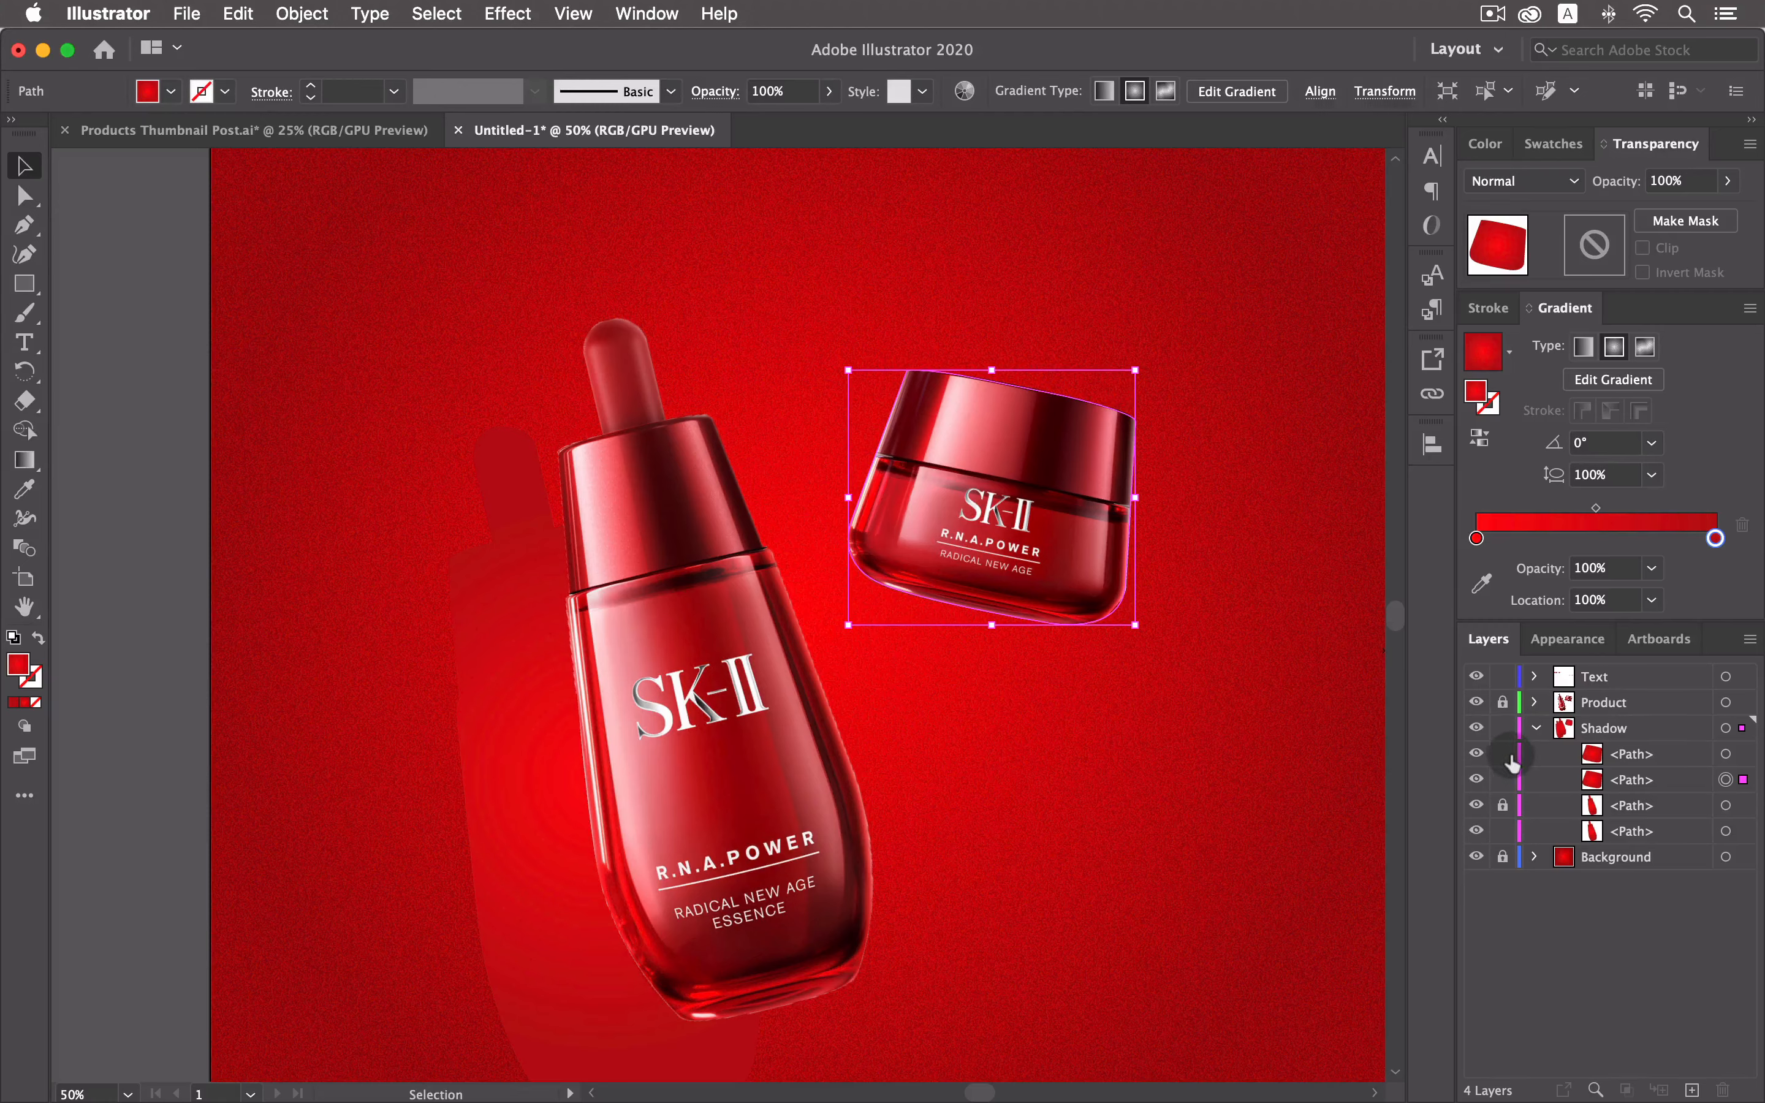
pyautogui.moveTo(938, 531); pyautogui.dragTo(889, 594)
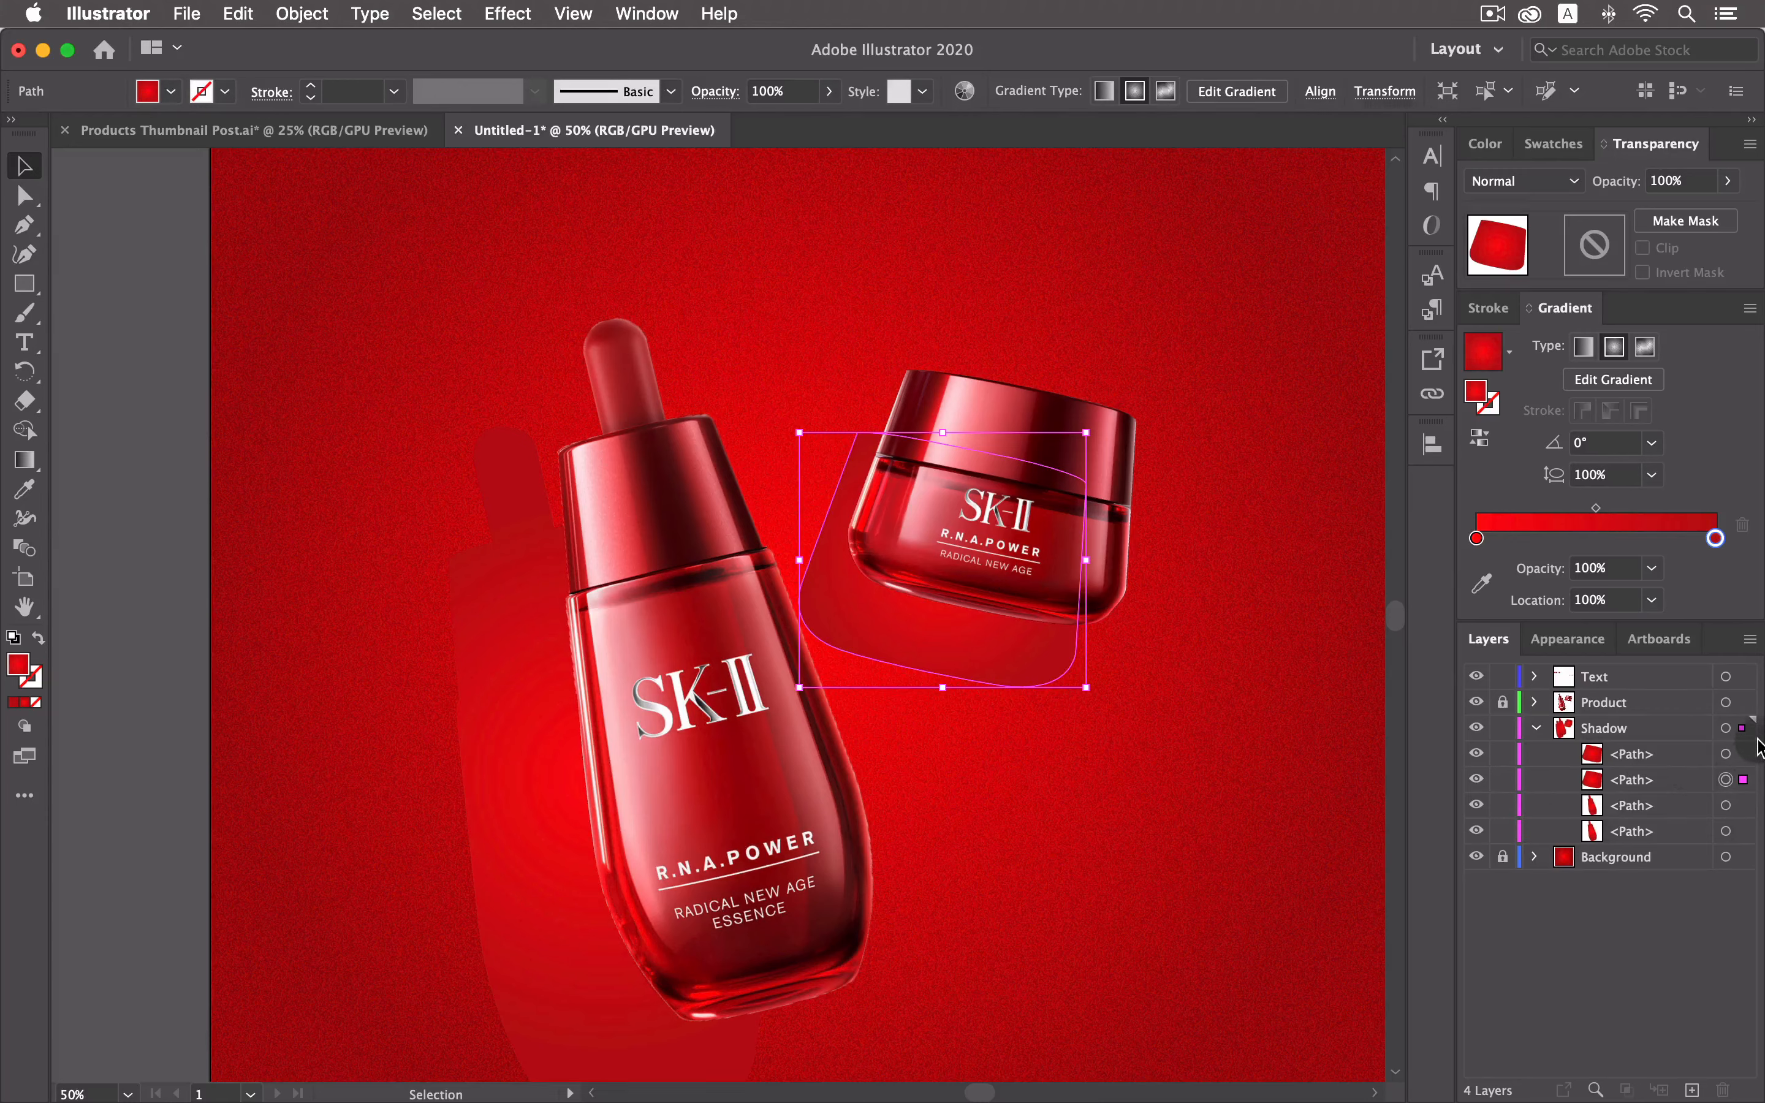
# Fill all paths on the Shadow layer with the AC0000 swatch colour using the Eyedropper, and deselect them.
pyautogui.click(1727, 729)
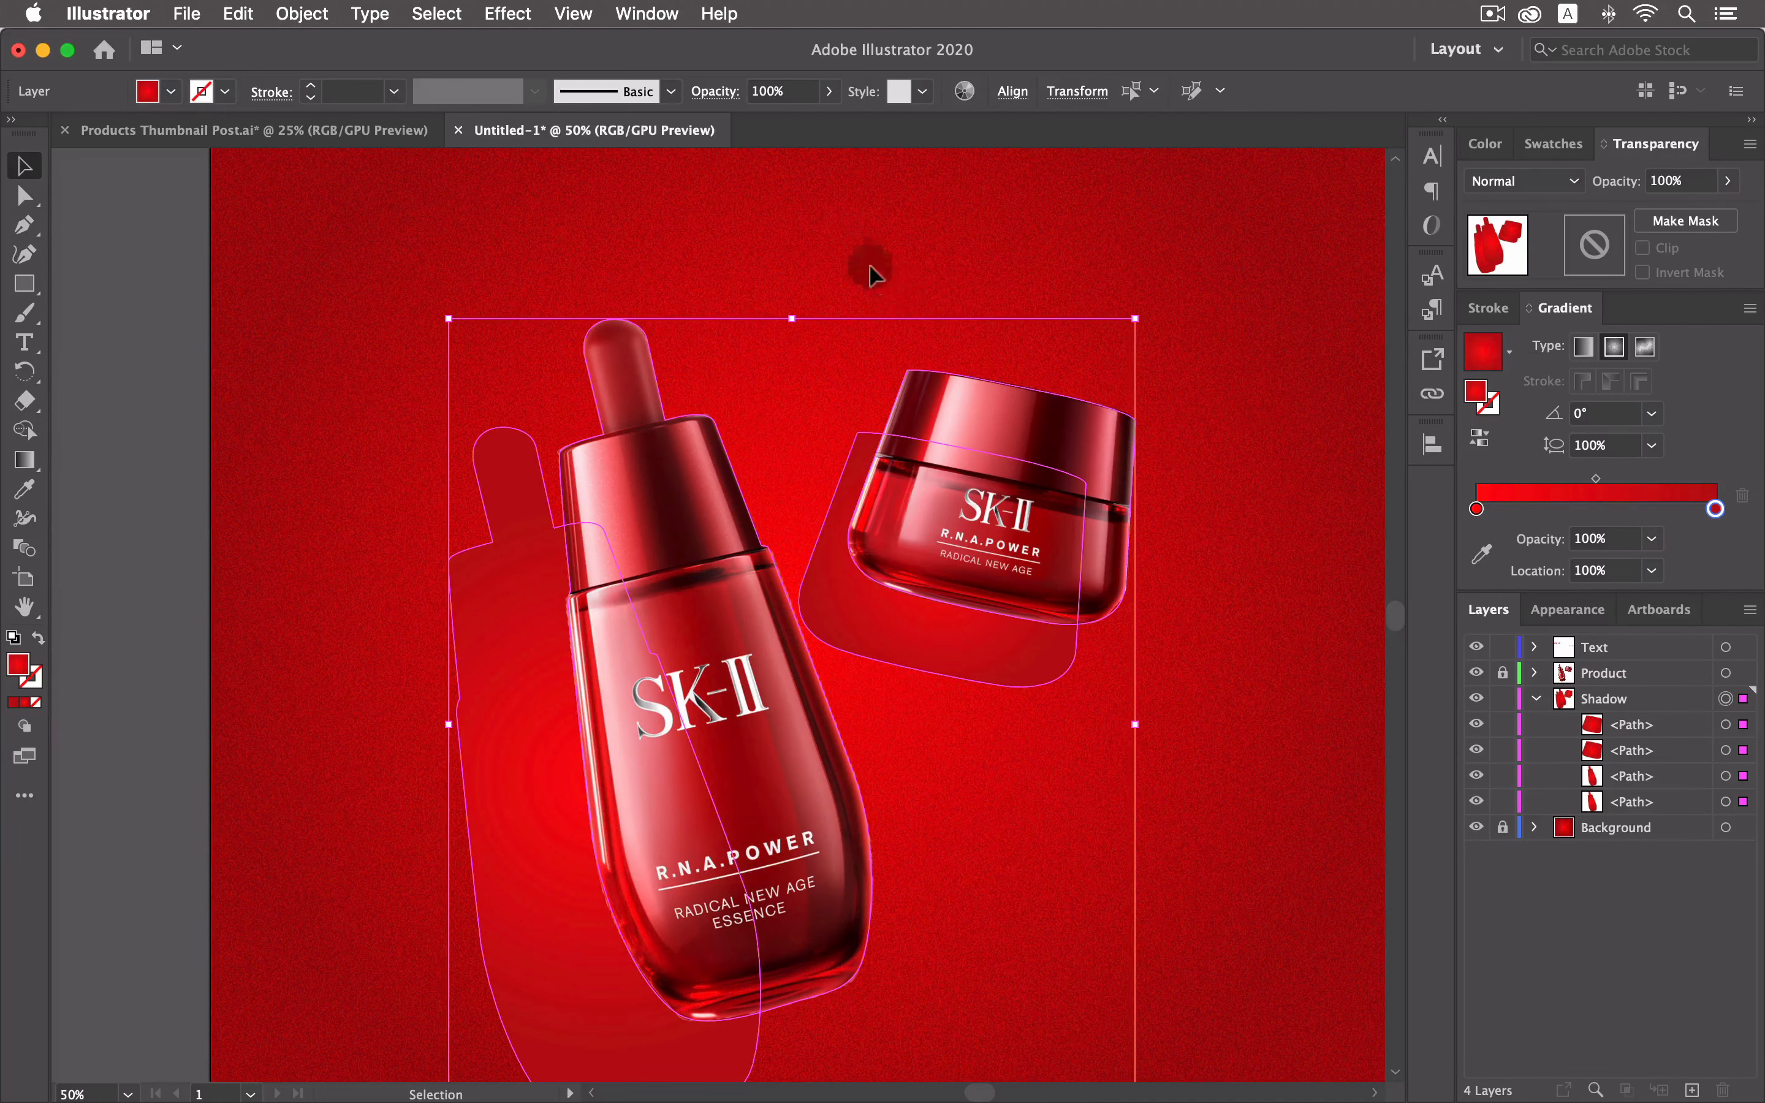
pyautogui.moveTo(868, 263); pyautogui.dragTo(891, 530)
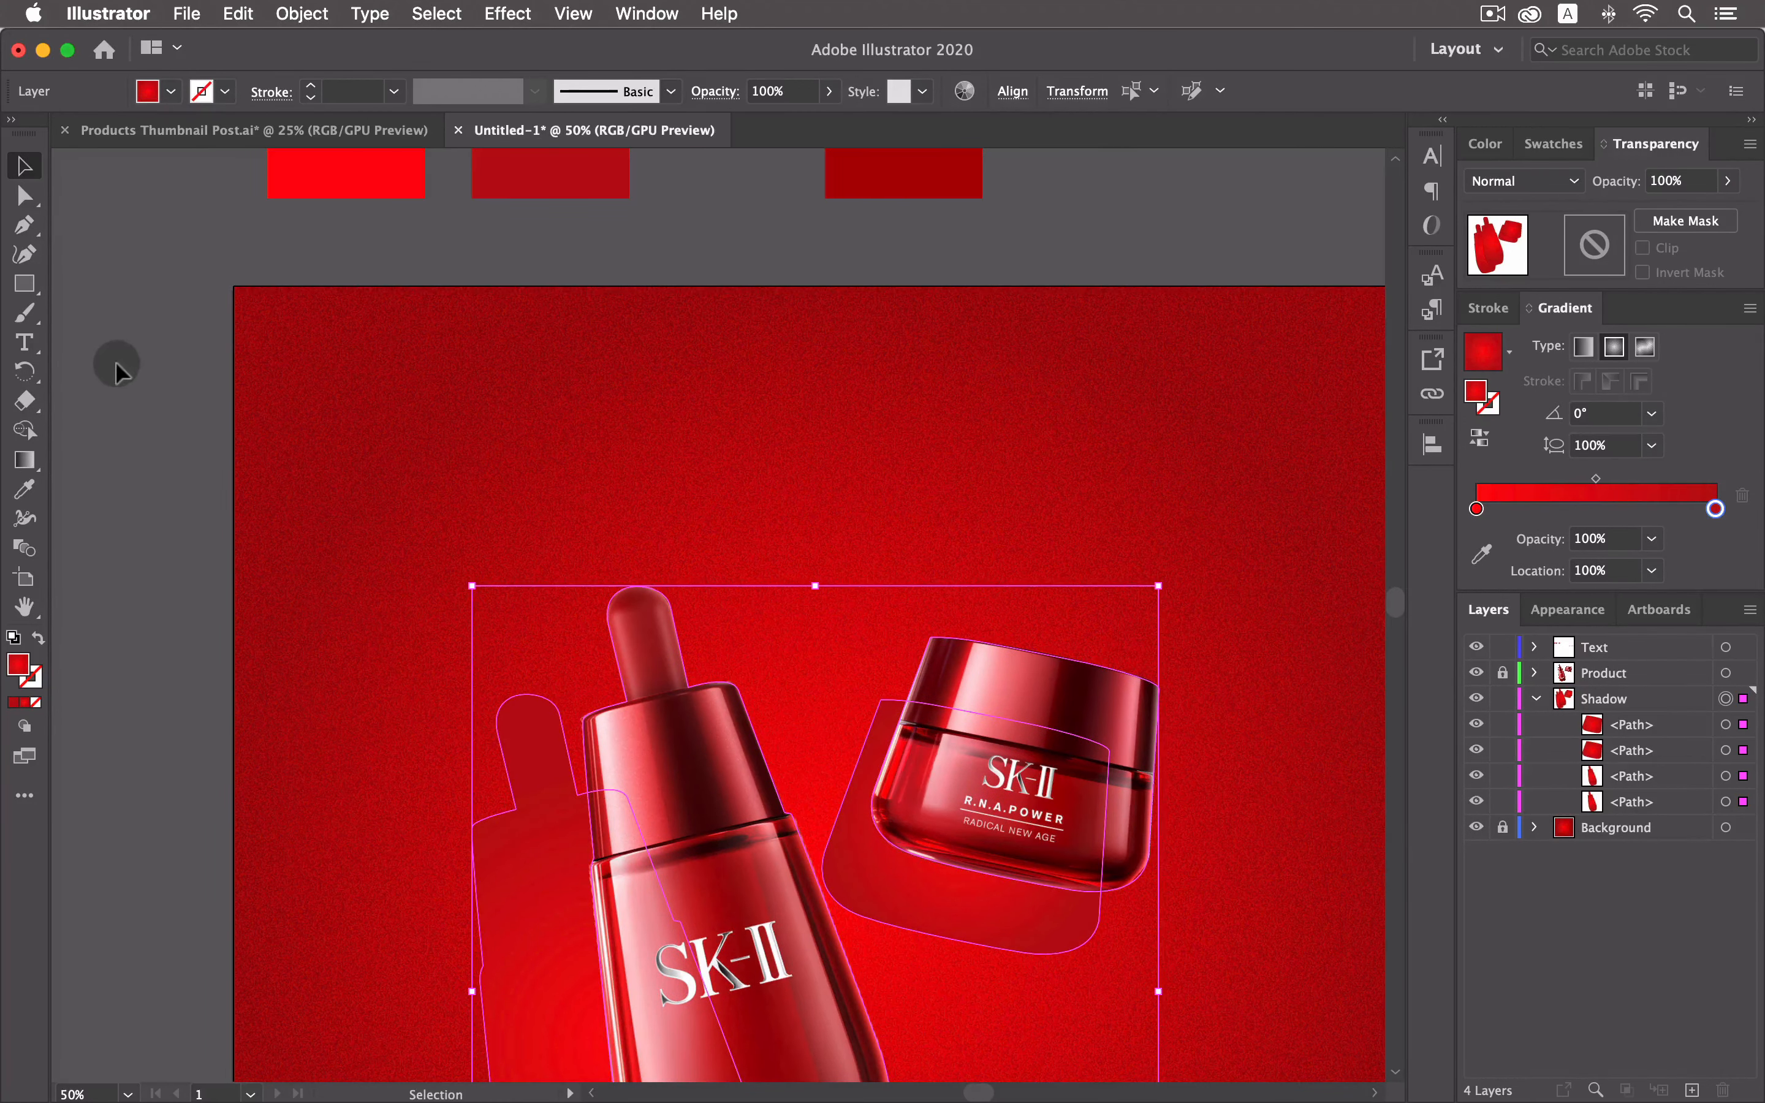
pyautogui.click(25, 492)
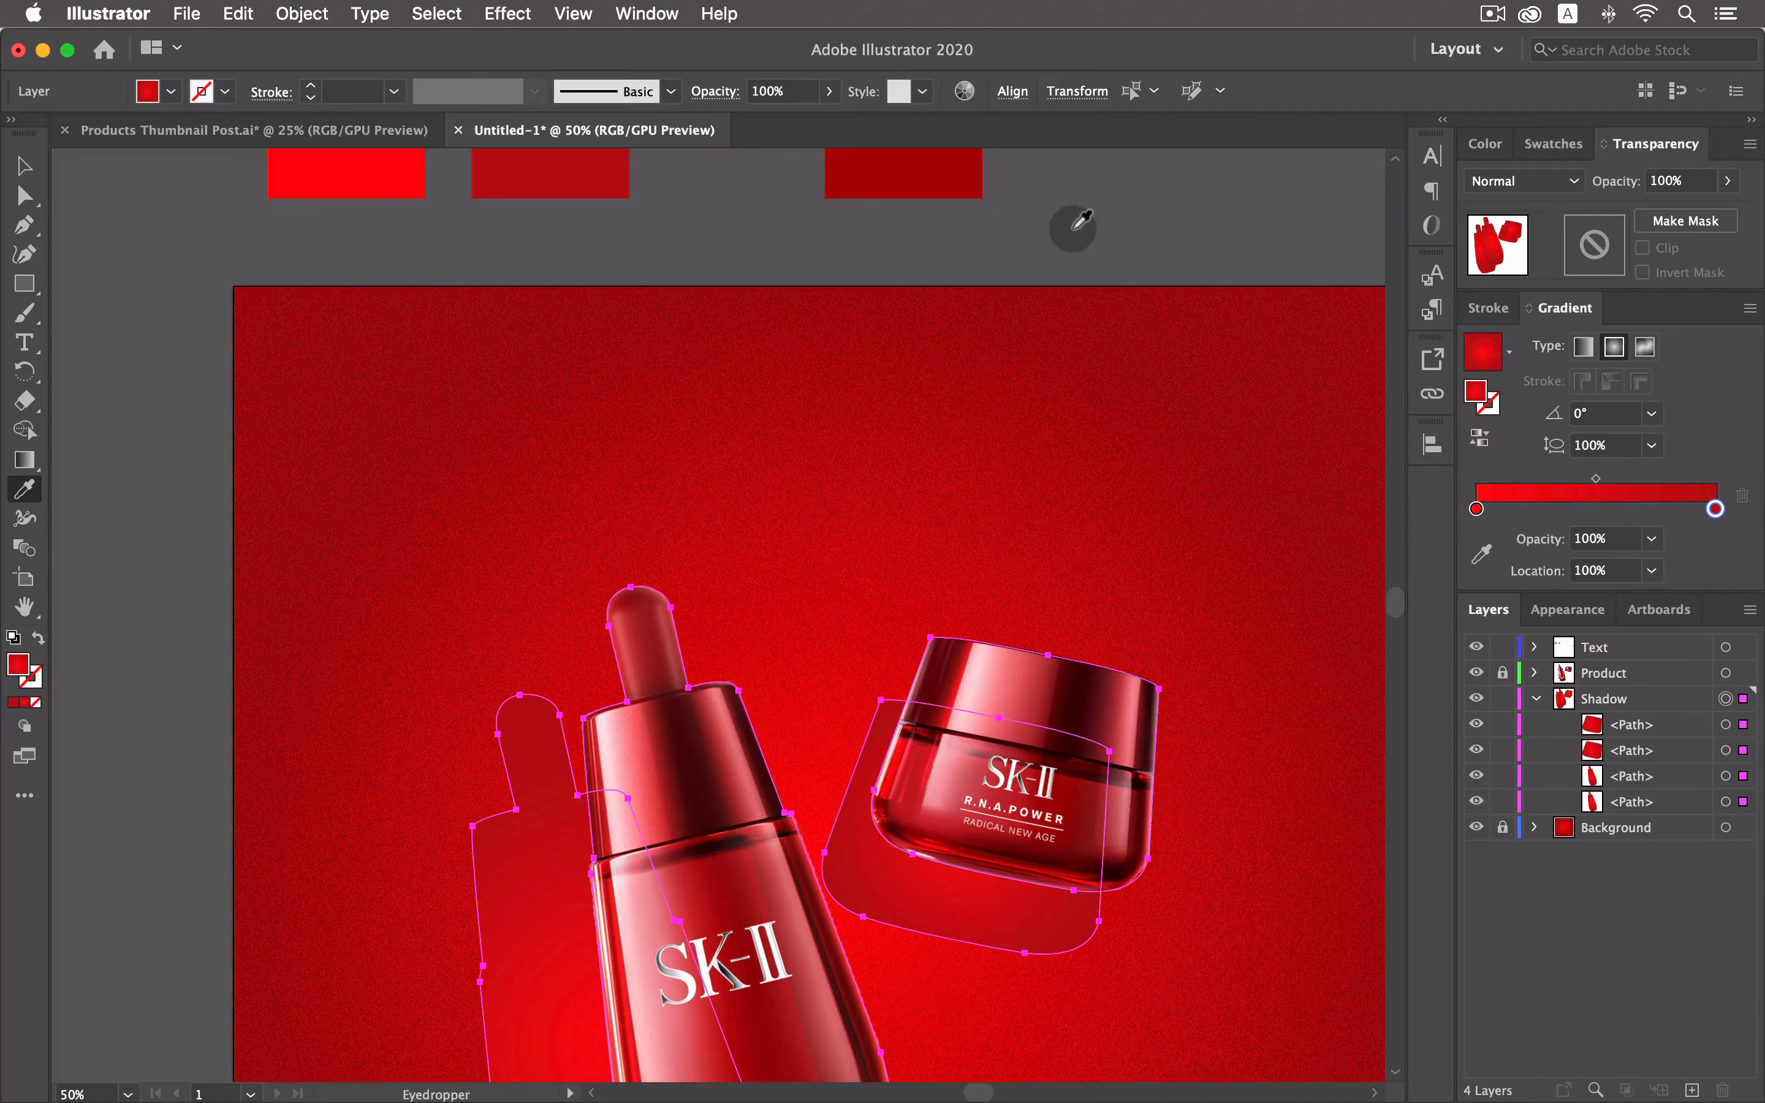
pyautogui.moveTo(1075, 230); pyautogui.dragTo(1085, 394)
pyautogui.click(920, 299)
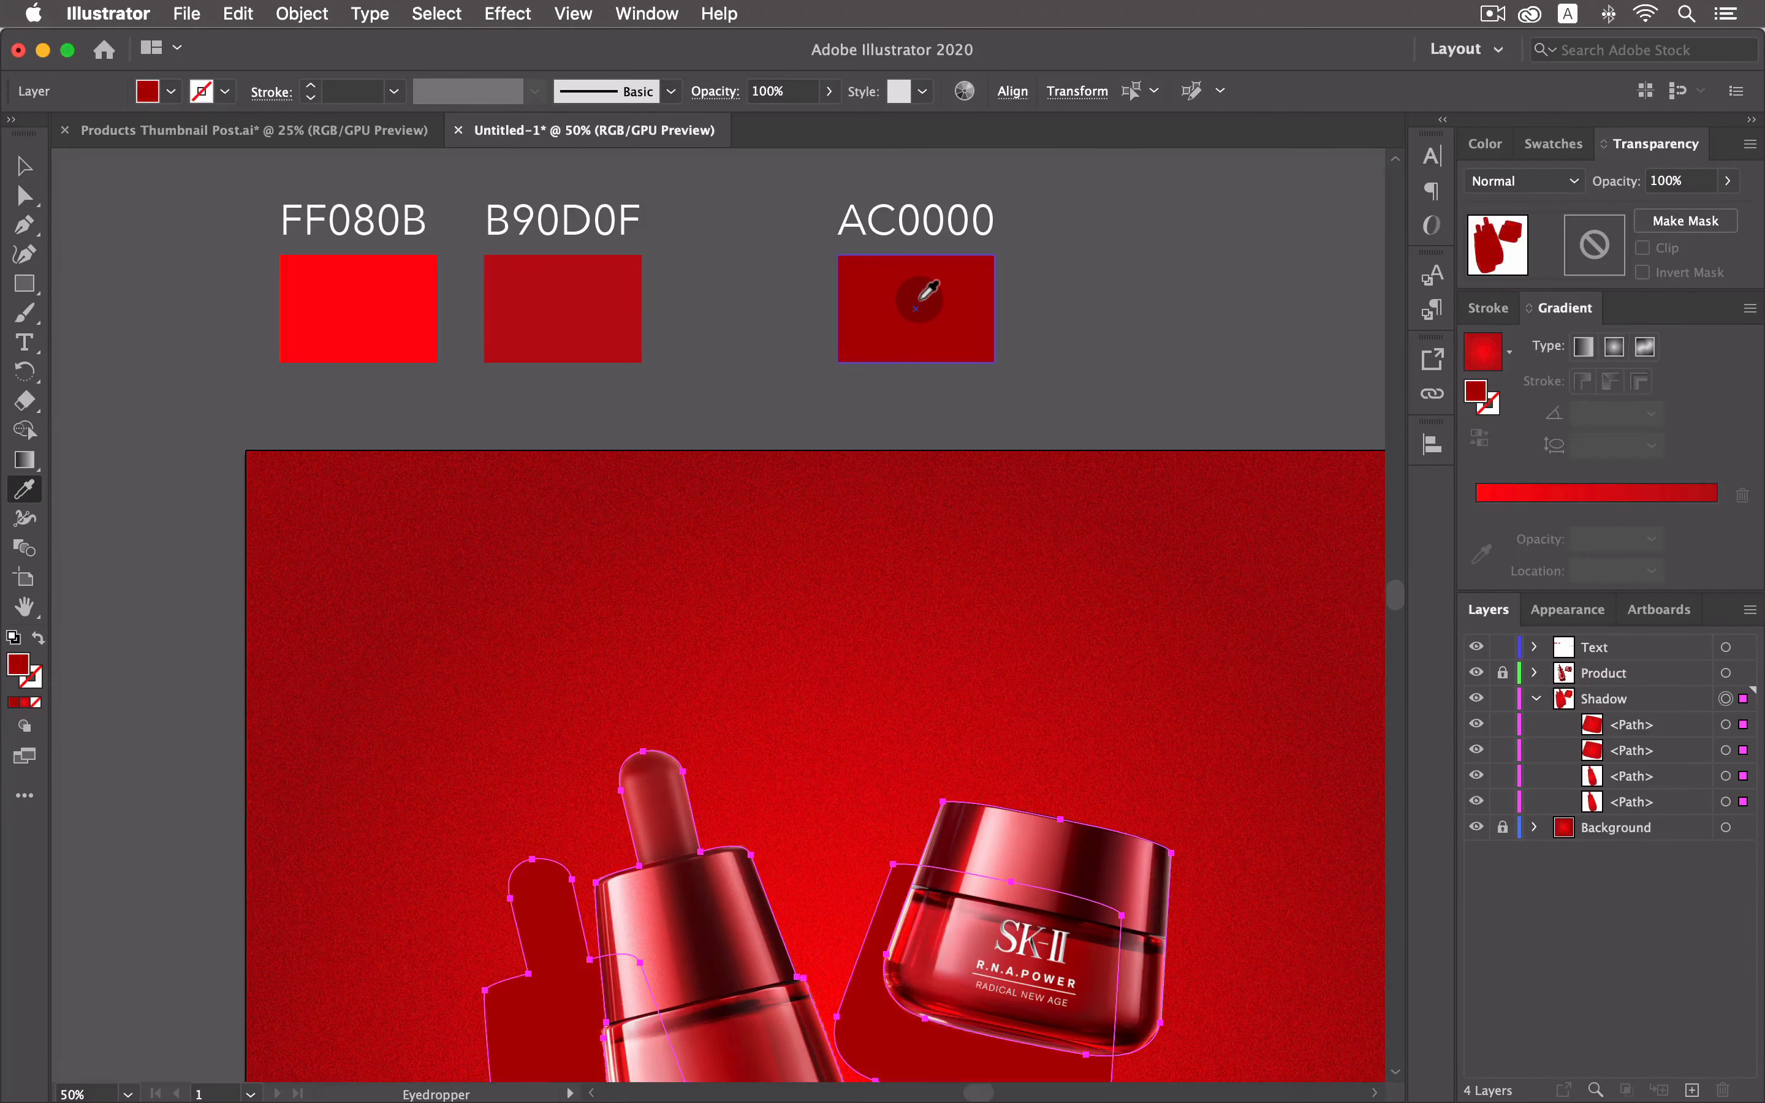
pyautogui.click(42, 164)
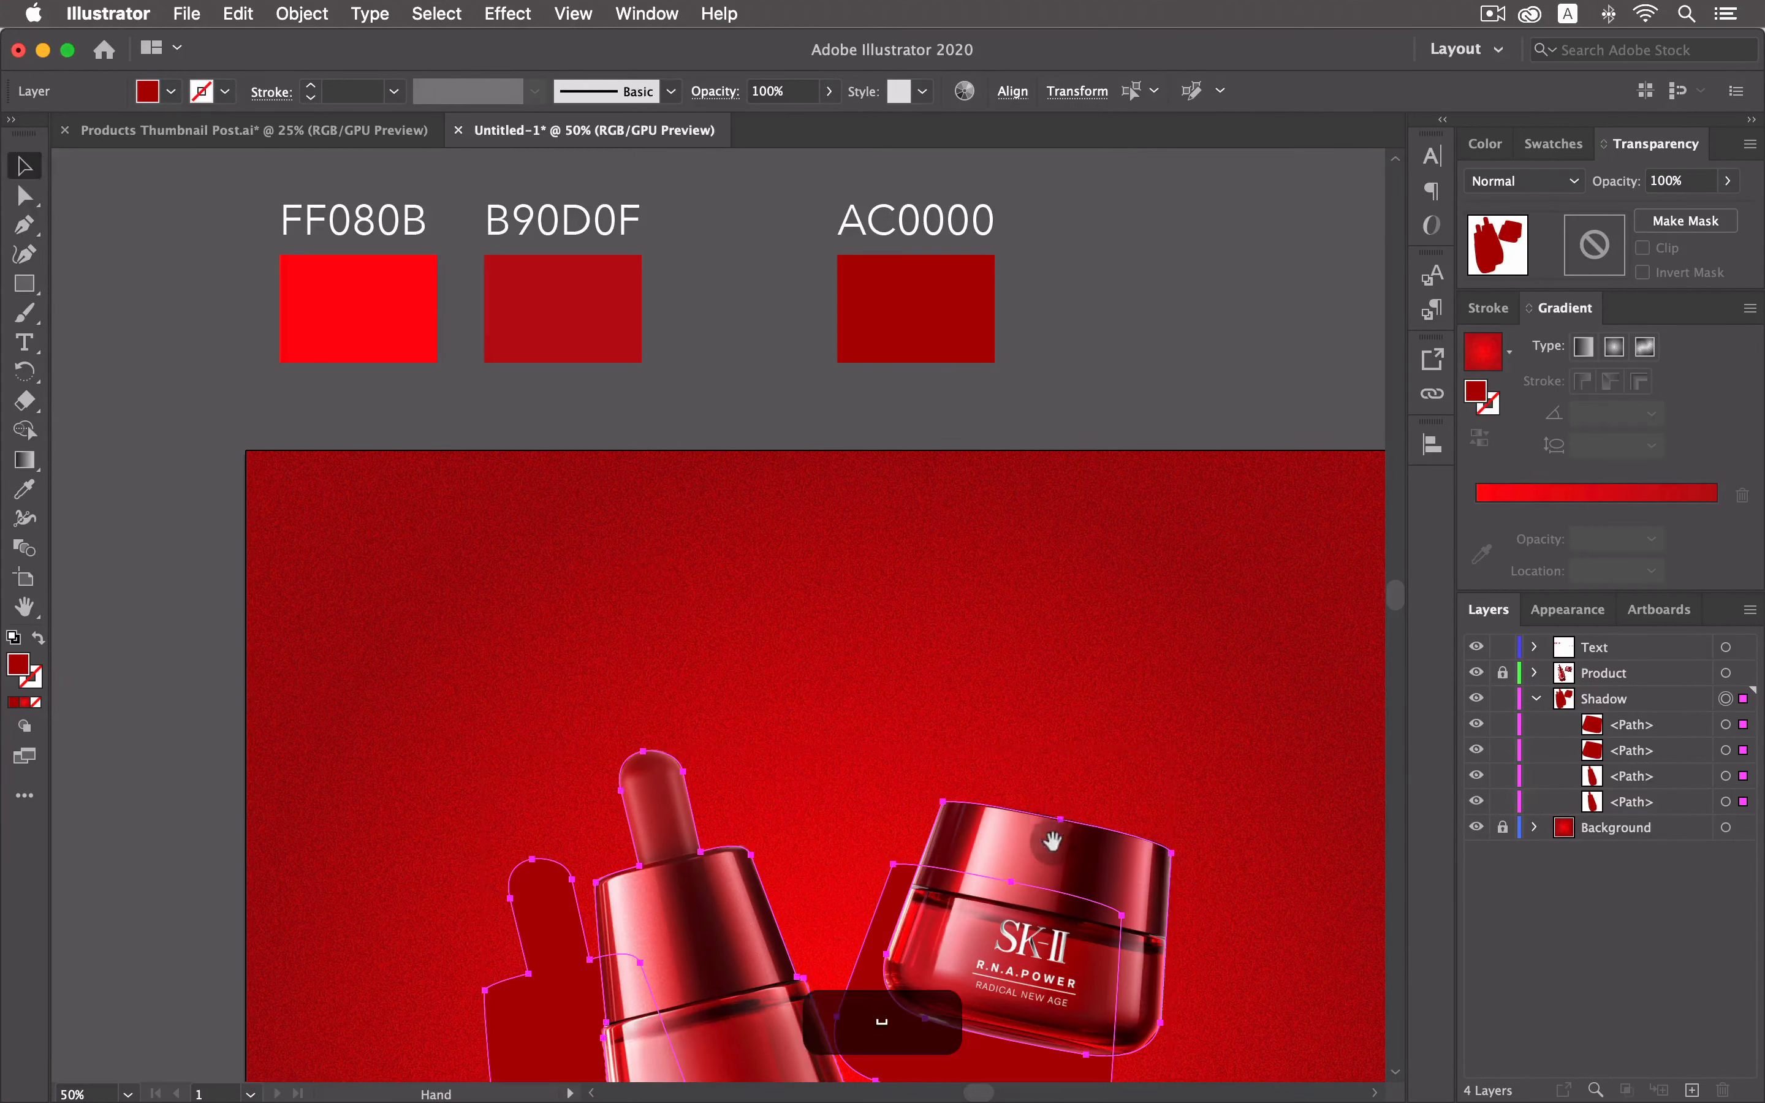
pyautogui.scroll(-10, 1086, 456)
pyautogui.click(1159, 730)
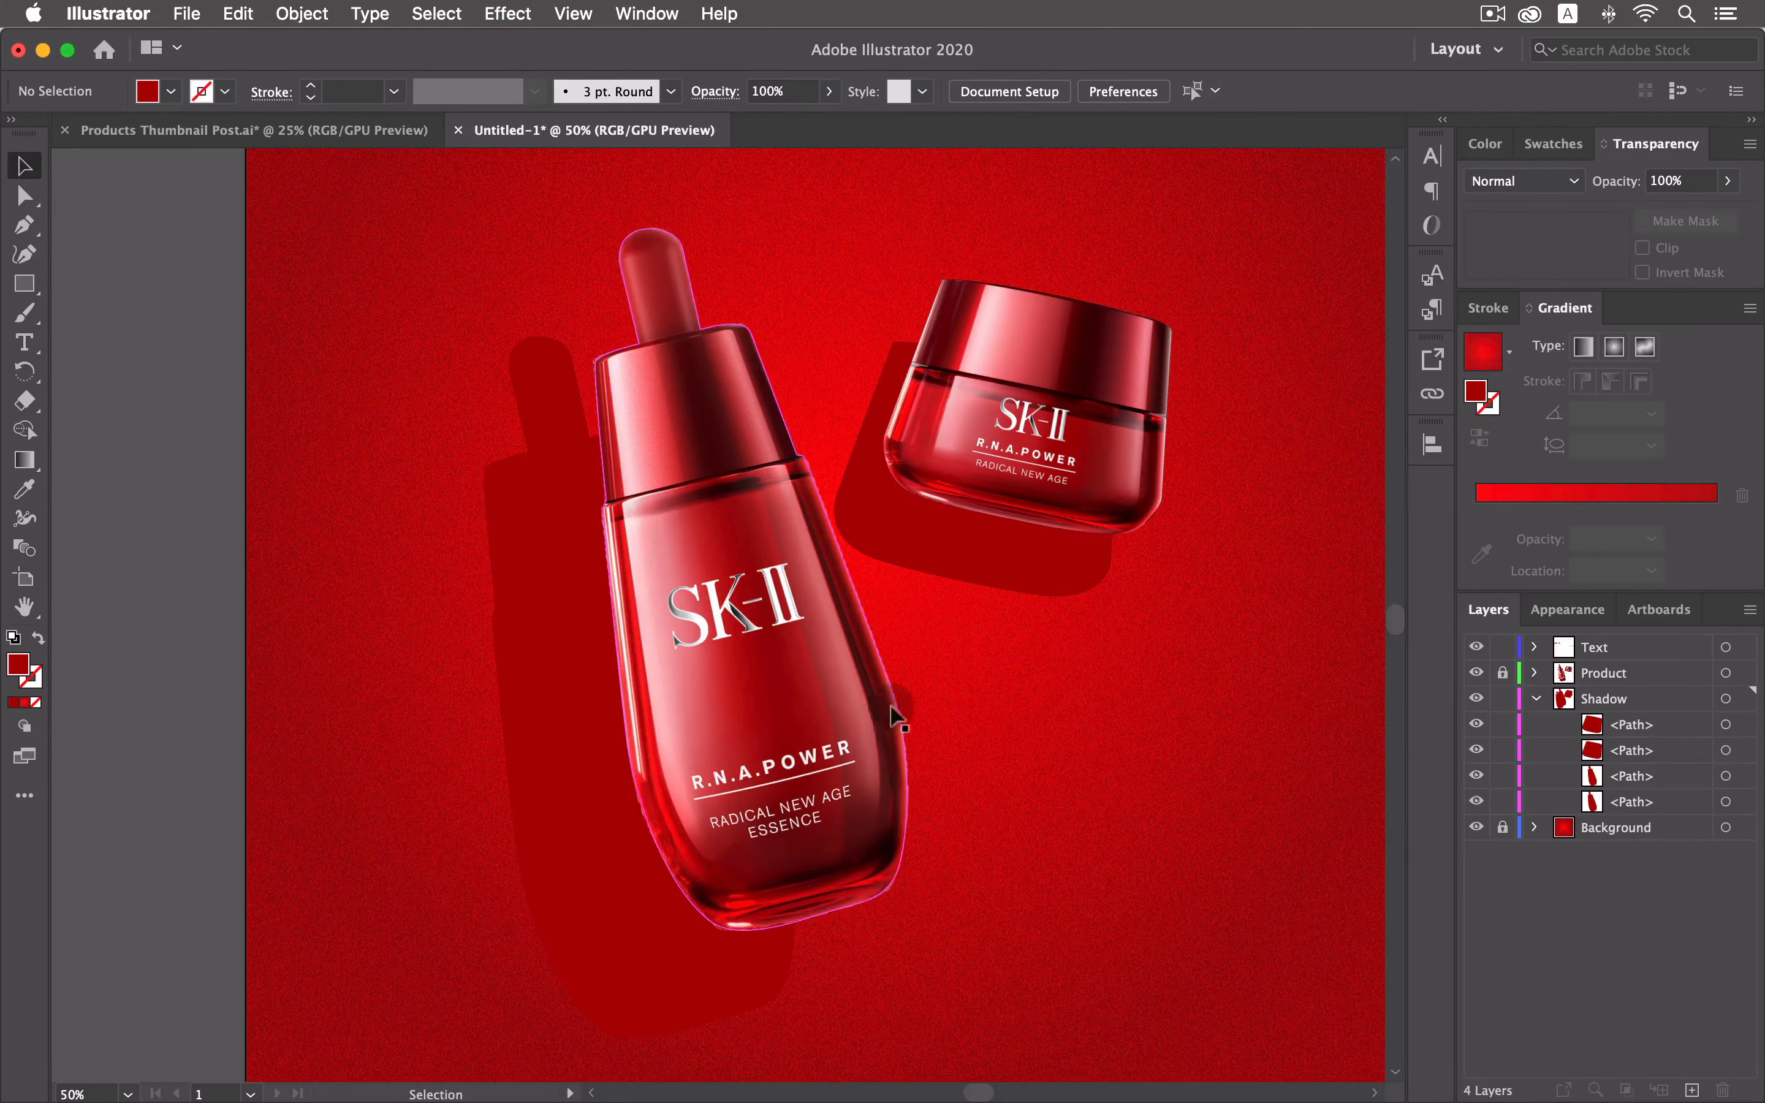
# Select both bottle shadow paths and blend them together with the Blend tool.
pyautogui.click(583, 877)
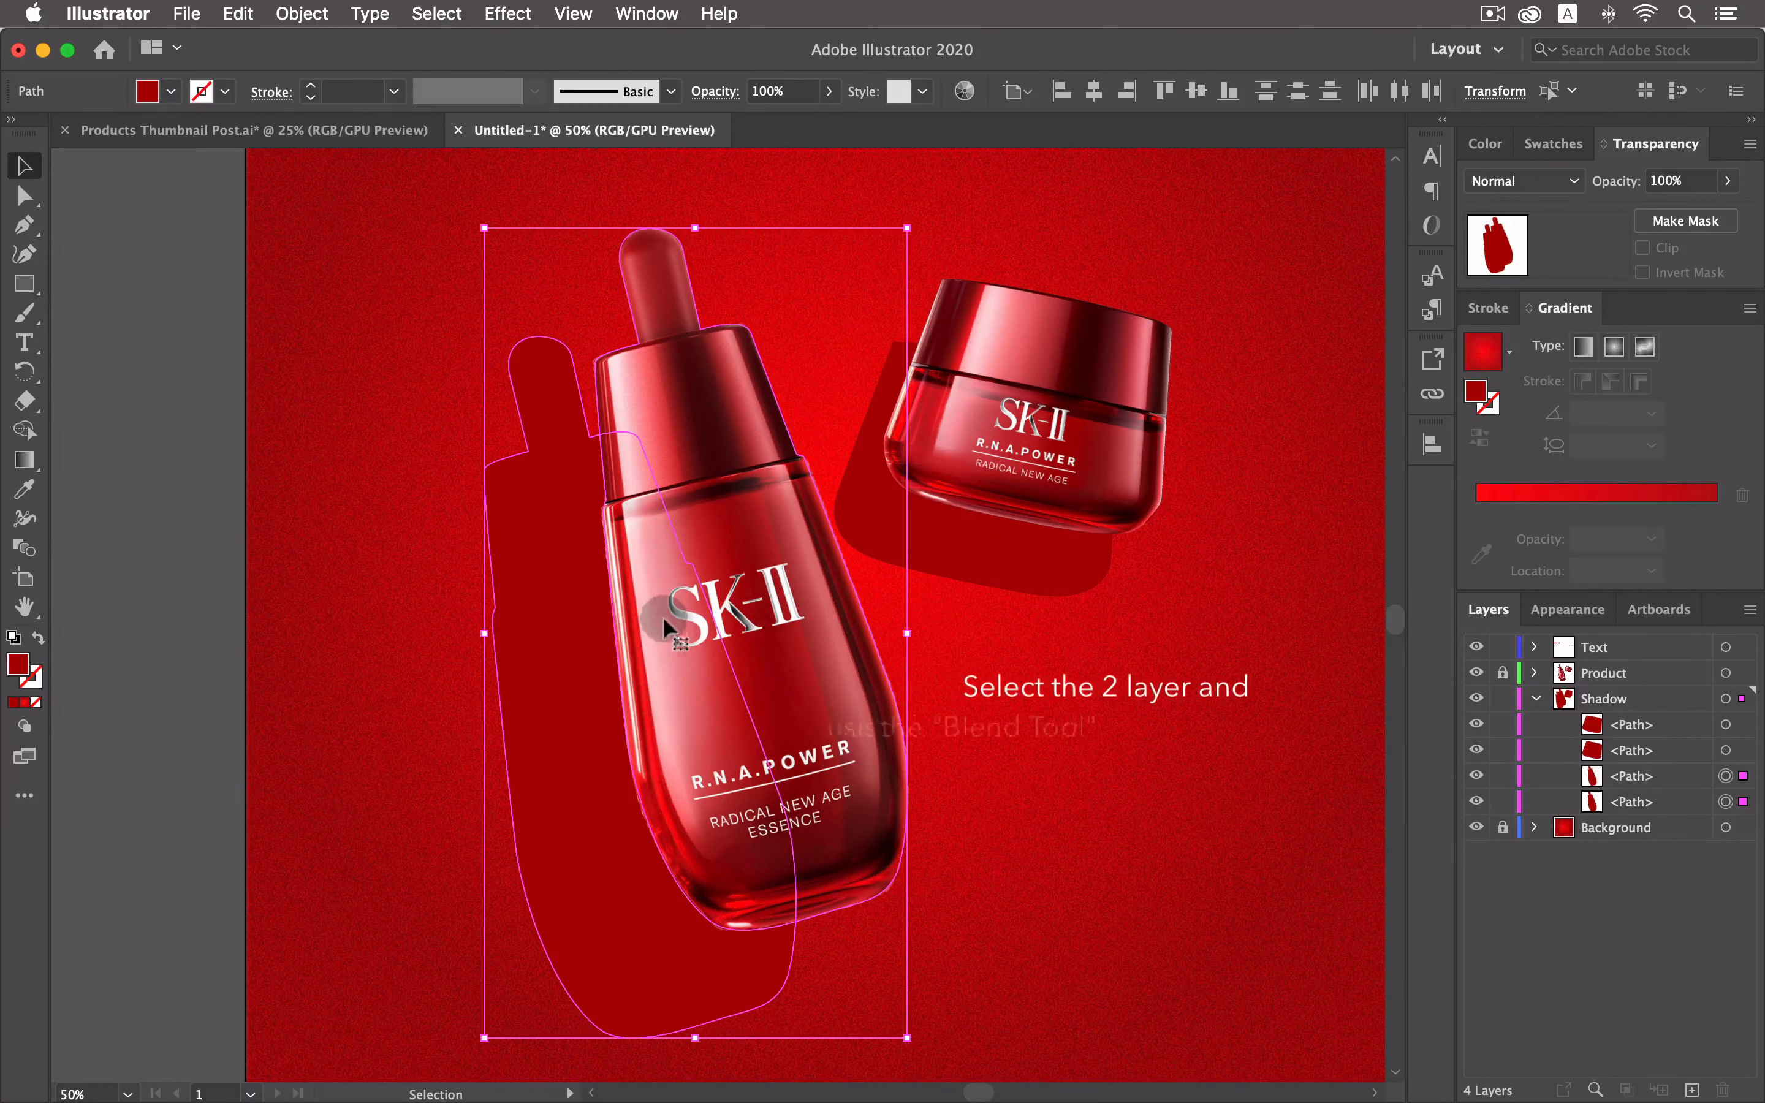
pyautogui.click(565, 604)
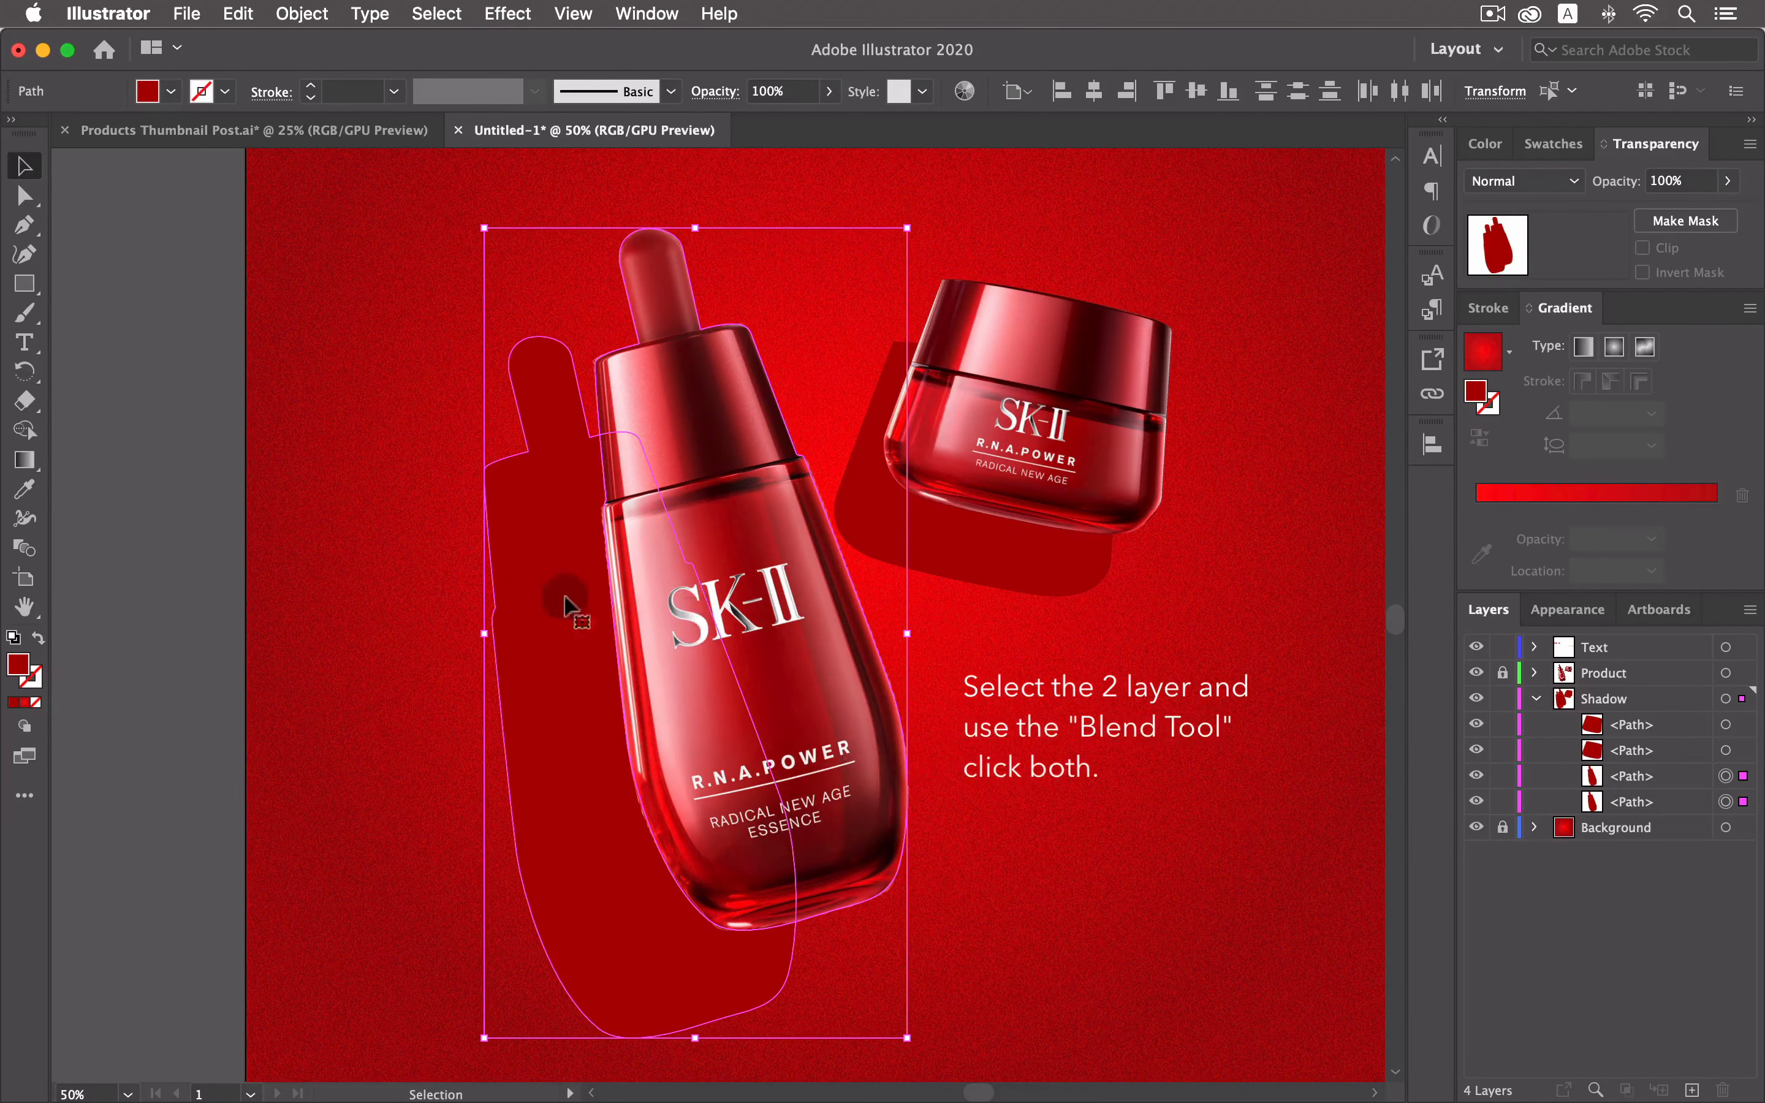
pyautogui.click(24, 548)
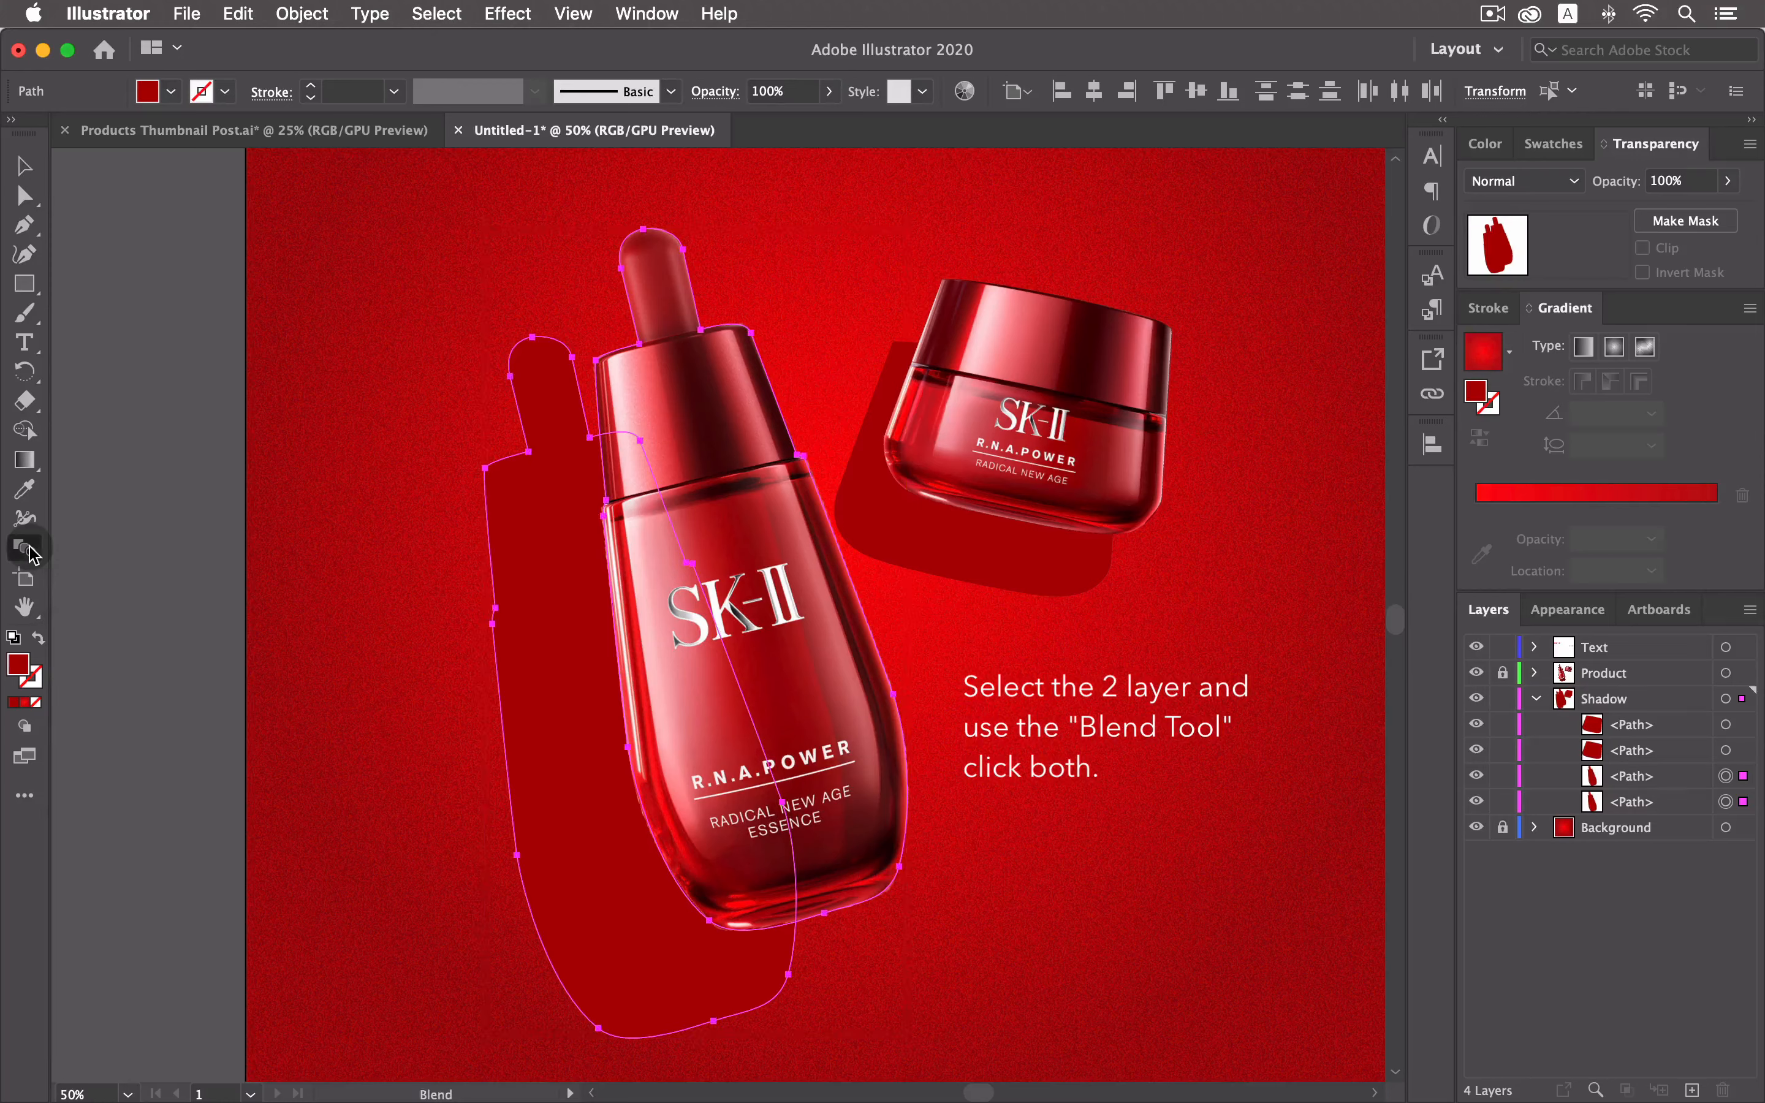
pyautogui.click(682, 357)
pyautogui.click(536, 547)
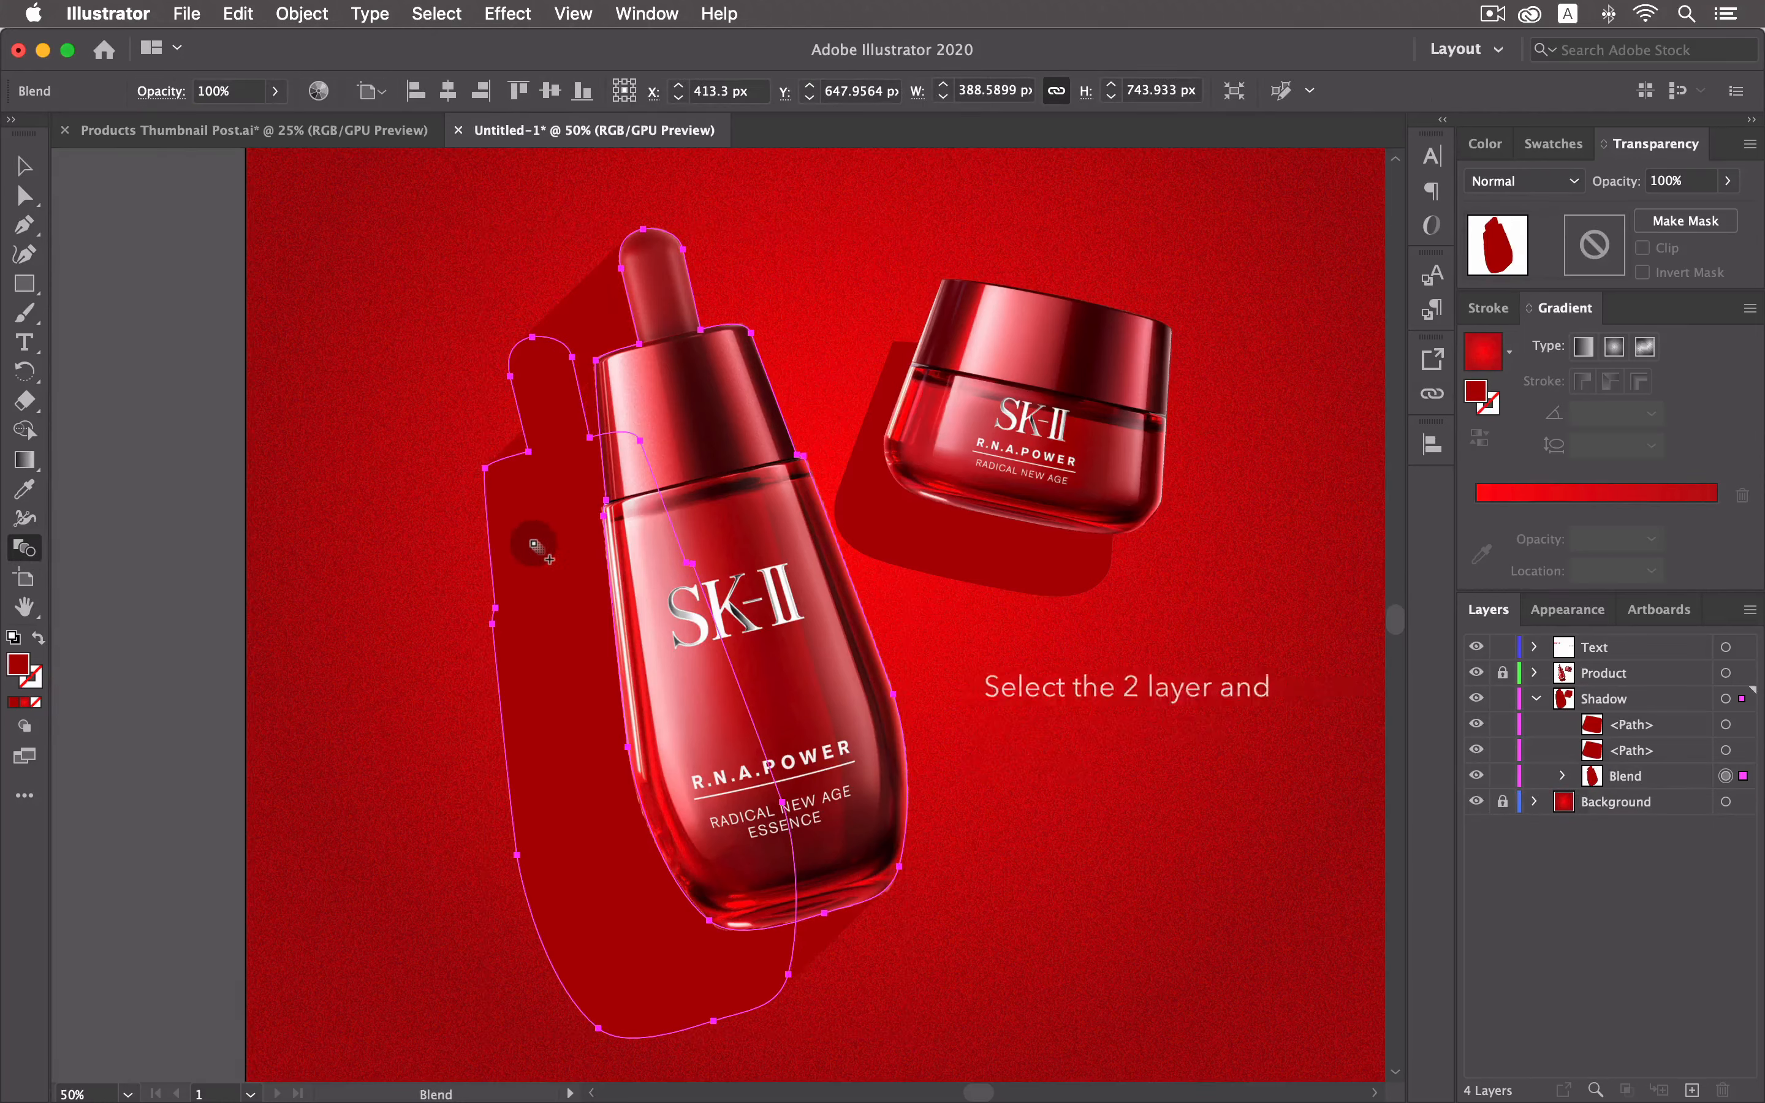
# Set the bottle shadow blend's spacing to Specified Steps with a value of 100.
pyautogui.doubleClick(24, 549)
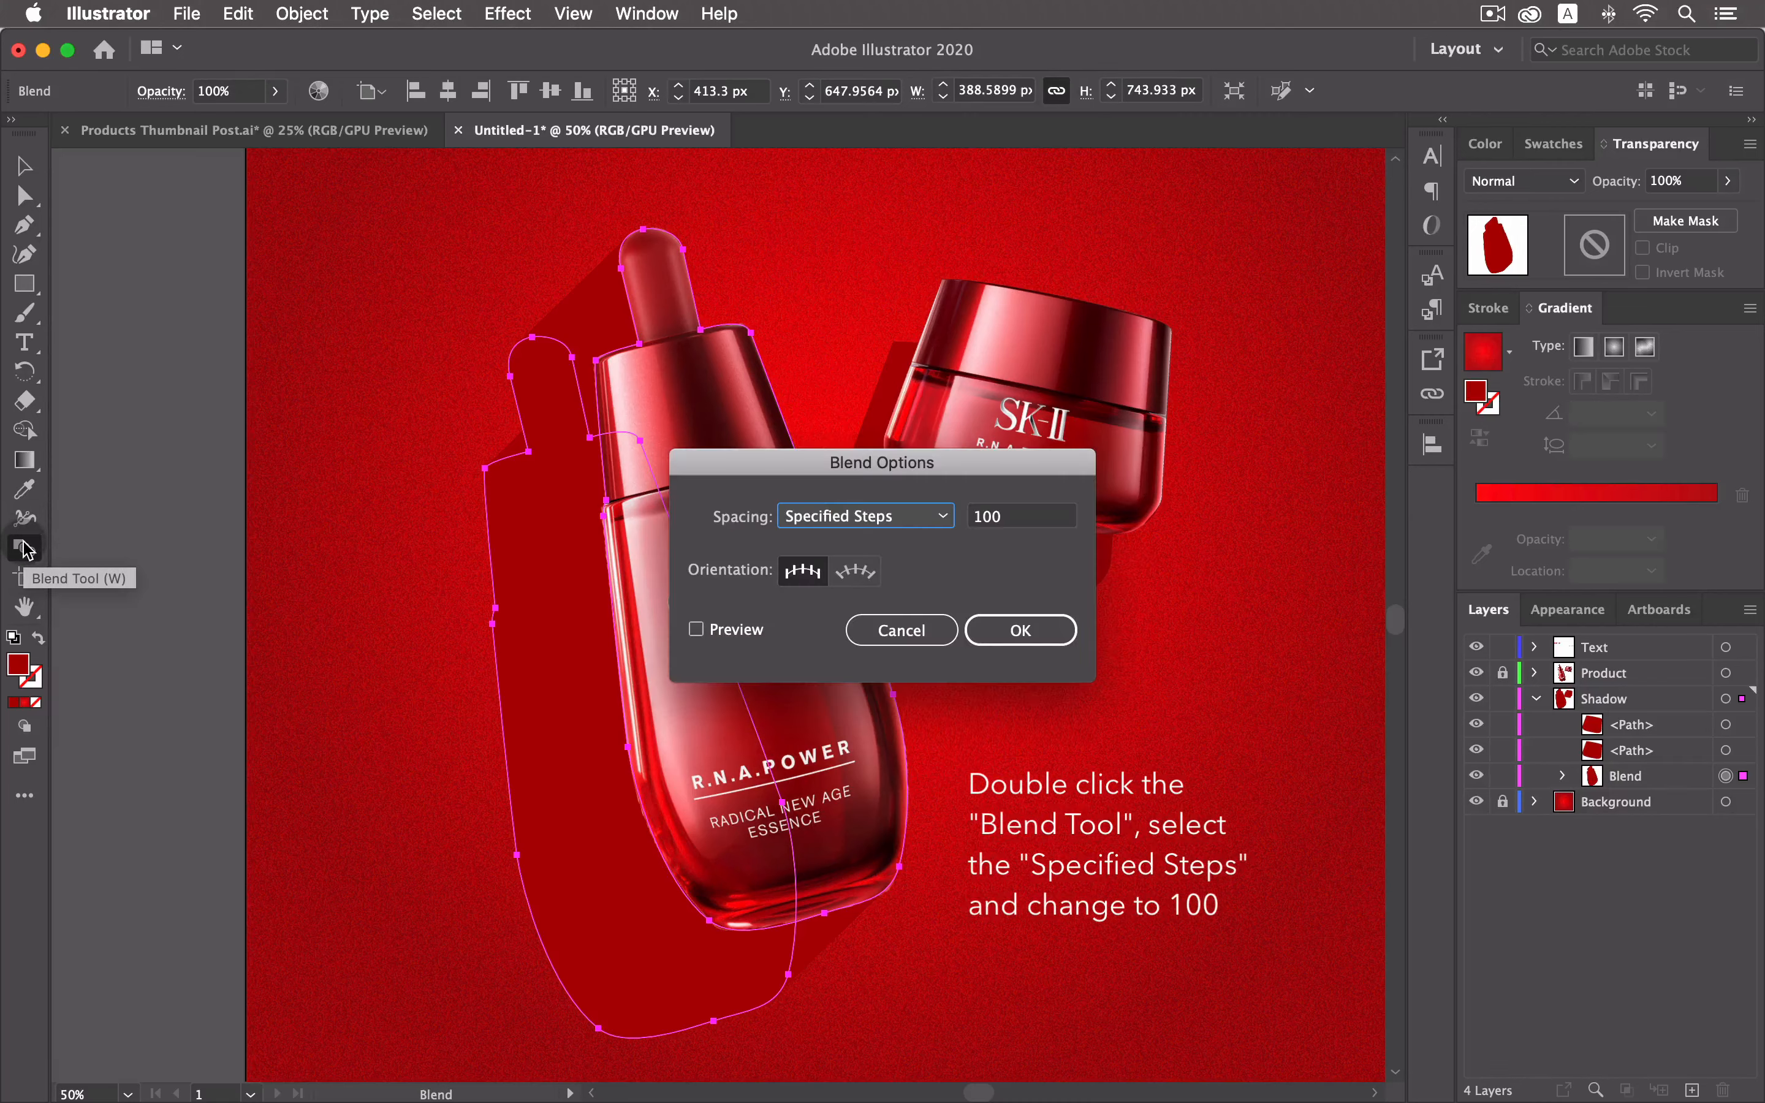
pyautogui.click(804, 516)
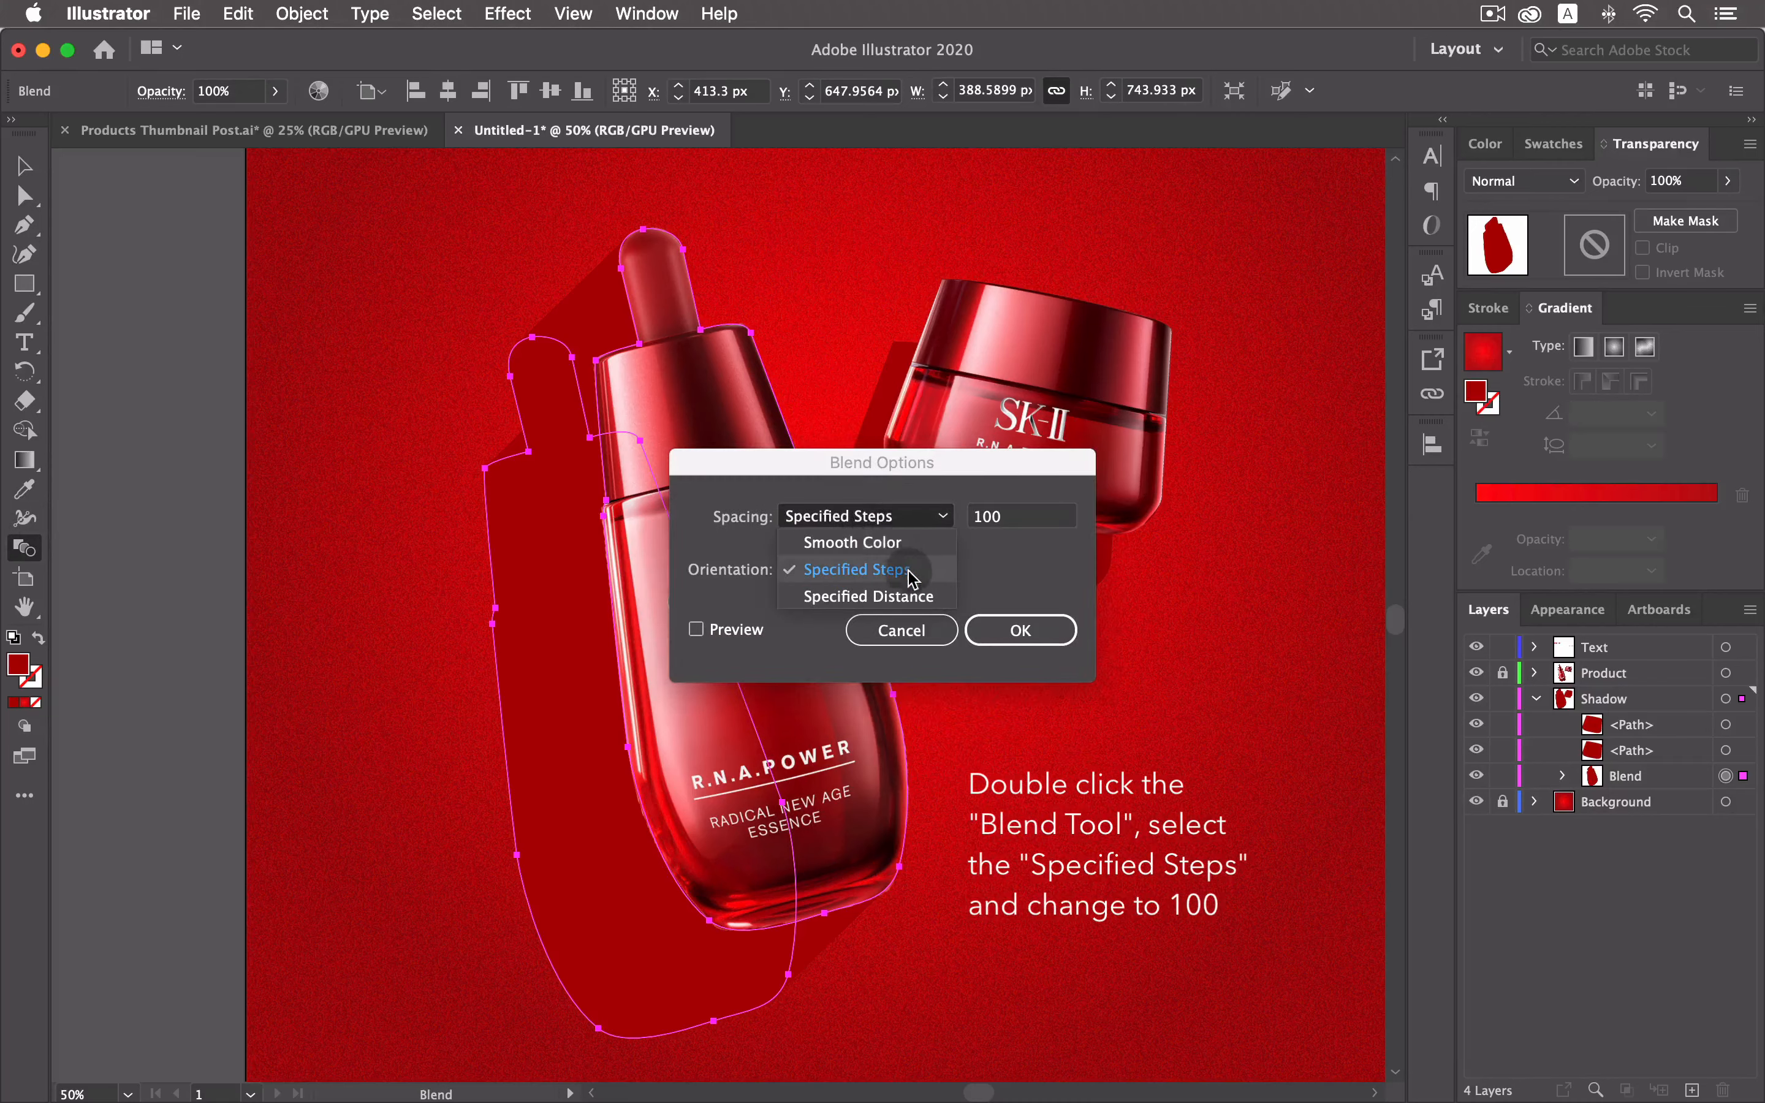
pyautogui.click(940, 577)
pyautogui.click(1048, 527)
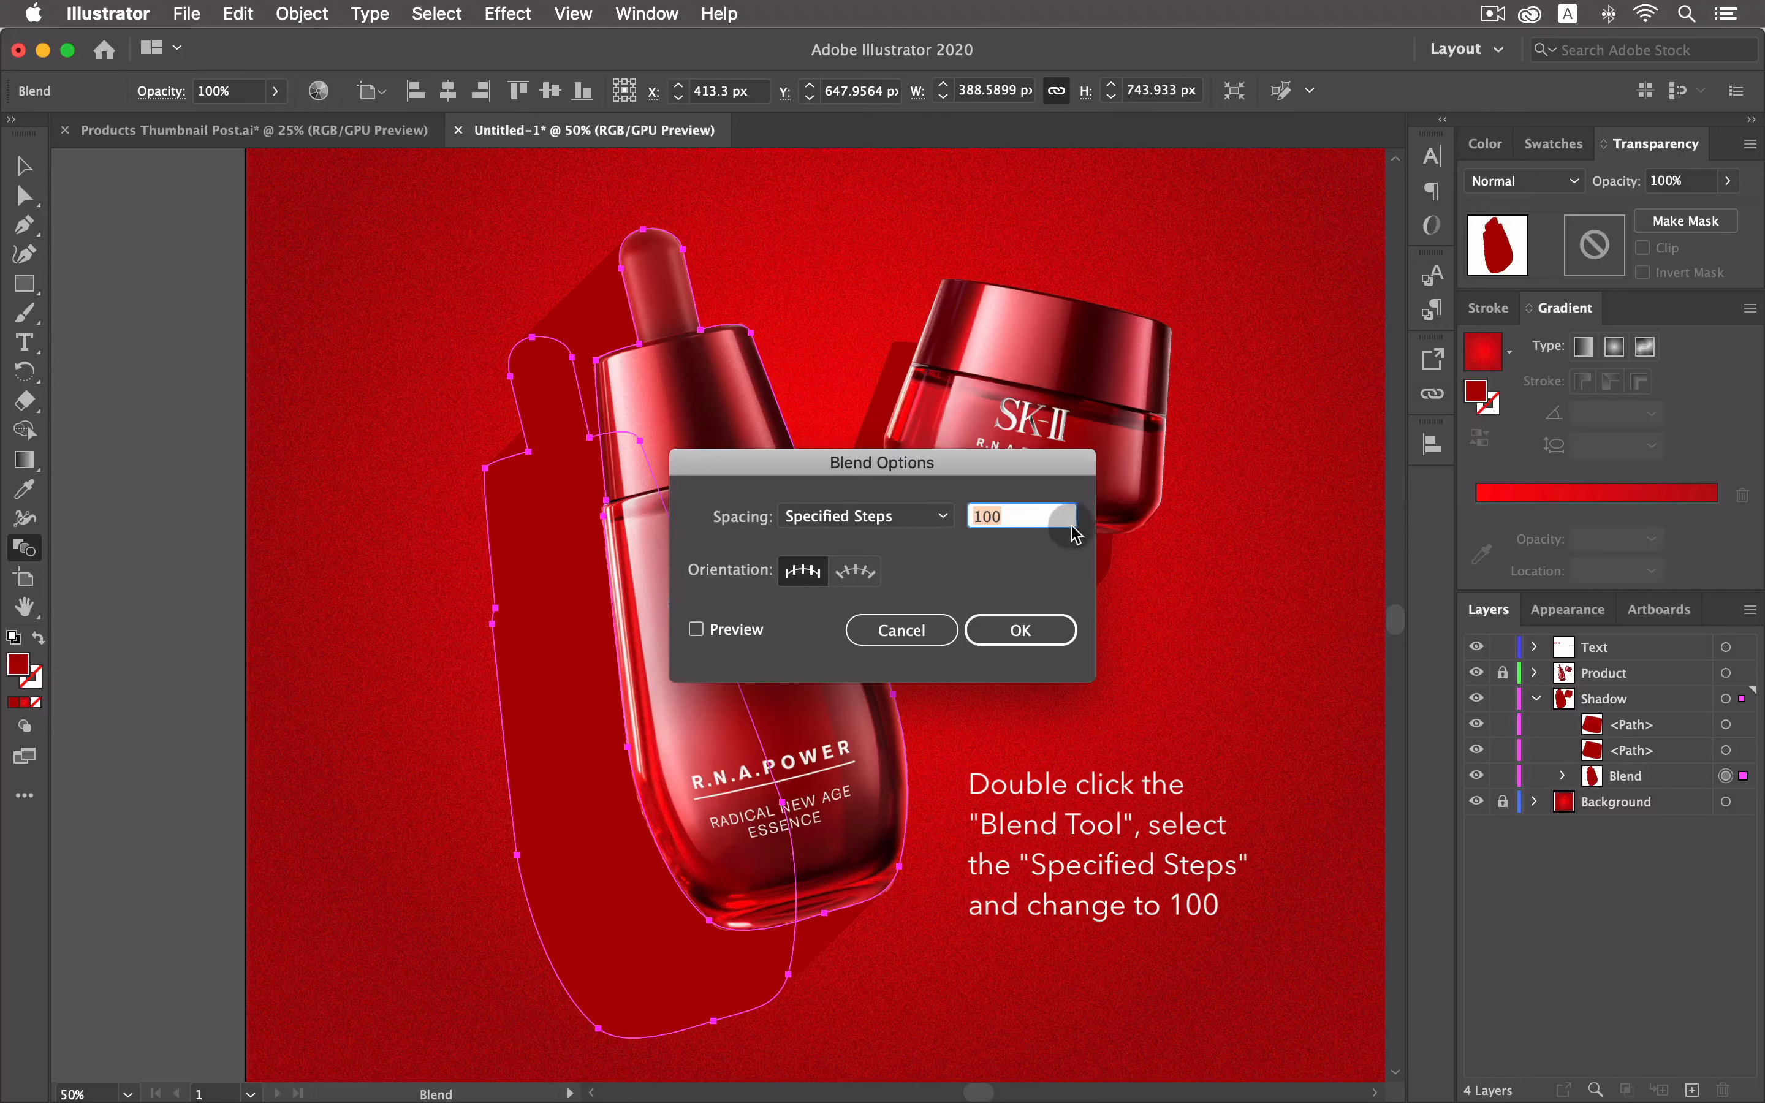
pyautogui.moveTo(1034, 521); pyautogui.dragTo(968, 517)
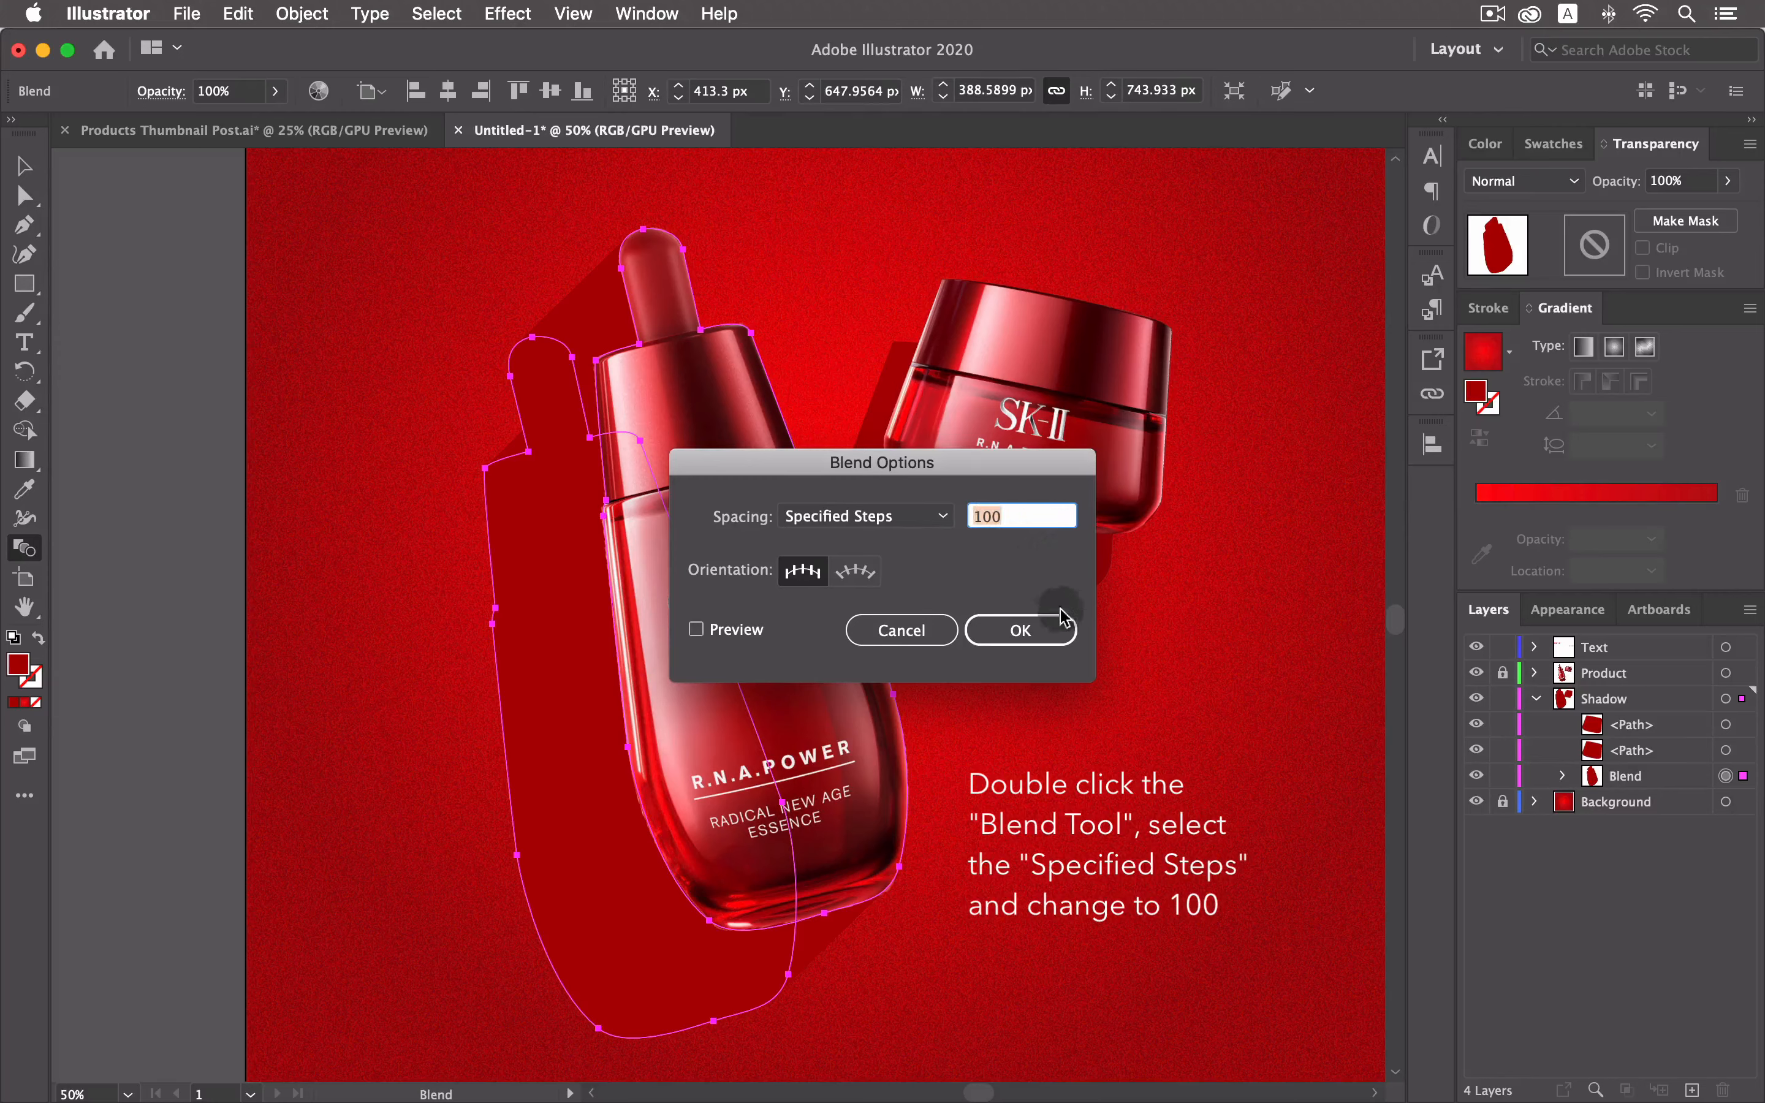
pyautogui.click(1054, 633)
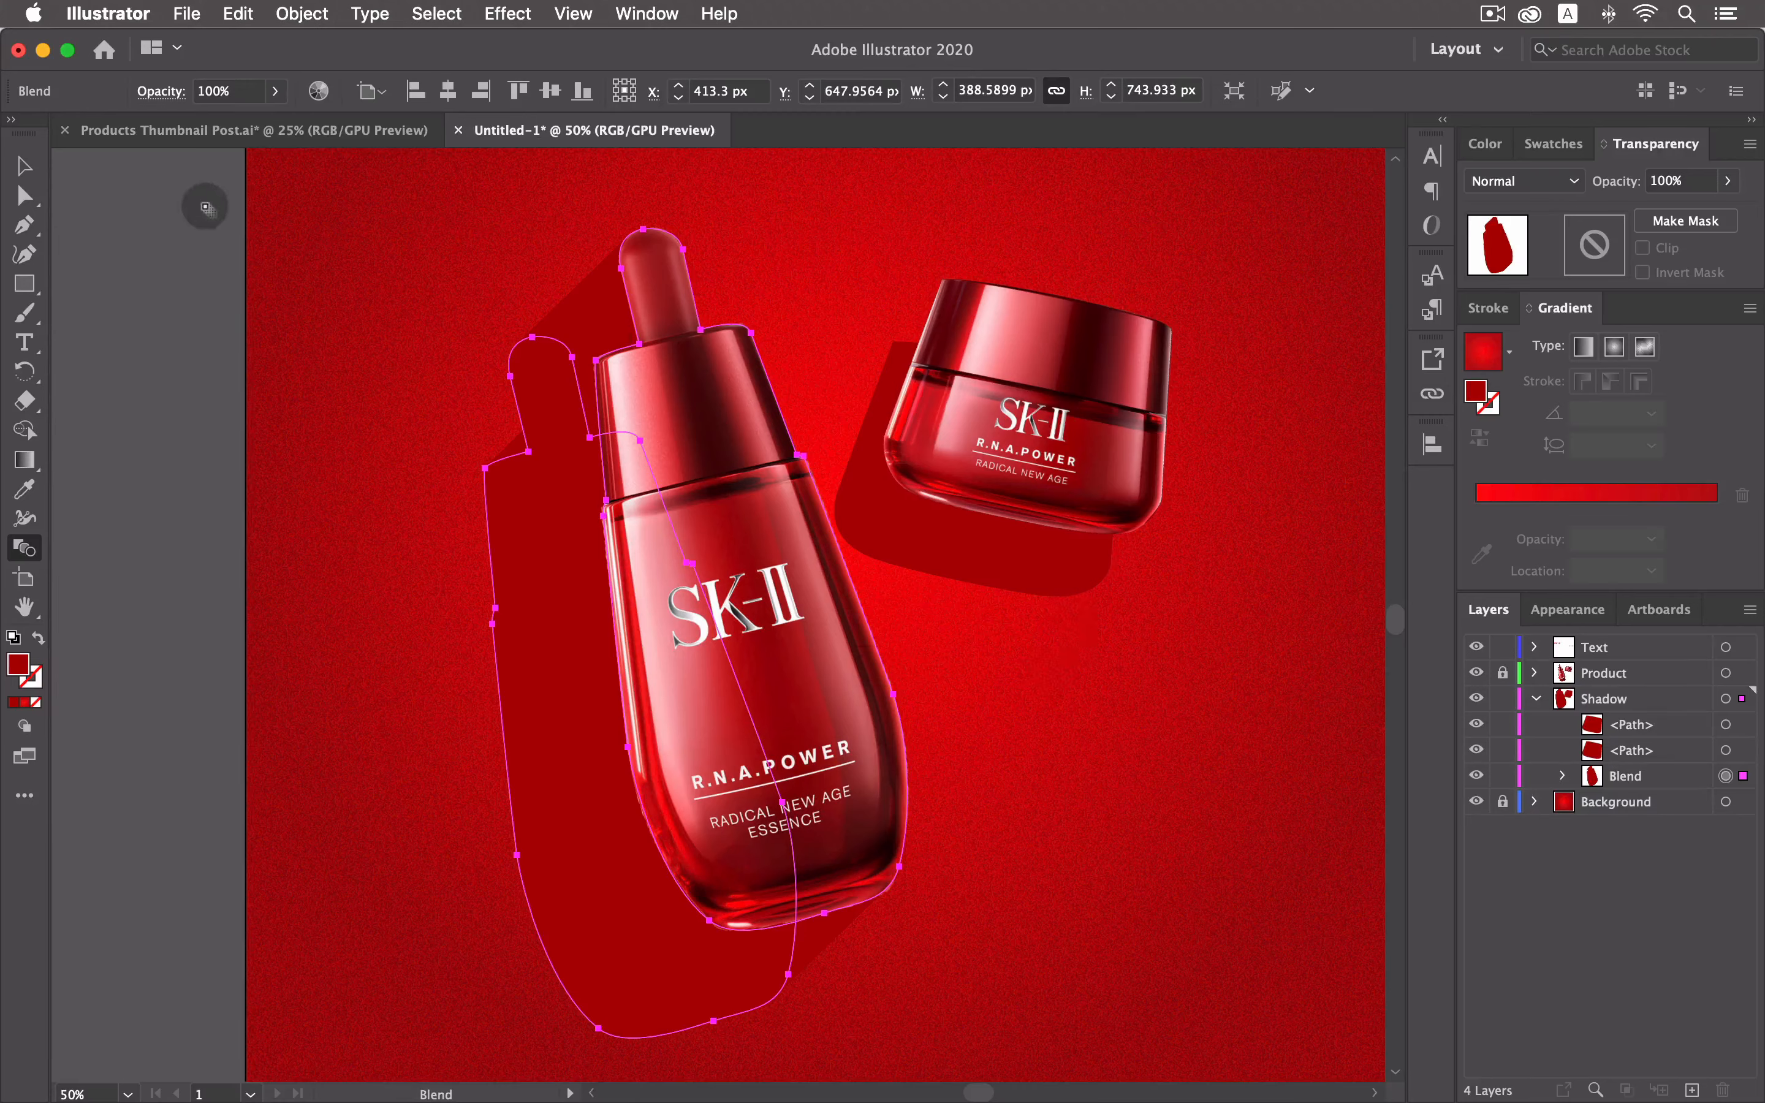
# Select both jar shadow paths and blend them together with the Blend tool.
pyautogui.click(24, 166)
pyautogui.moveTo(1043, 561); pyautogui.dragTo(1047, 621)
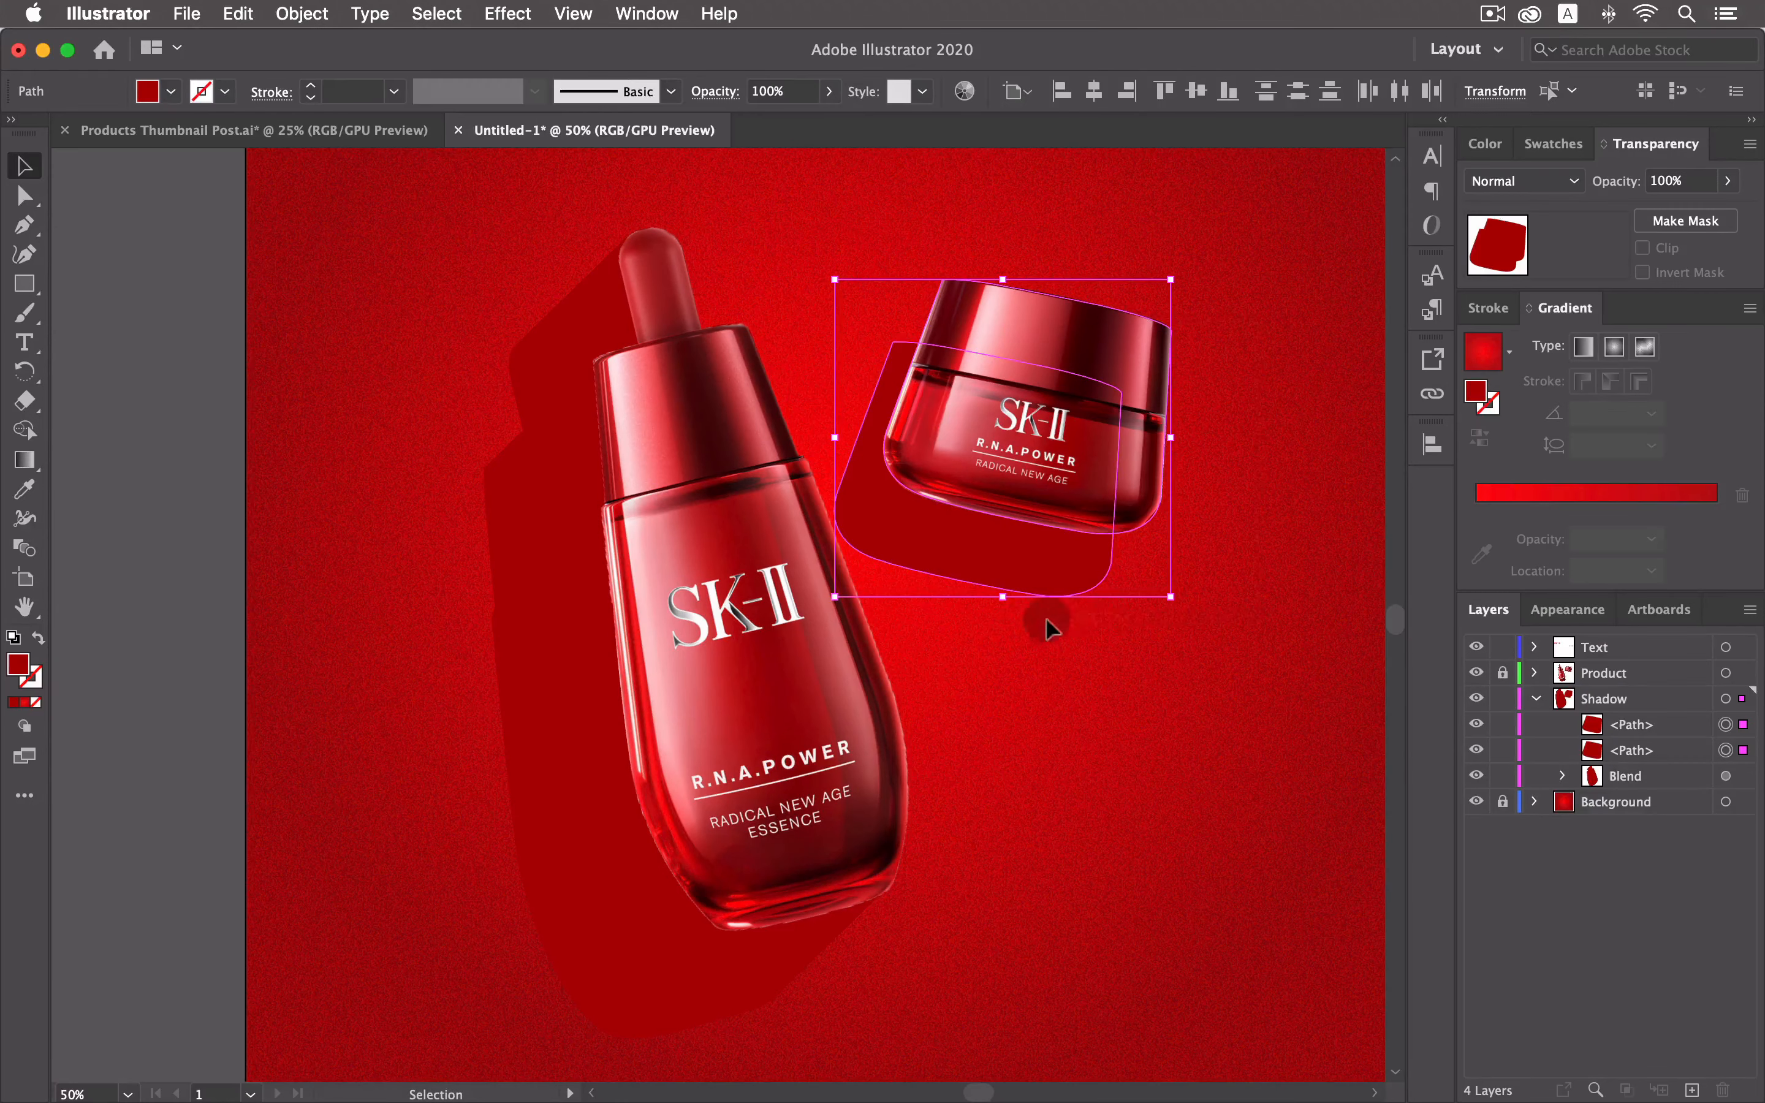
pyautogui.click(31, 550)
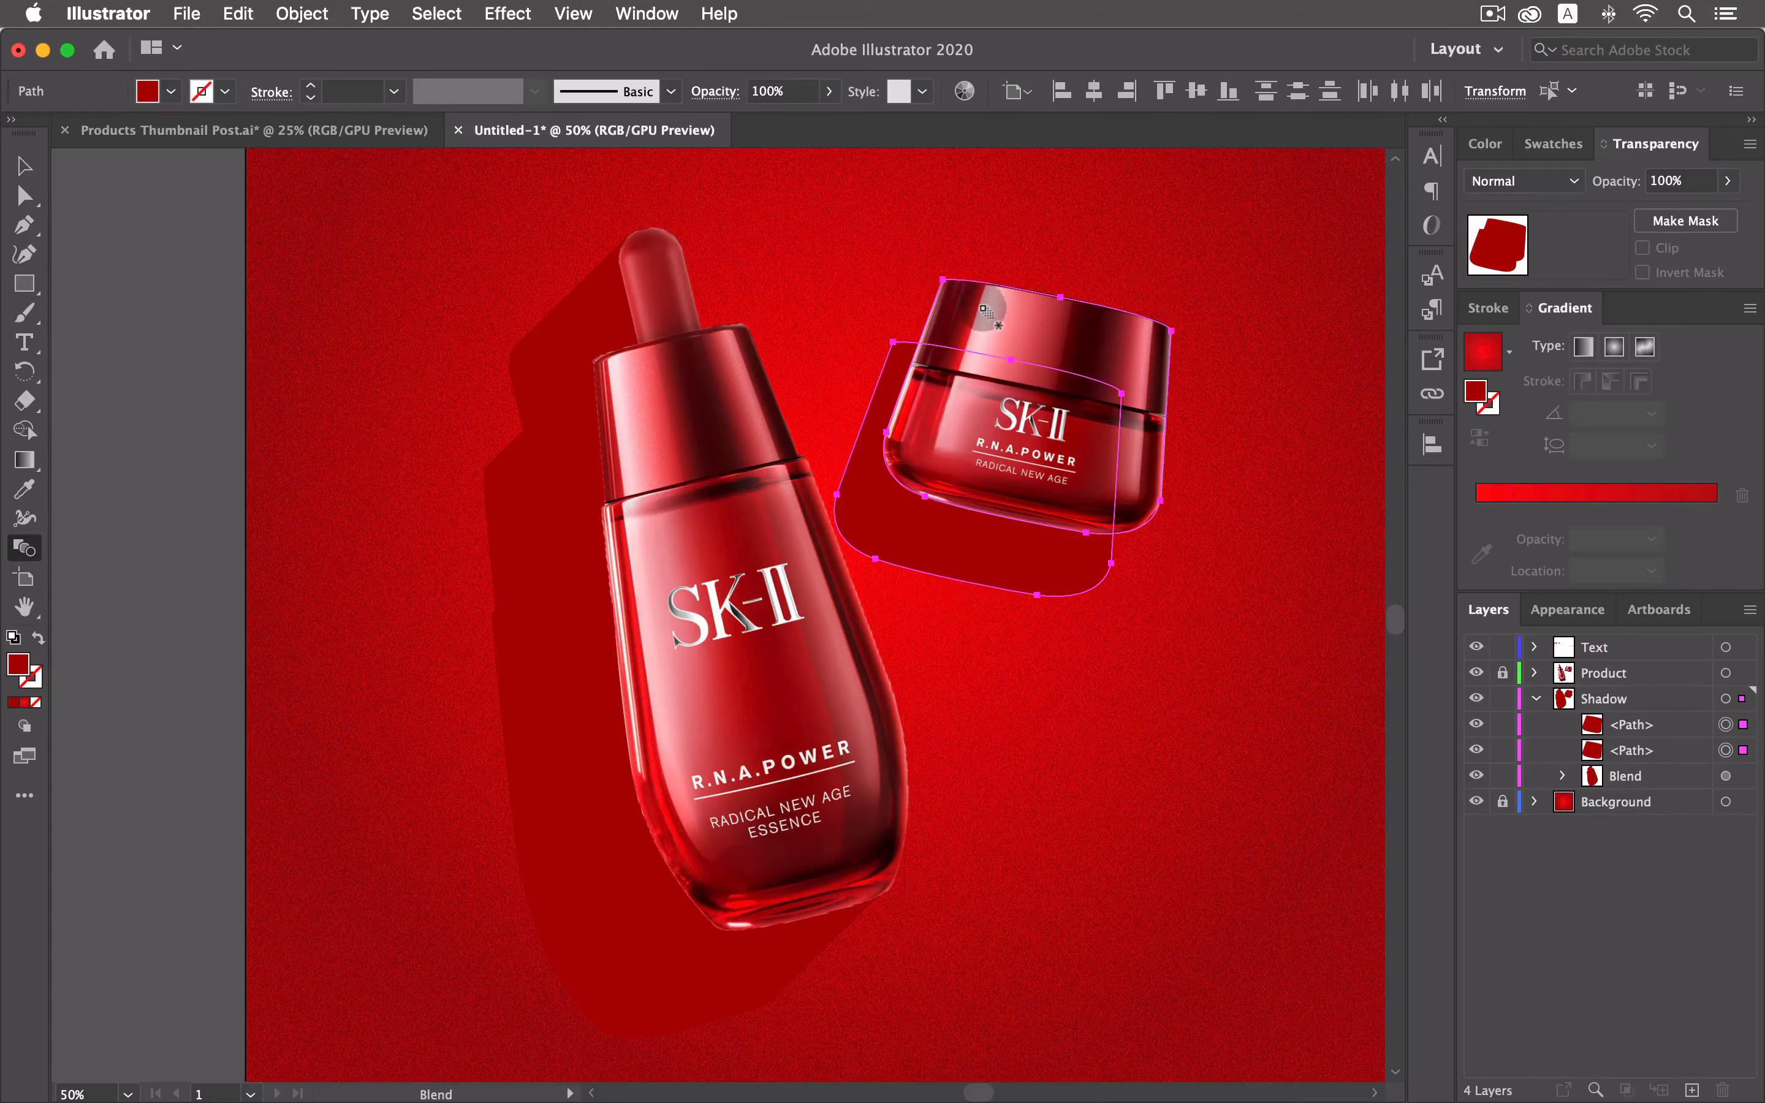
pyautogui.click(860, 506)
pyautogui.click(24, 166)
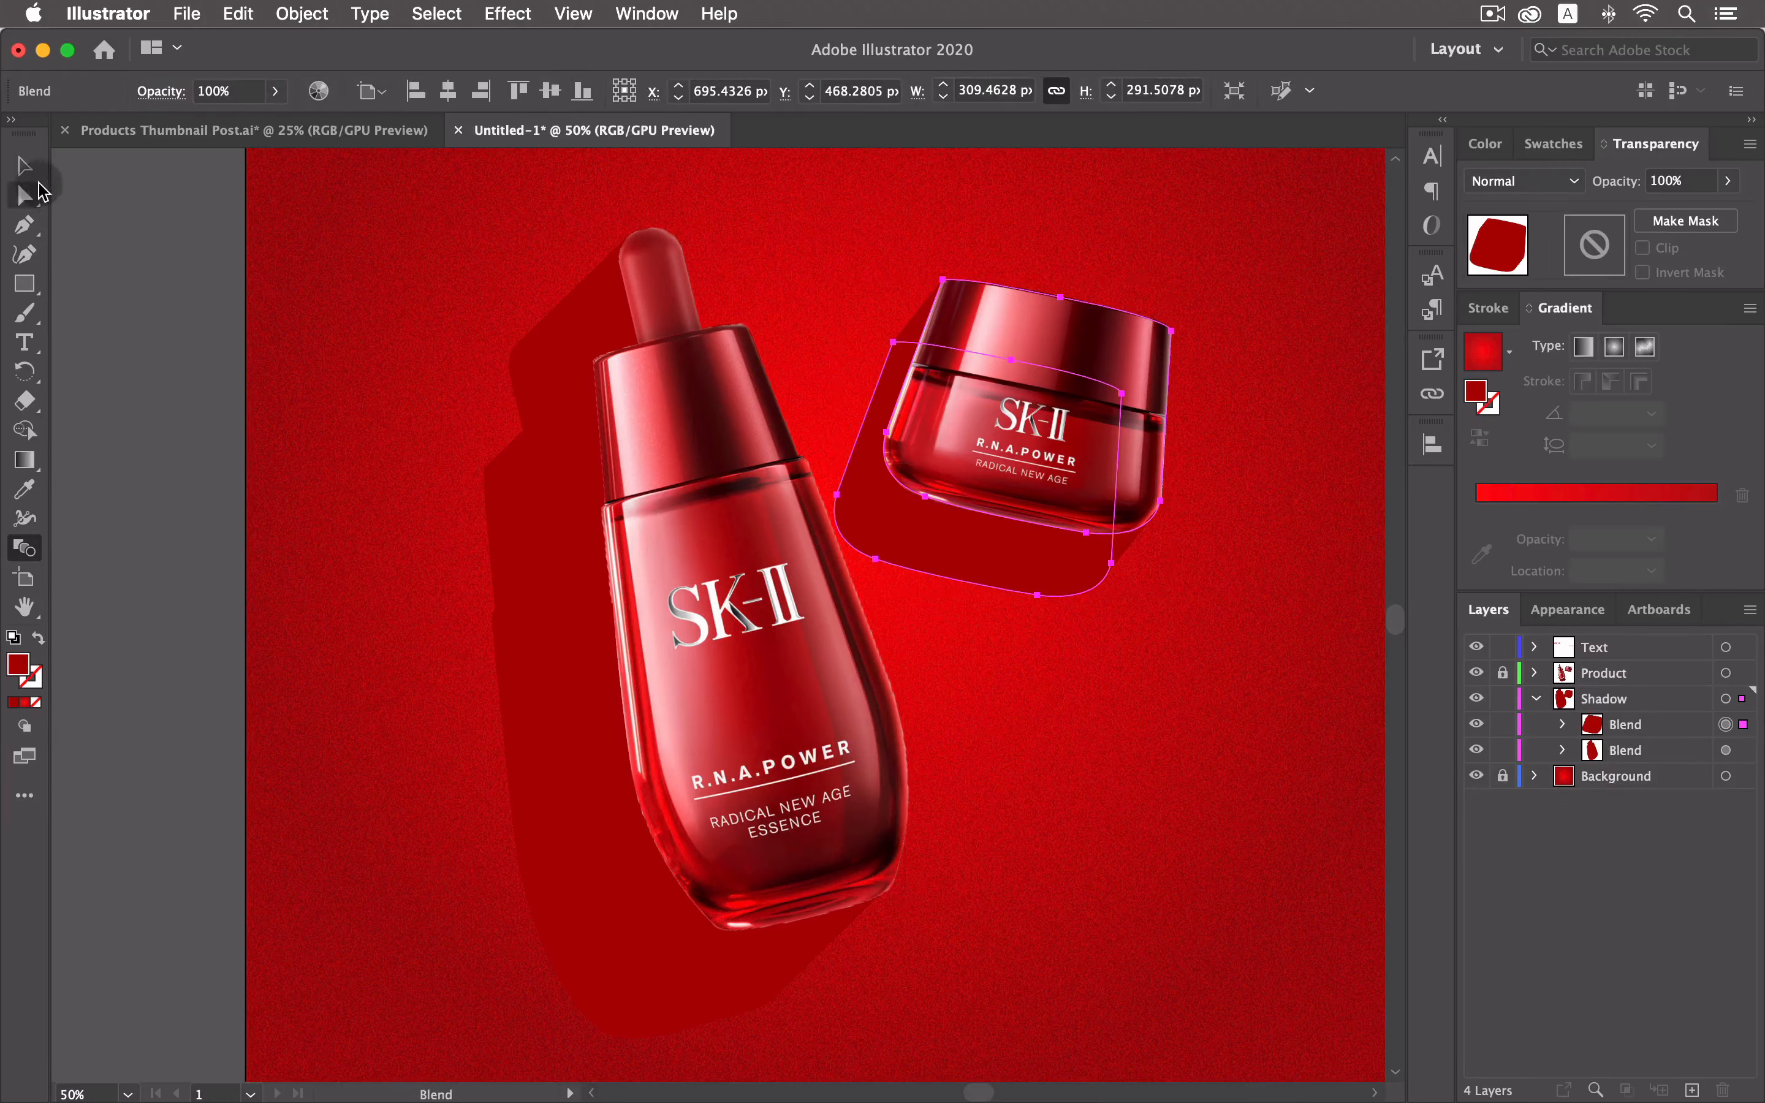
# Select both the bottle and jar shadow blends on the Shadow layer and set their blending mode to Multiply.
pyautogui.click(1301, 805)
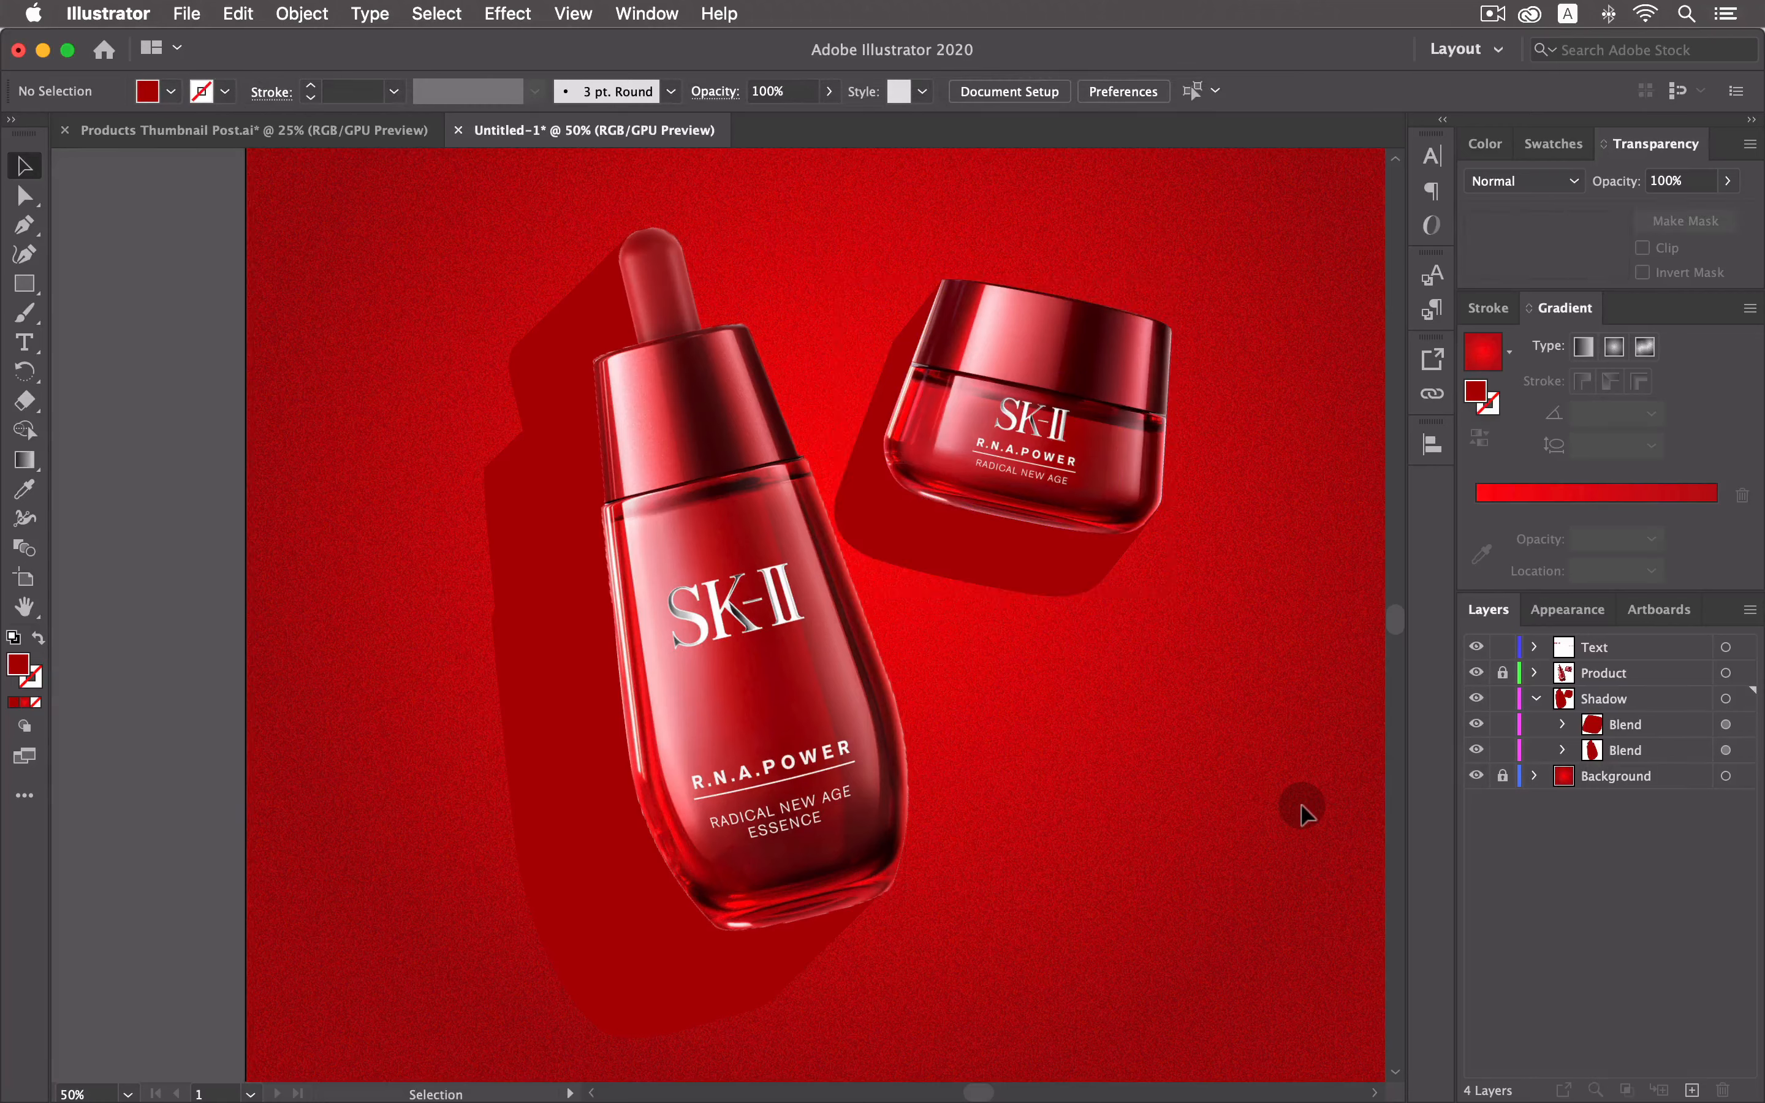
pyautogui.click(809, 772)
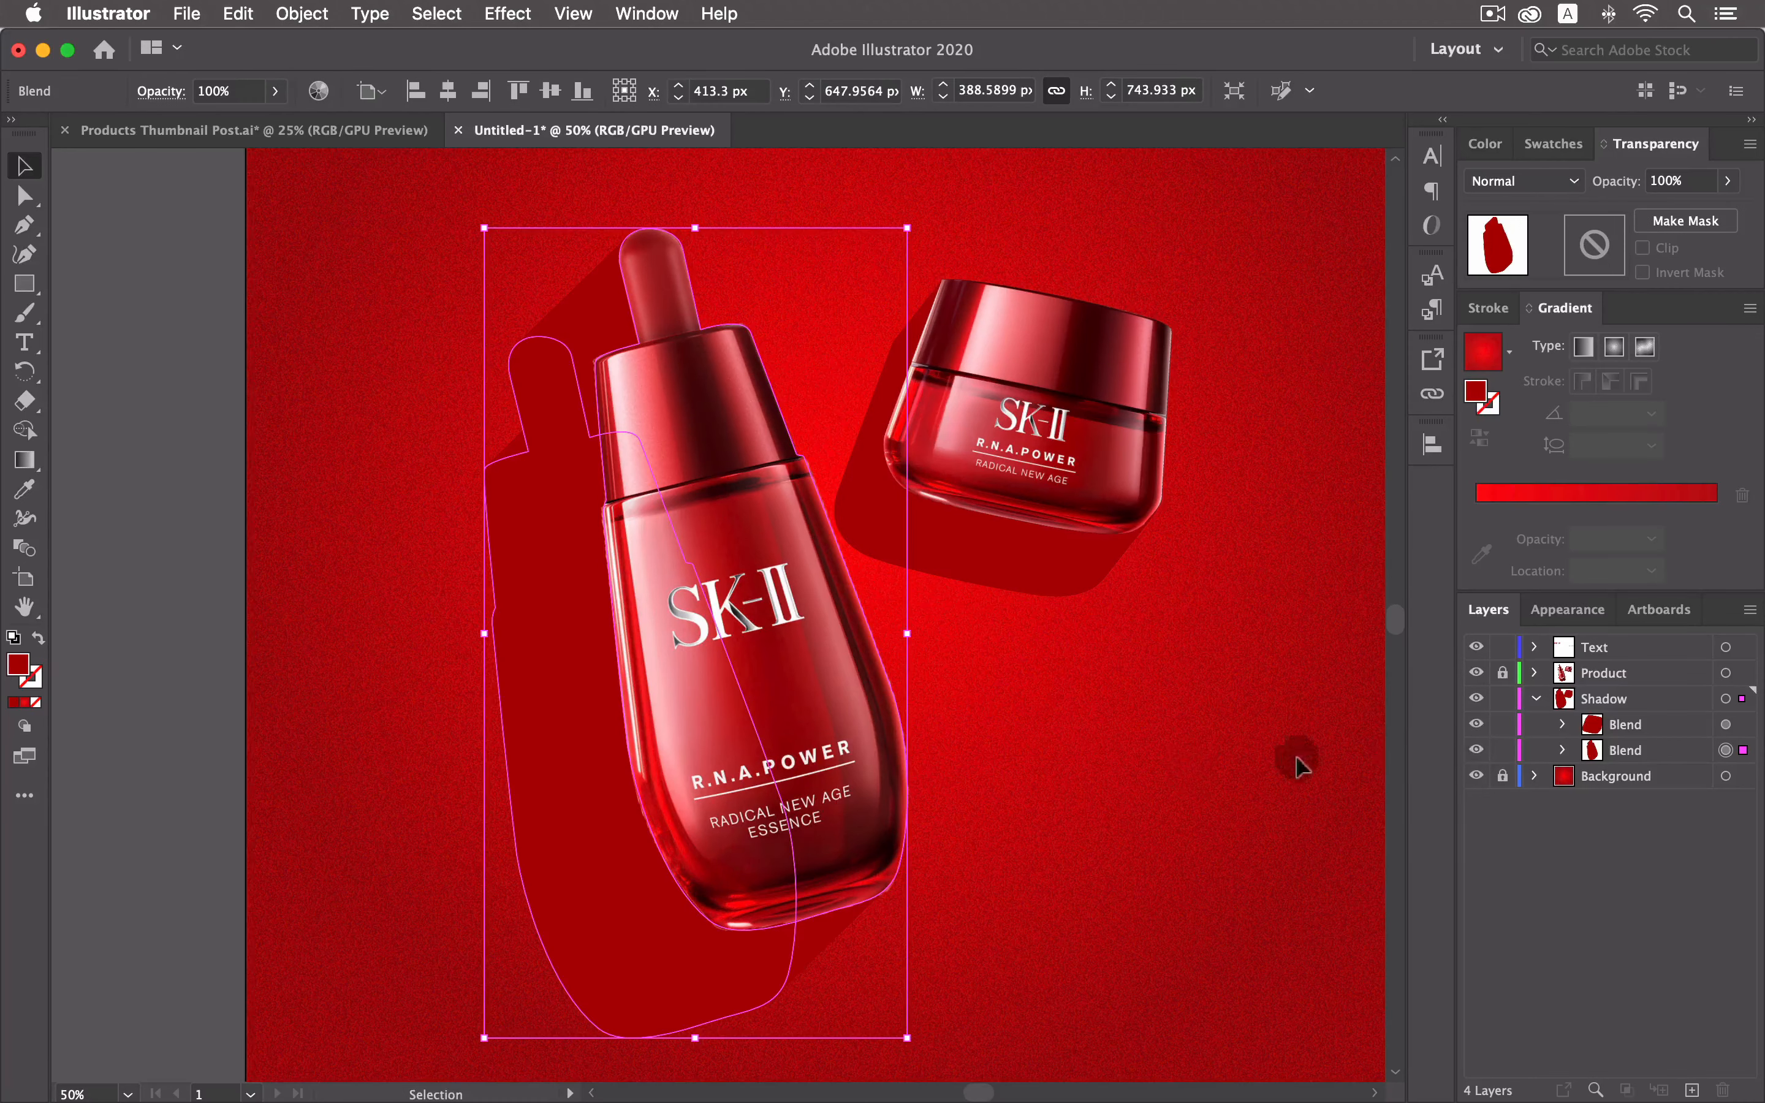
pyautogui.click(1726, 725)
pyautogui.keyDown('super'); pyautogui.click(1726, 750); pyautogui.keyUp('super')
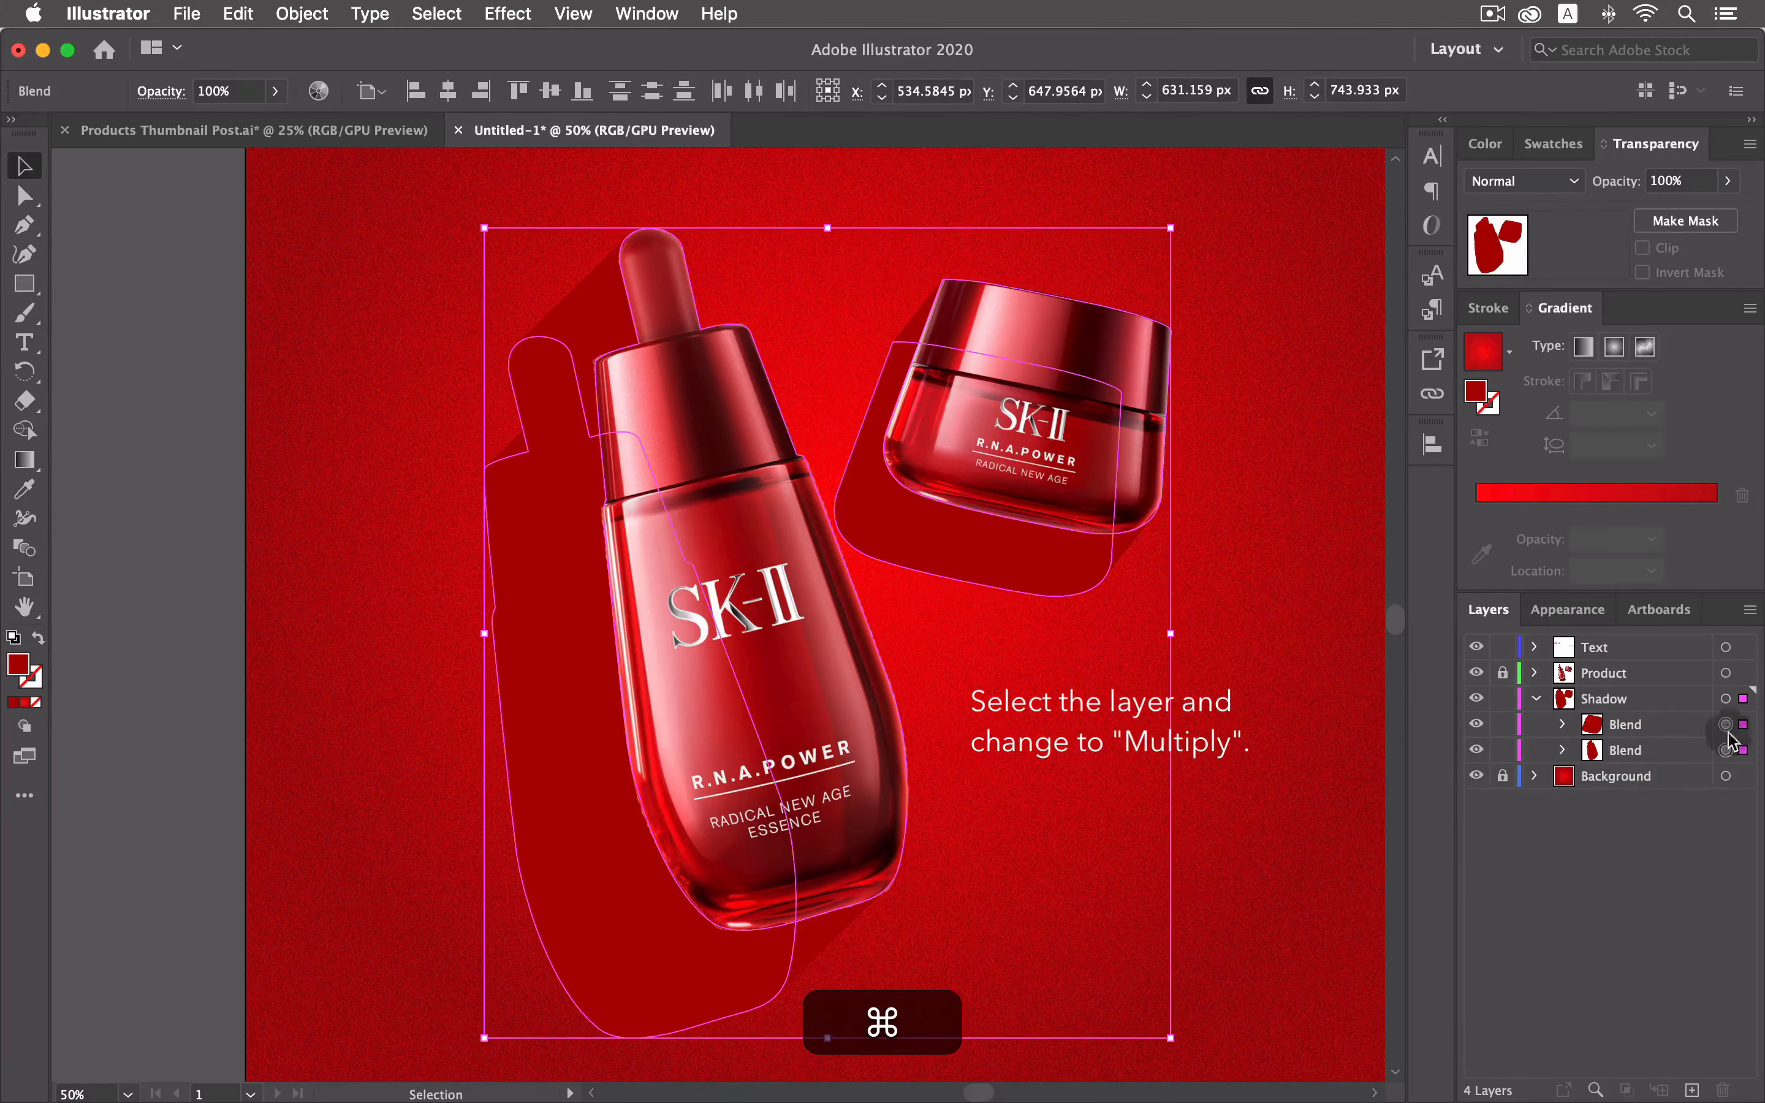
pyautogui.click(1565, 180)
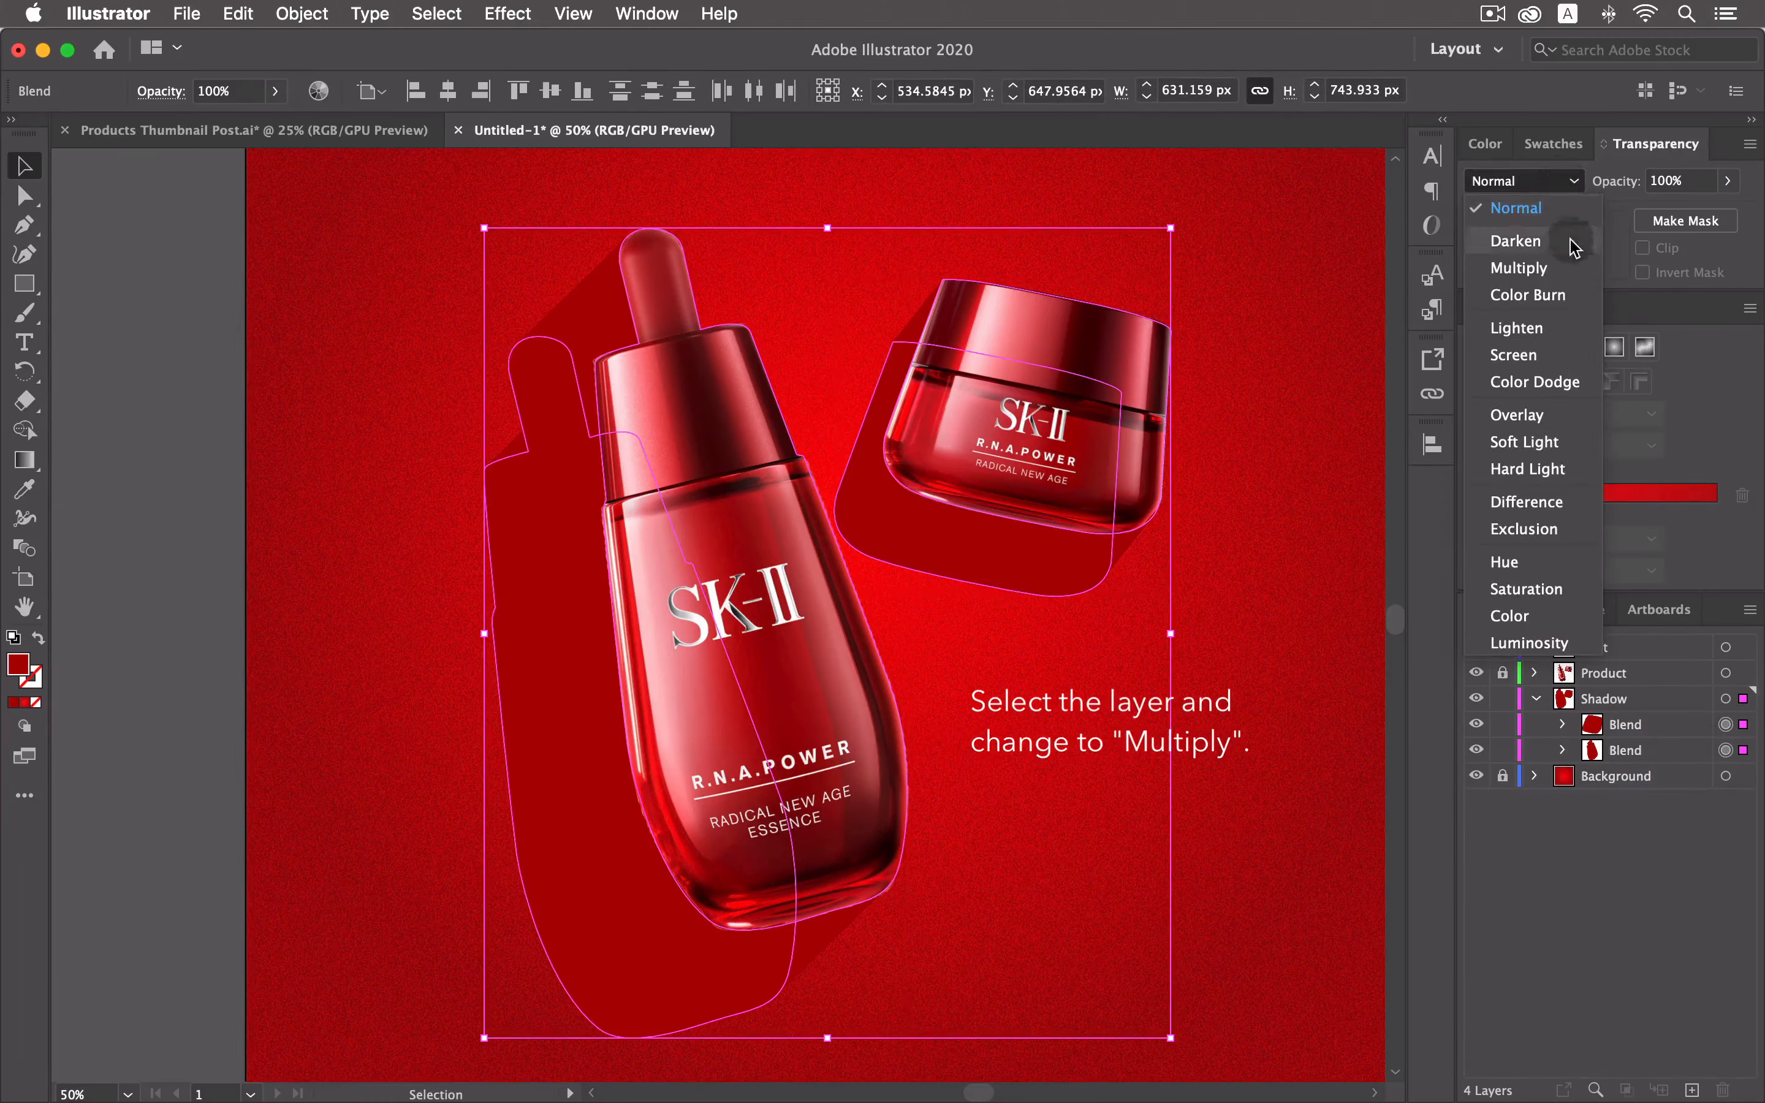
pyautogui.click(1532, 267)
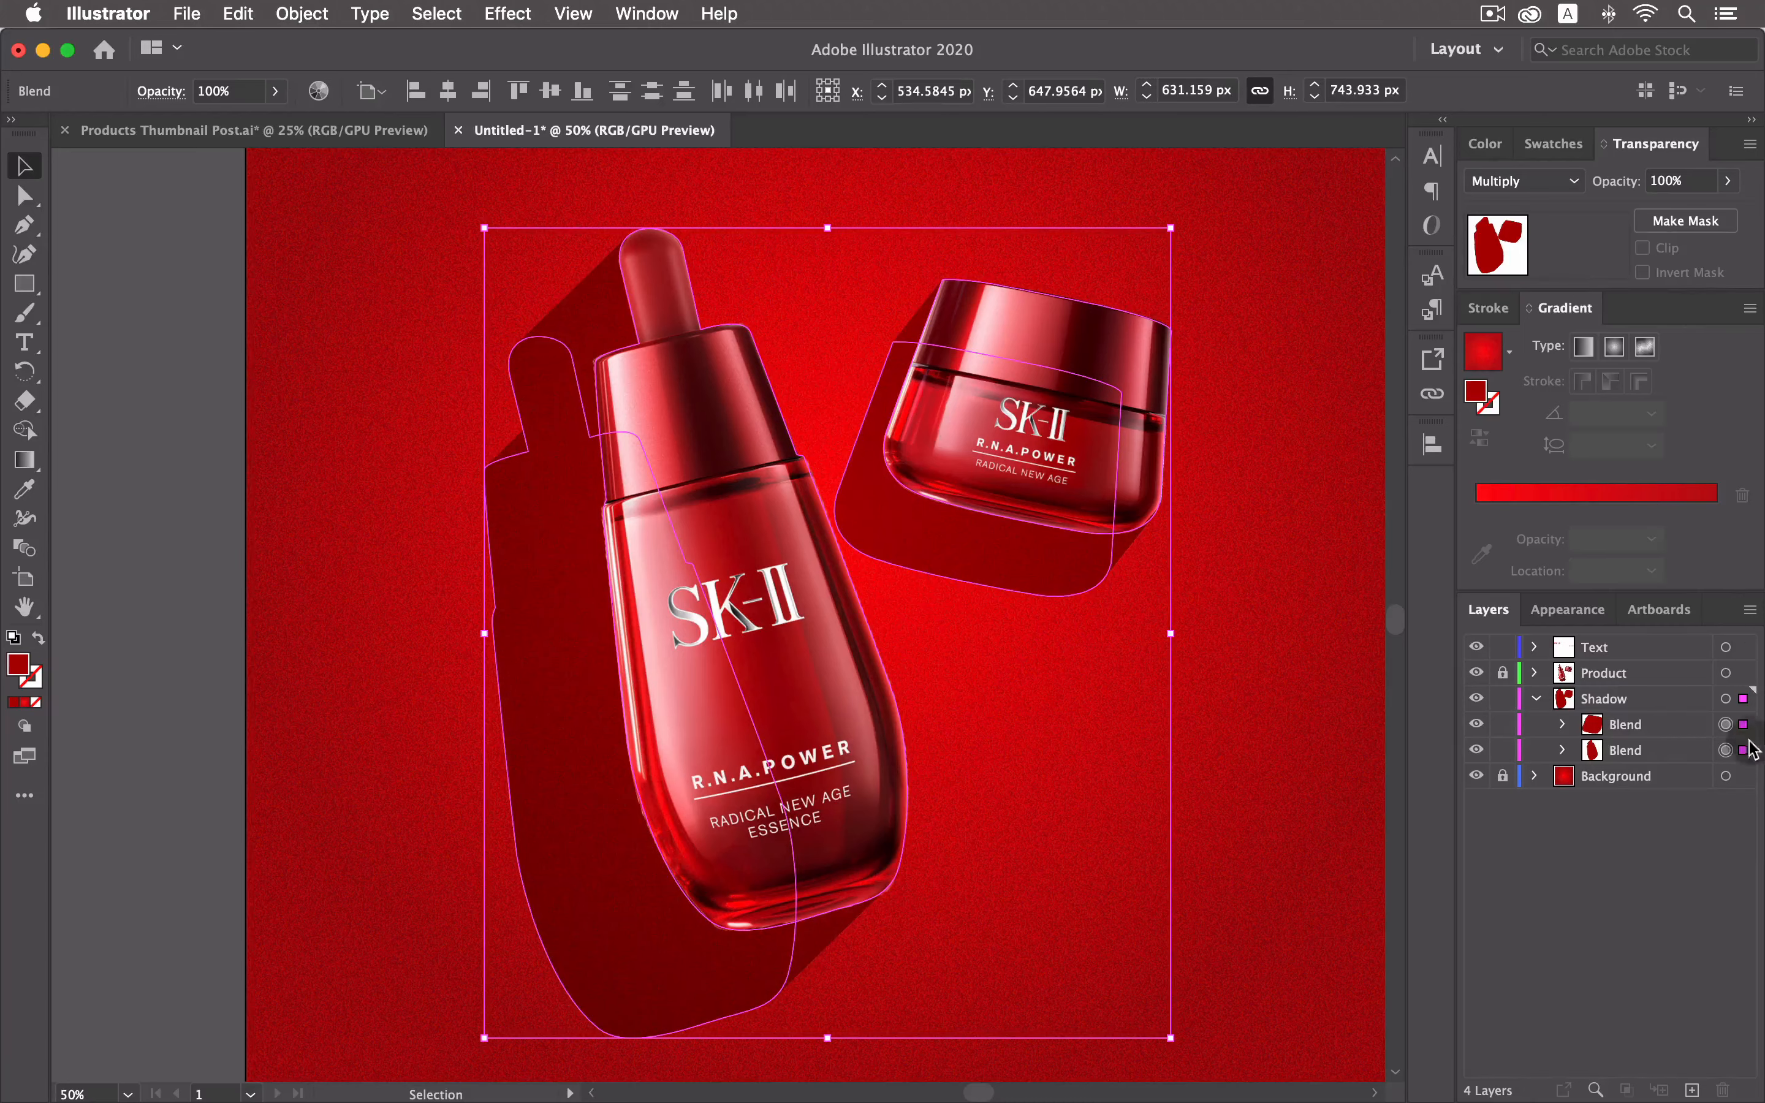
# Expand both blends in the Shadow layer and set the opacity of the jar blend's last path to 0%.
pyautogui.click(1562, 750)
pyautogui.click(1561, 724)
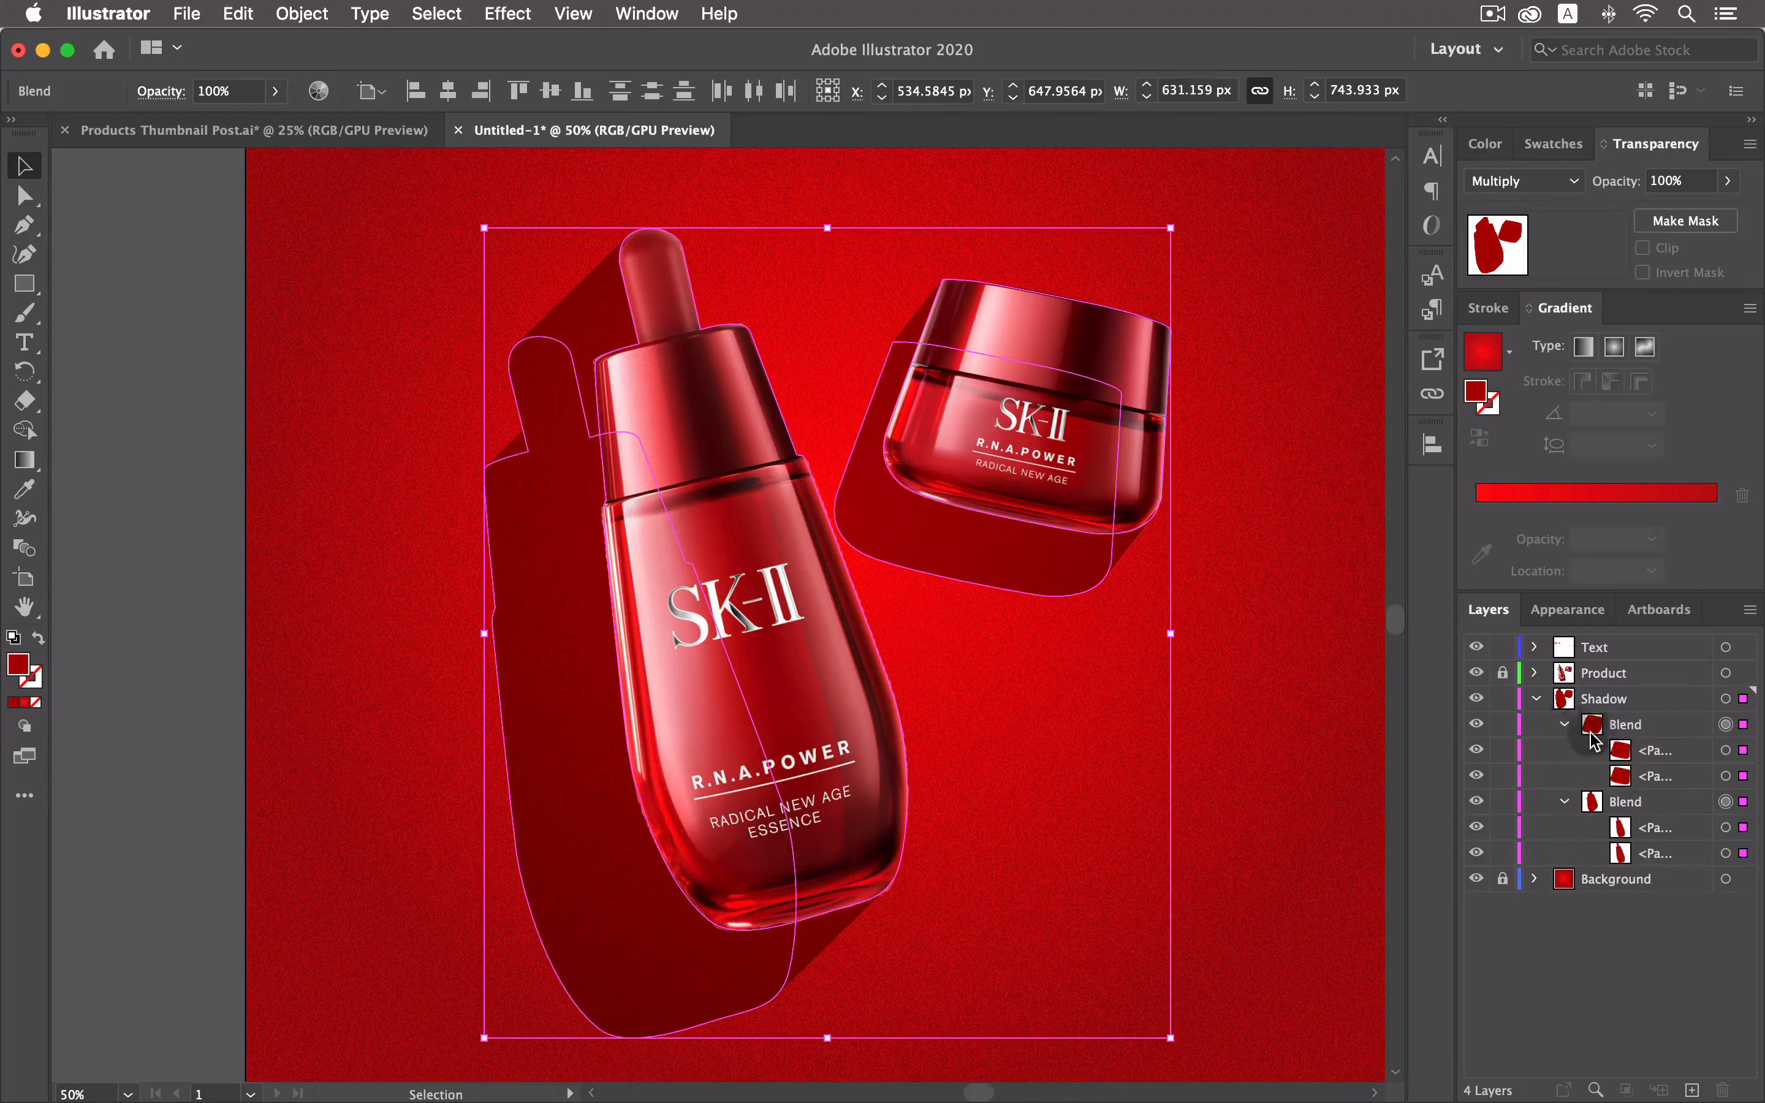
pyautogui.click(1726, 775)
pyautogui.click(1727, 181)
pyautogui.click(1730, 183)
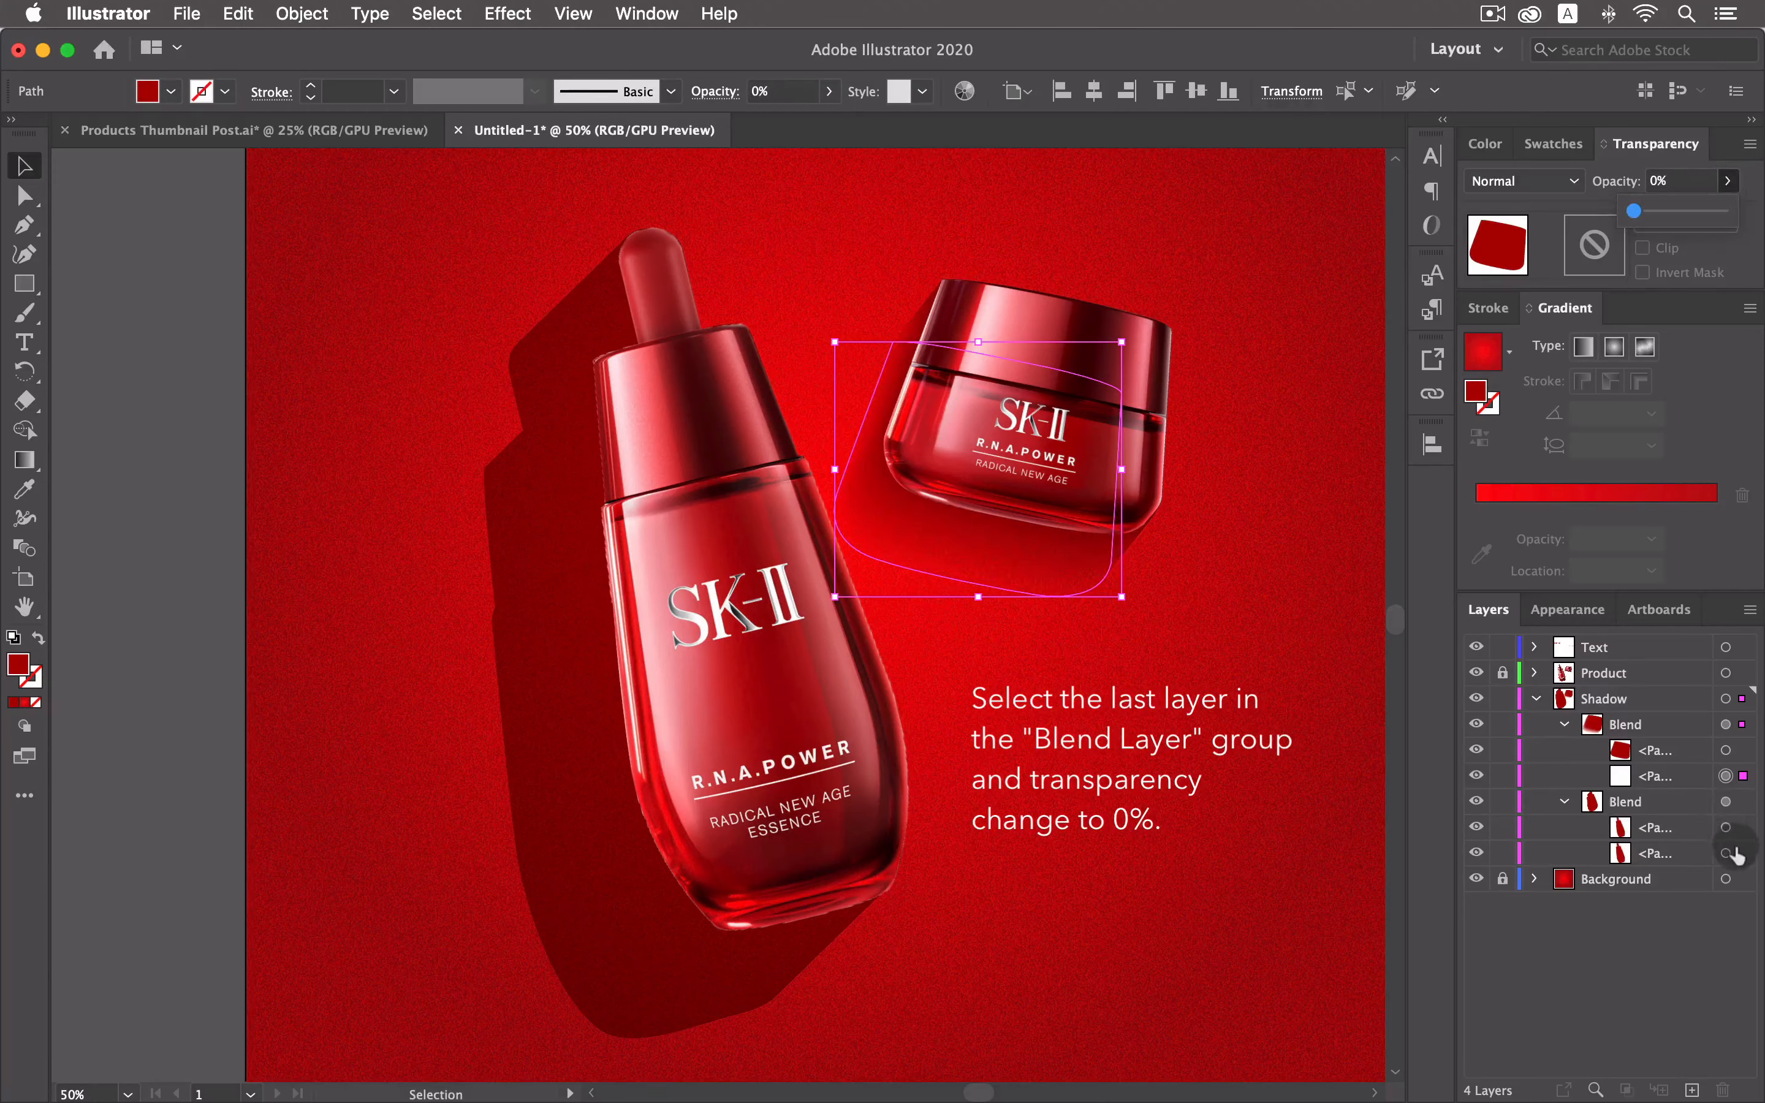
# Set the opacity of the bottle blend's last path to 0% and deselect it.
pyautogui.click(1726, 853)
pyautogui.click(1728, 181)
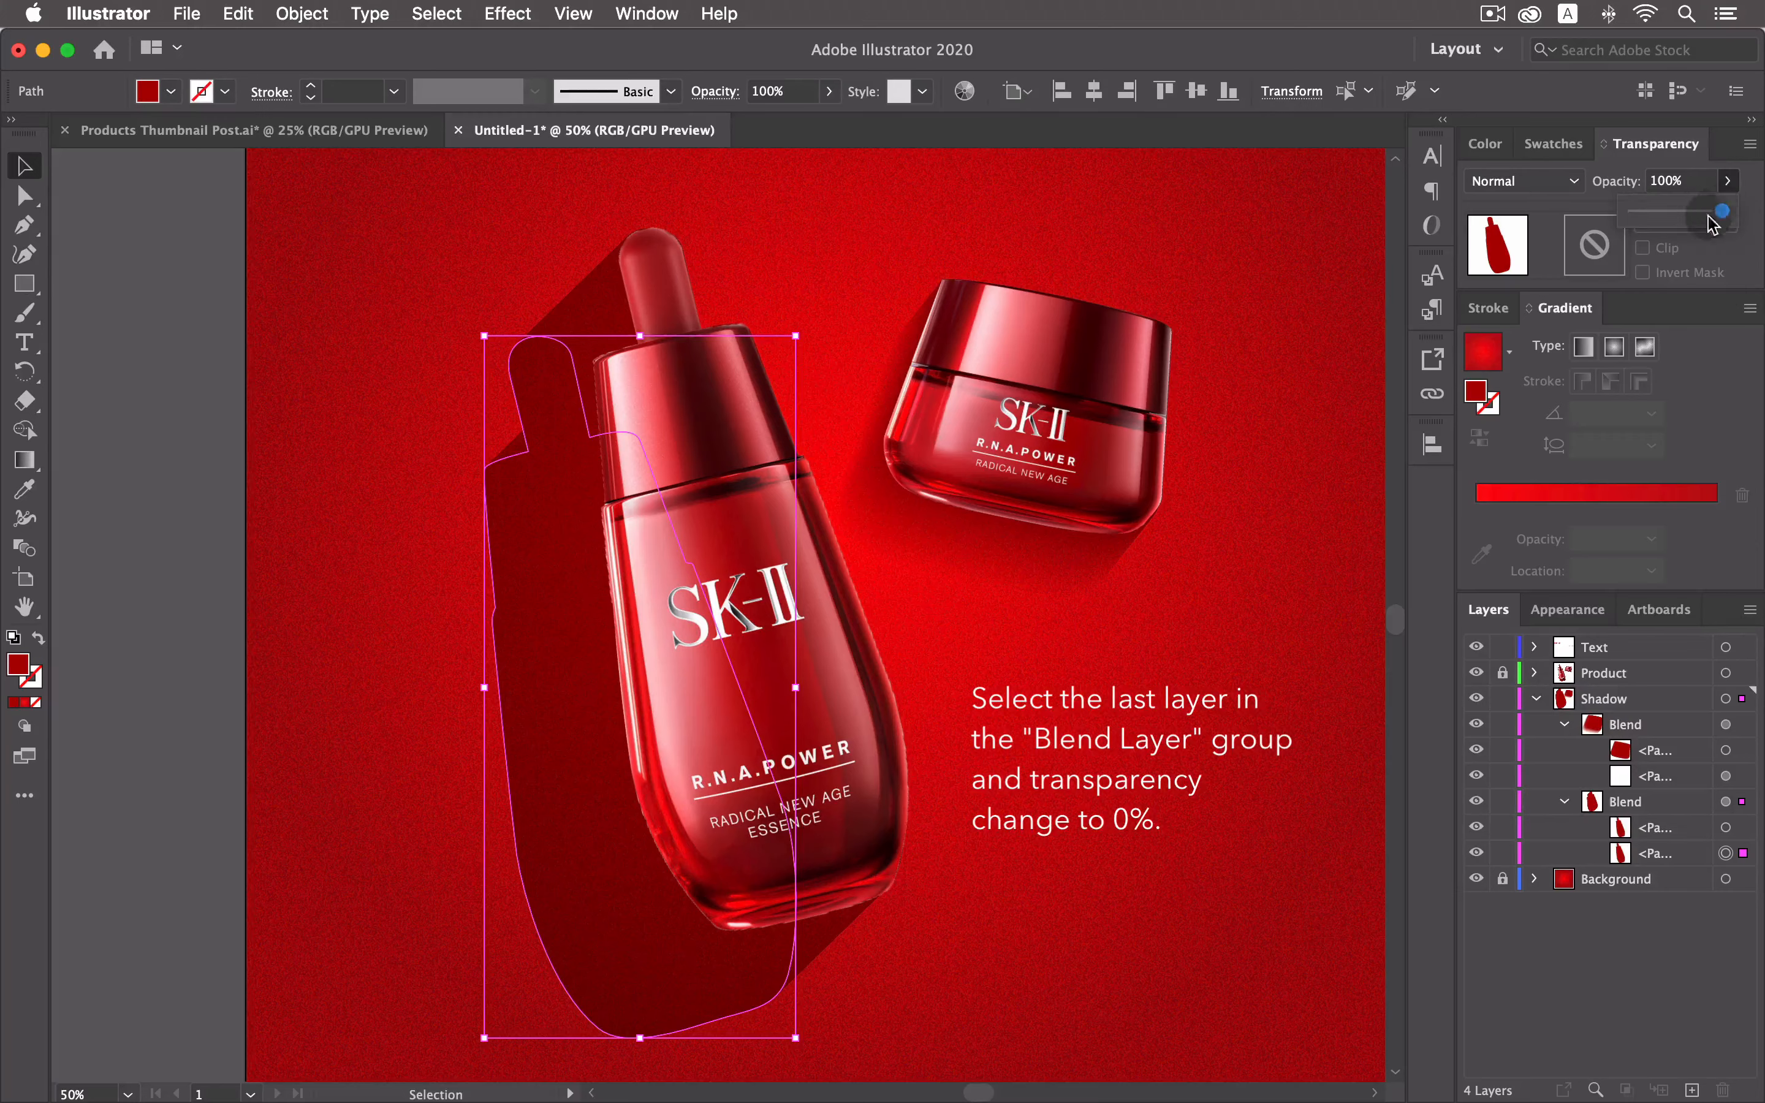
pyautogui.moveTo(1670, 219); pyautogui.dragTo(1579, 213)
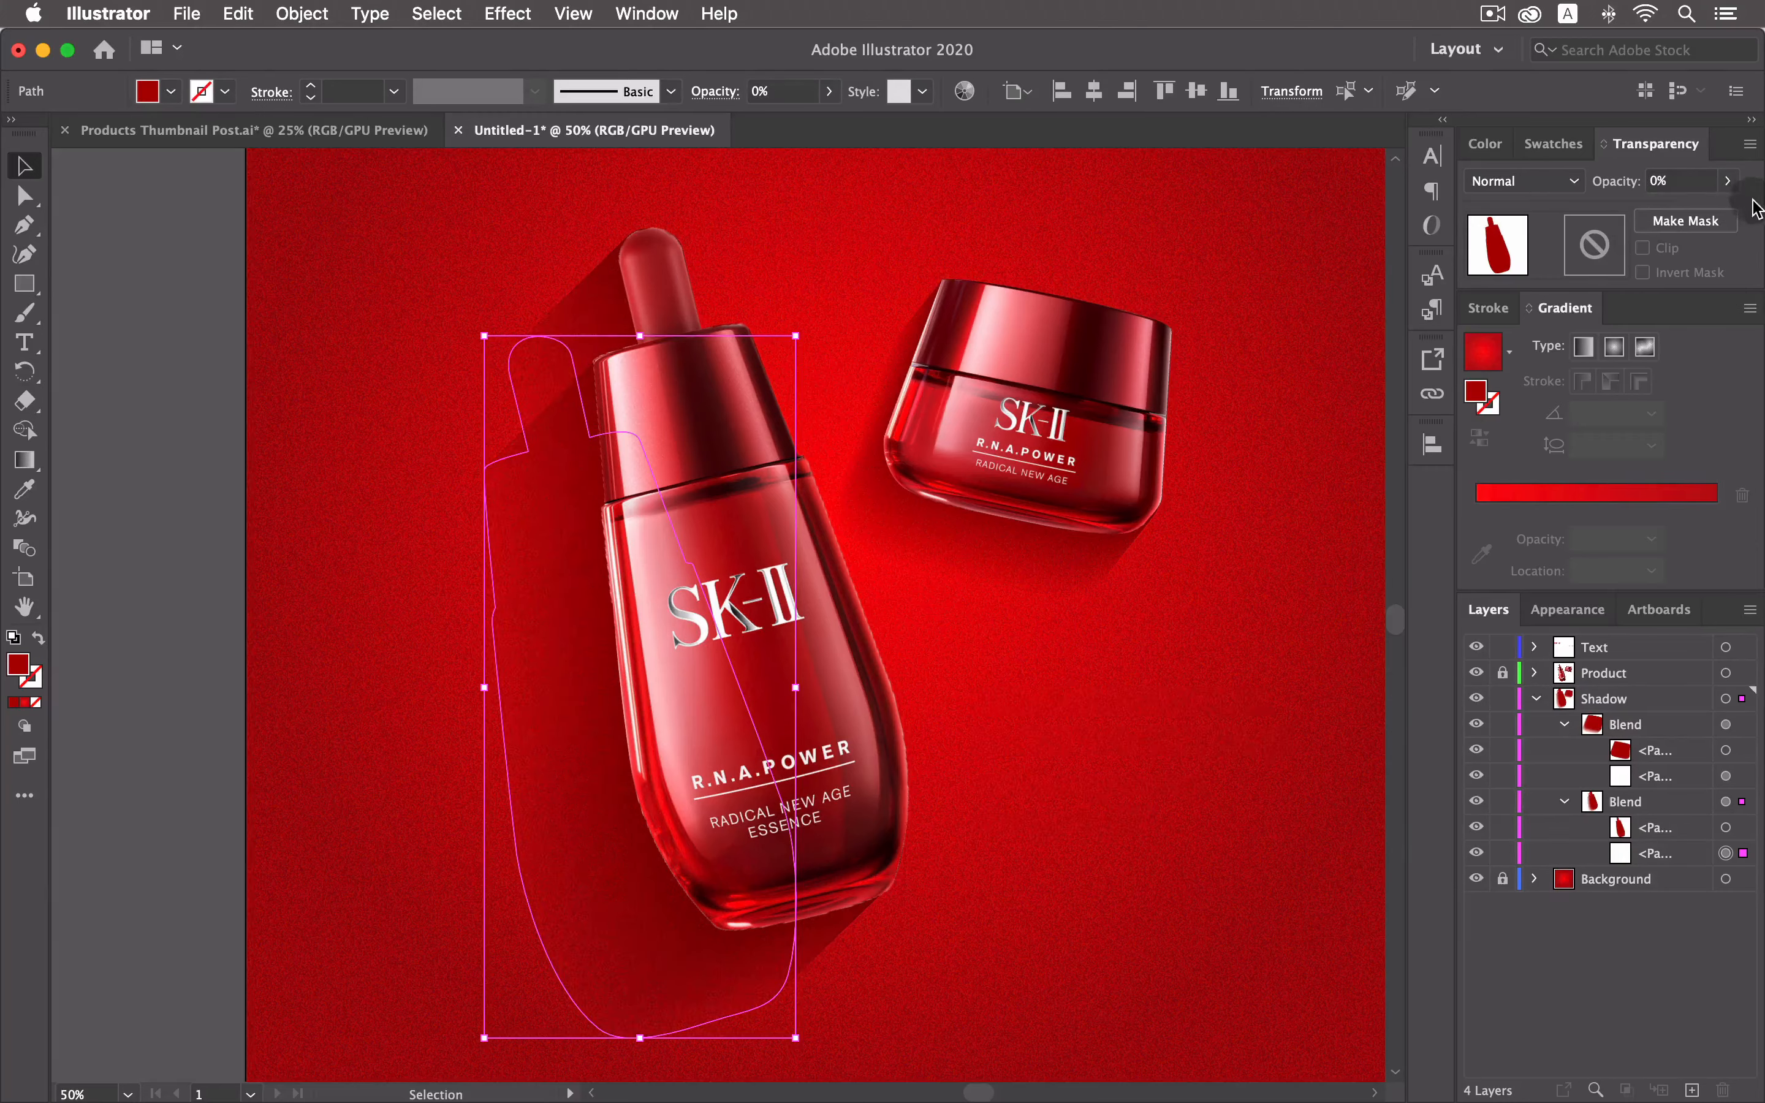
pyautogui.click(1151, 771)
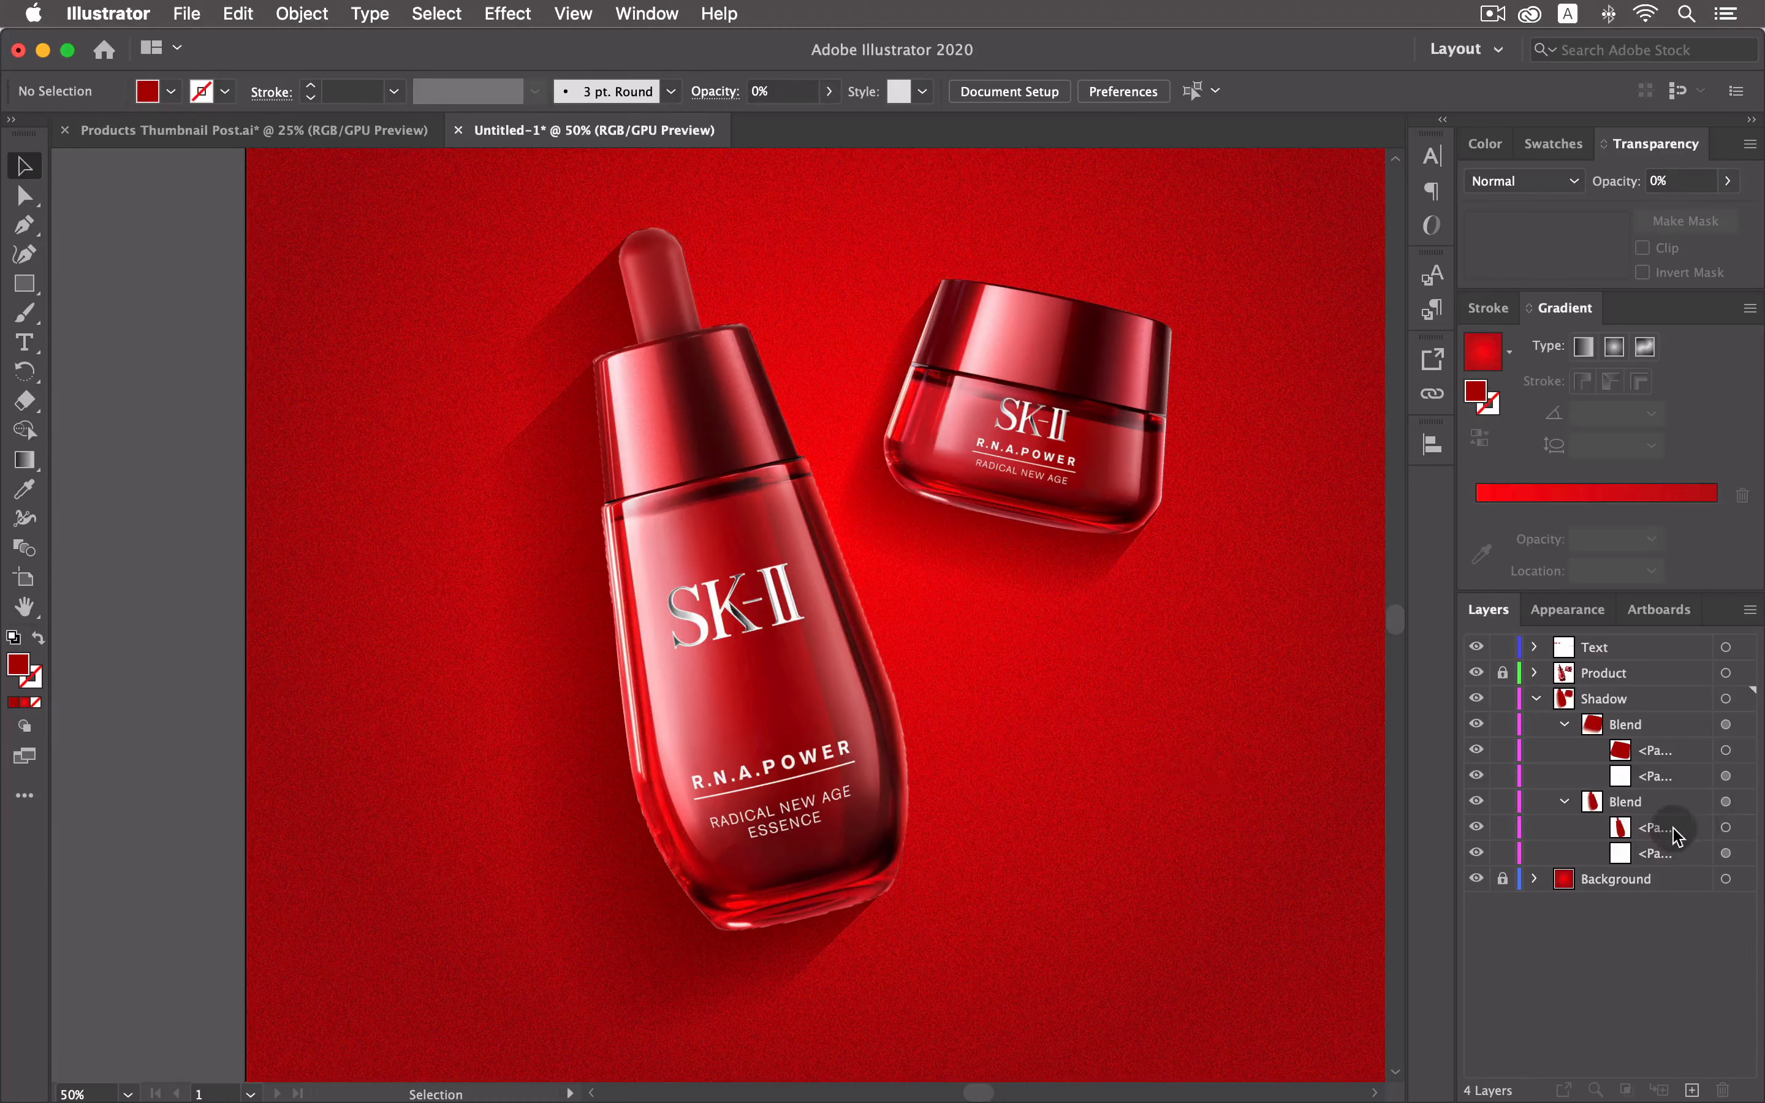
# Move the jar blend's transparent end path slightly left and up to lengthen its shadow, and deselect it.
pyautogui.click(1722, 775)
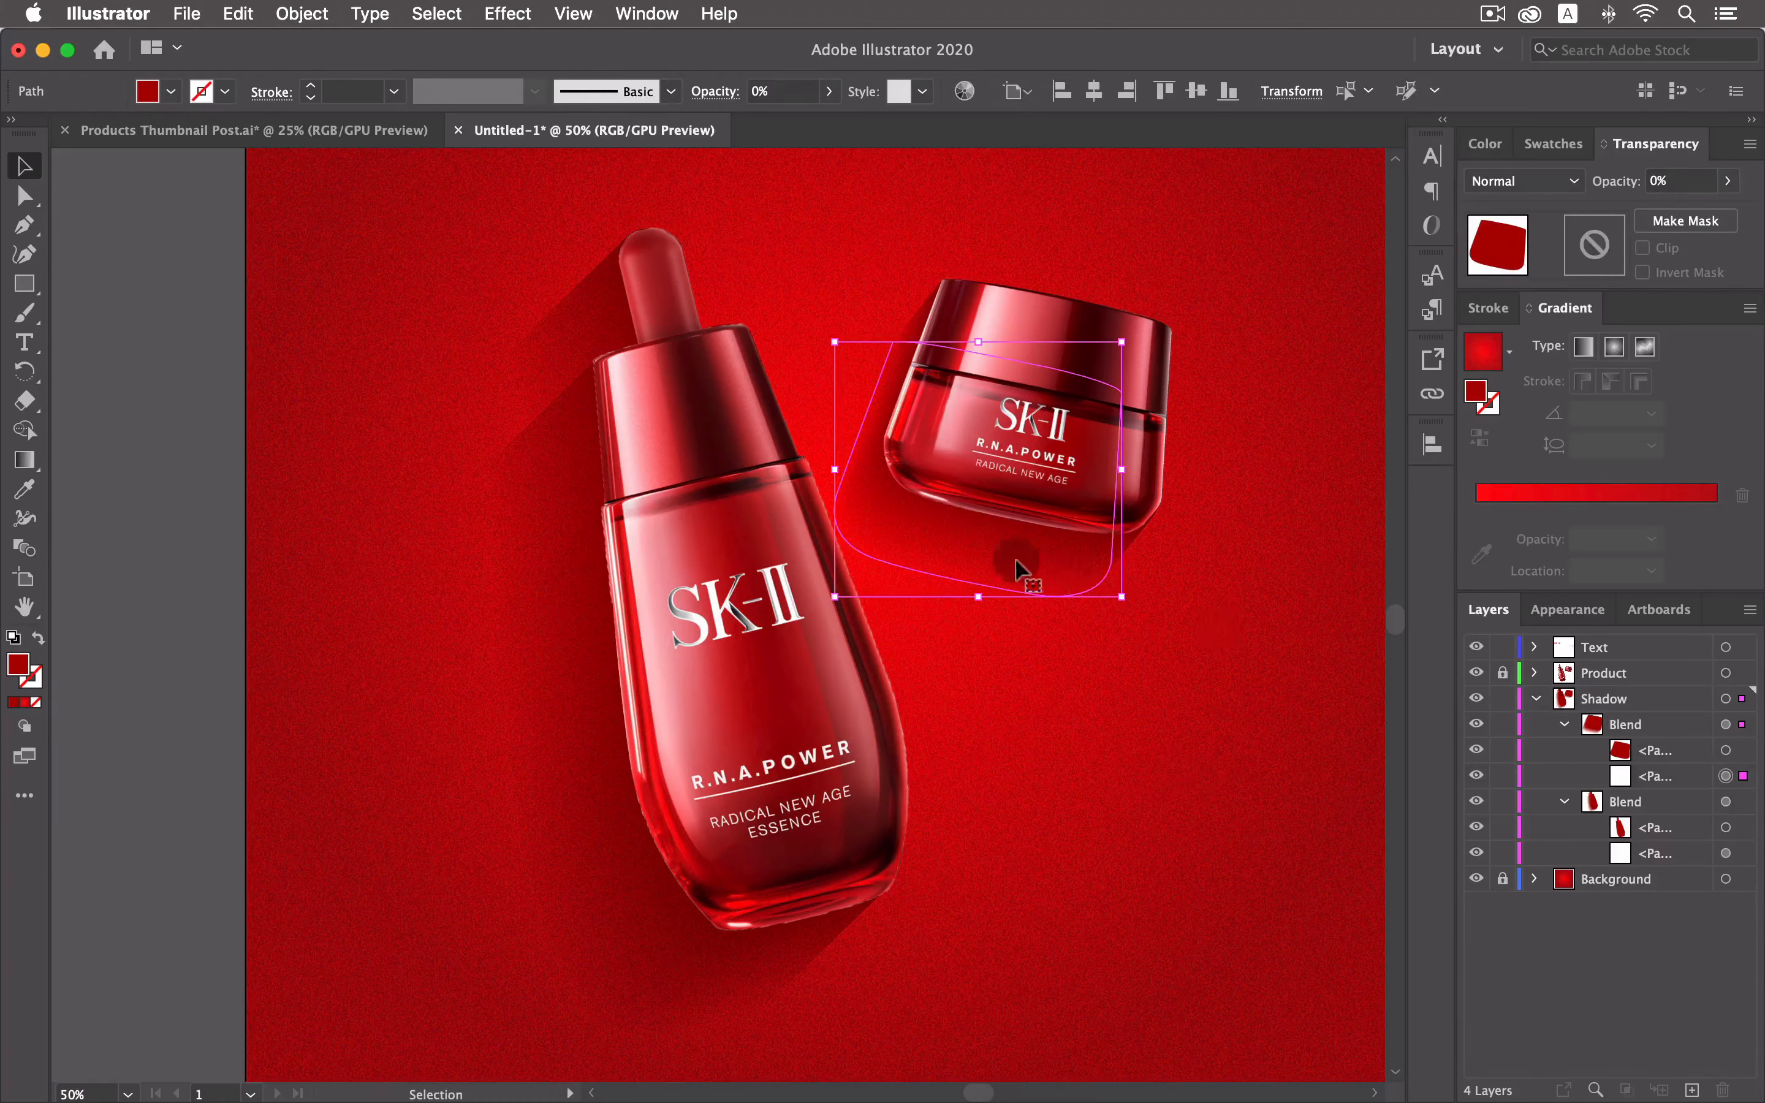
pyautogui.moveTo(906, 537); pyautogui.dragTo(885, 532)
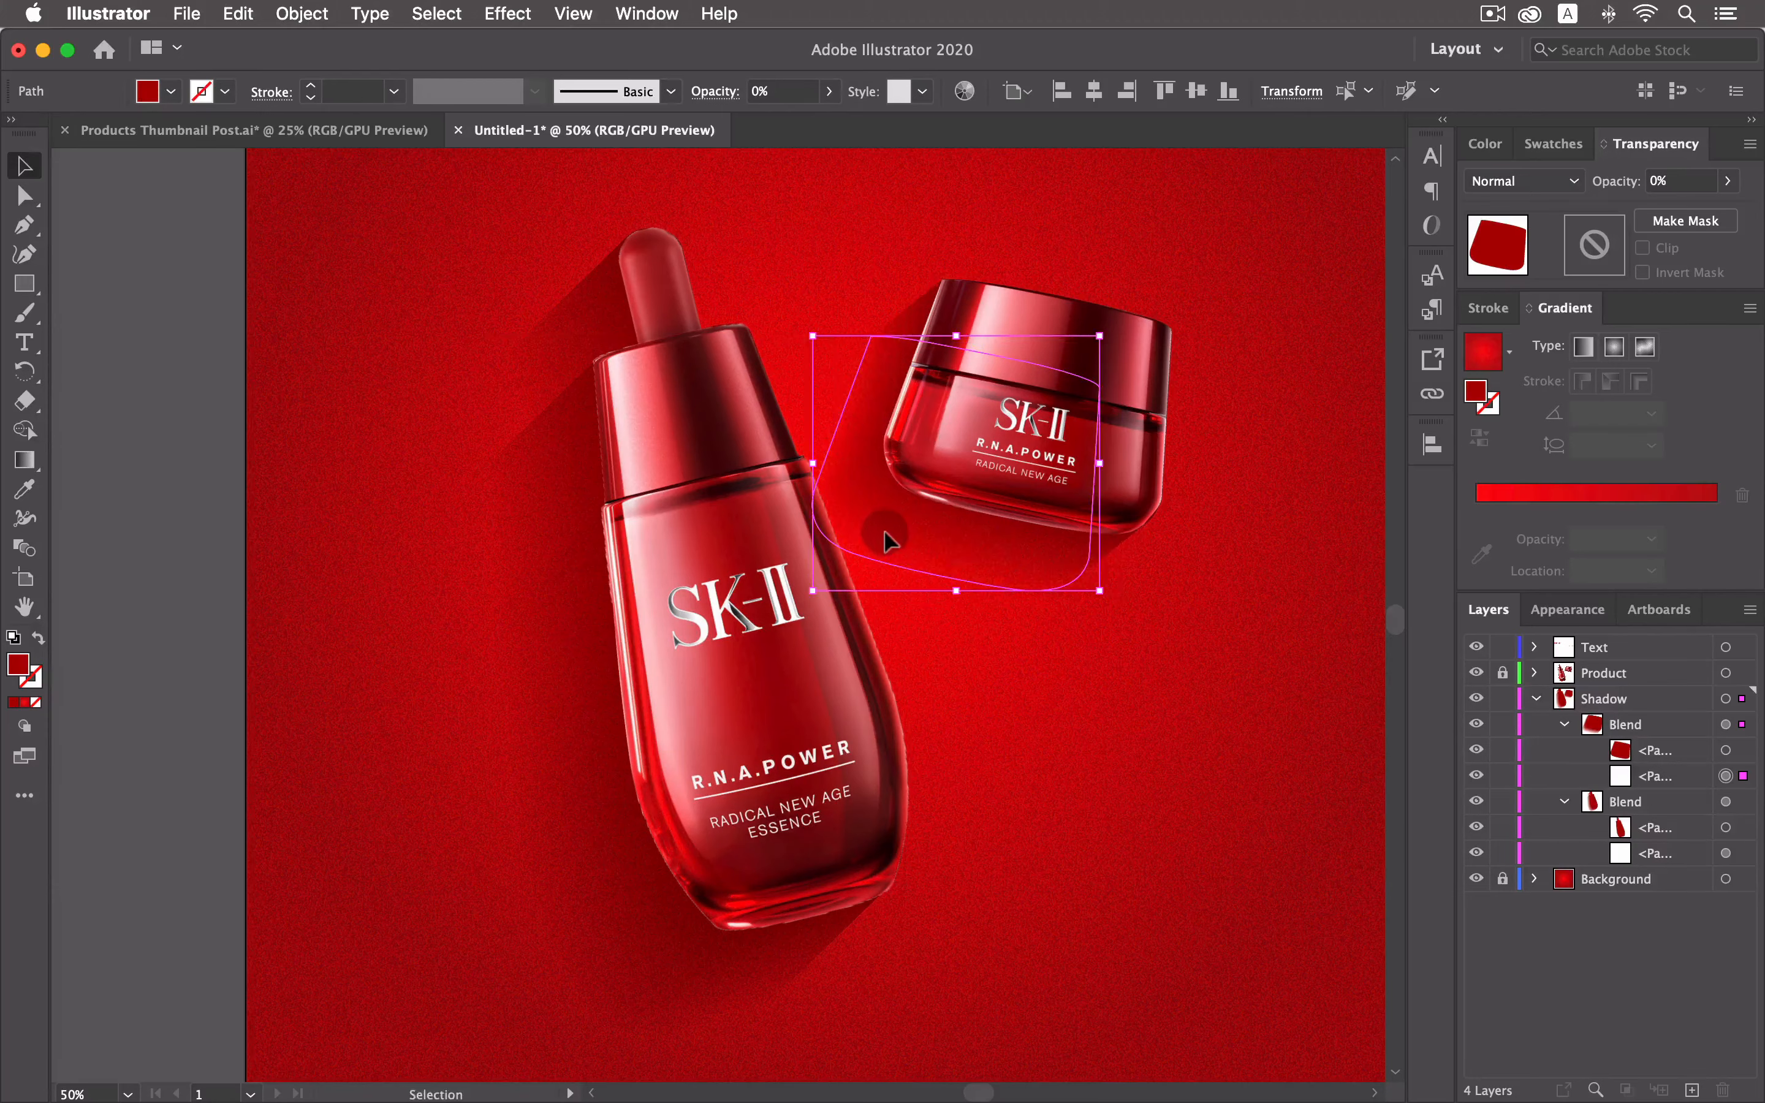
pyautogui.click(1138, 814)
# Collapse both blends and the Shadow layer, and lock the Shadow layer.
pyautogui.doubleClick(24, 607)
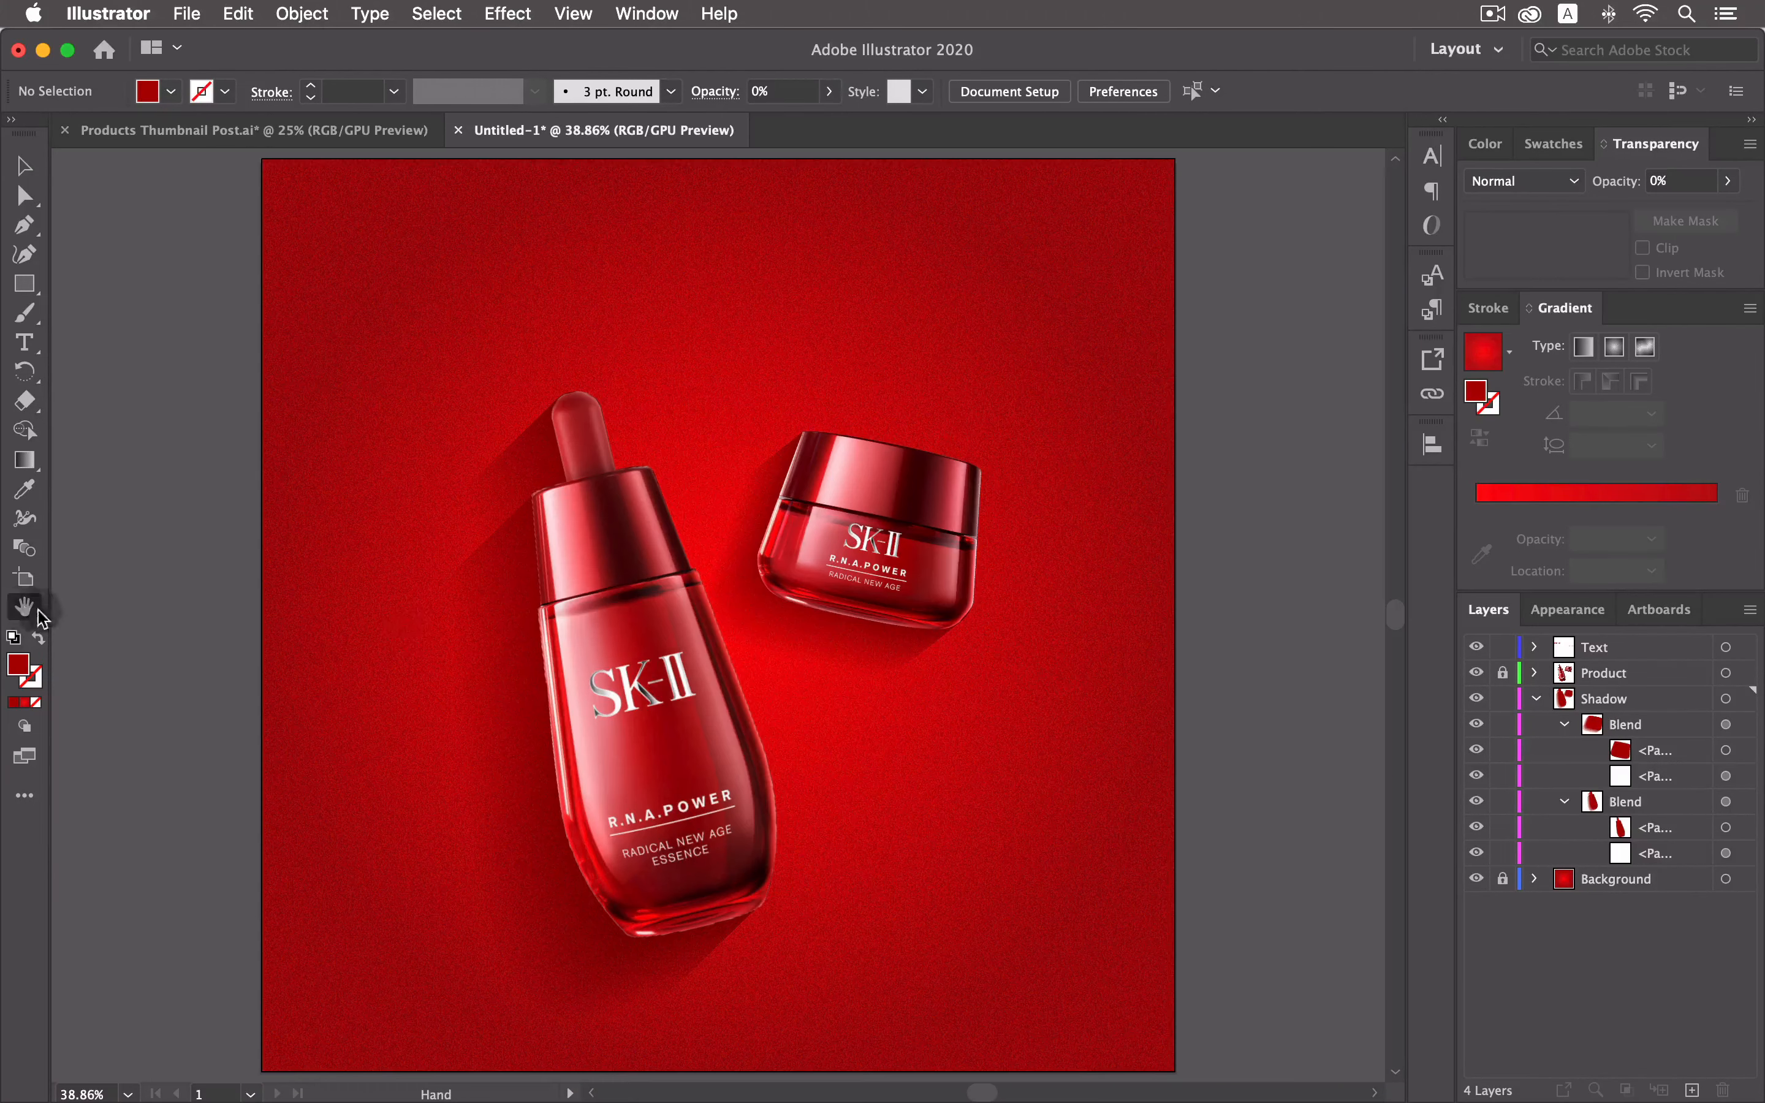
pyautogui.scroll(-1, 1075, 854)
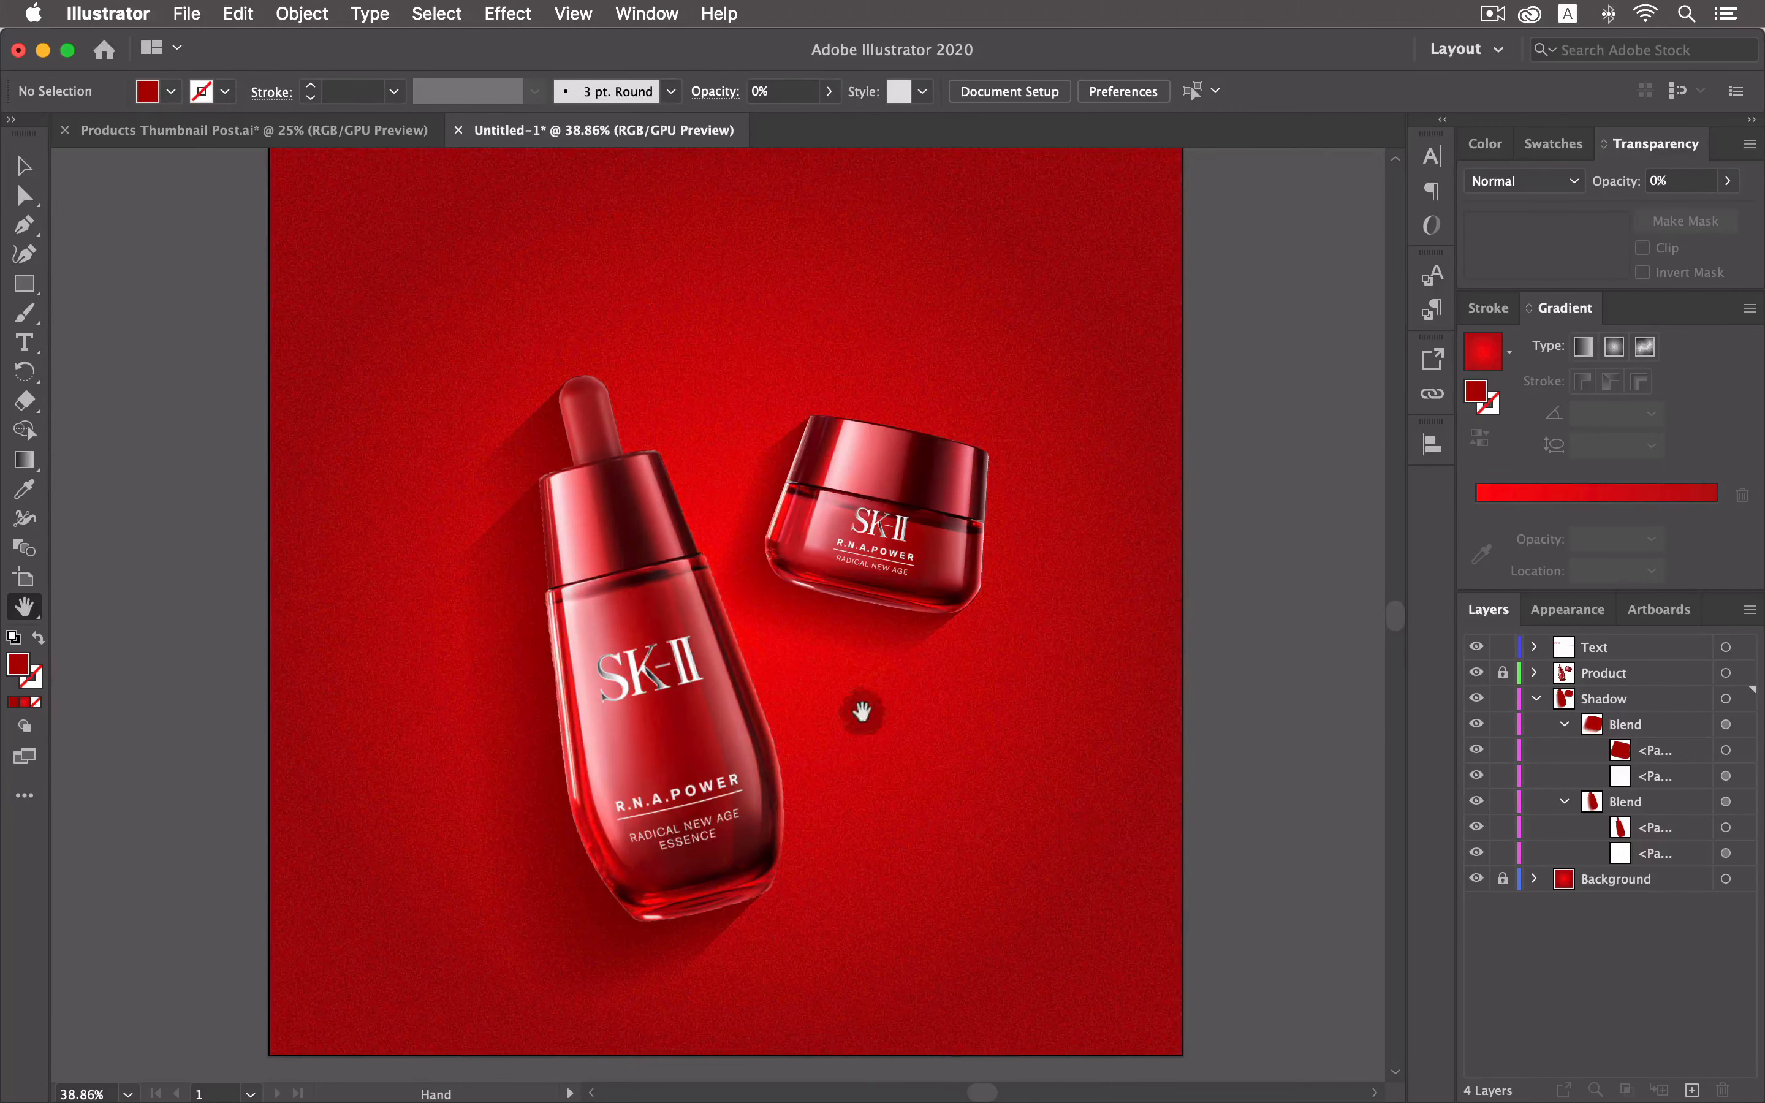
pyautogui.click(1565, 801)
pyautogui.click(1564, 723)
pyautogui.click(1536, 698)
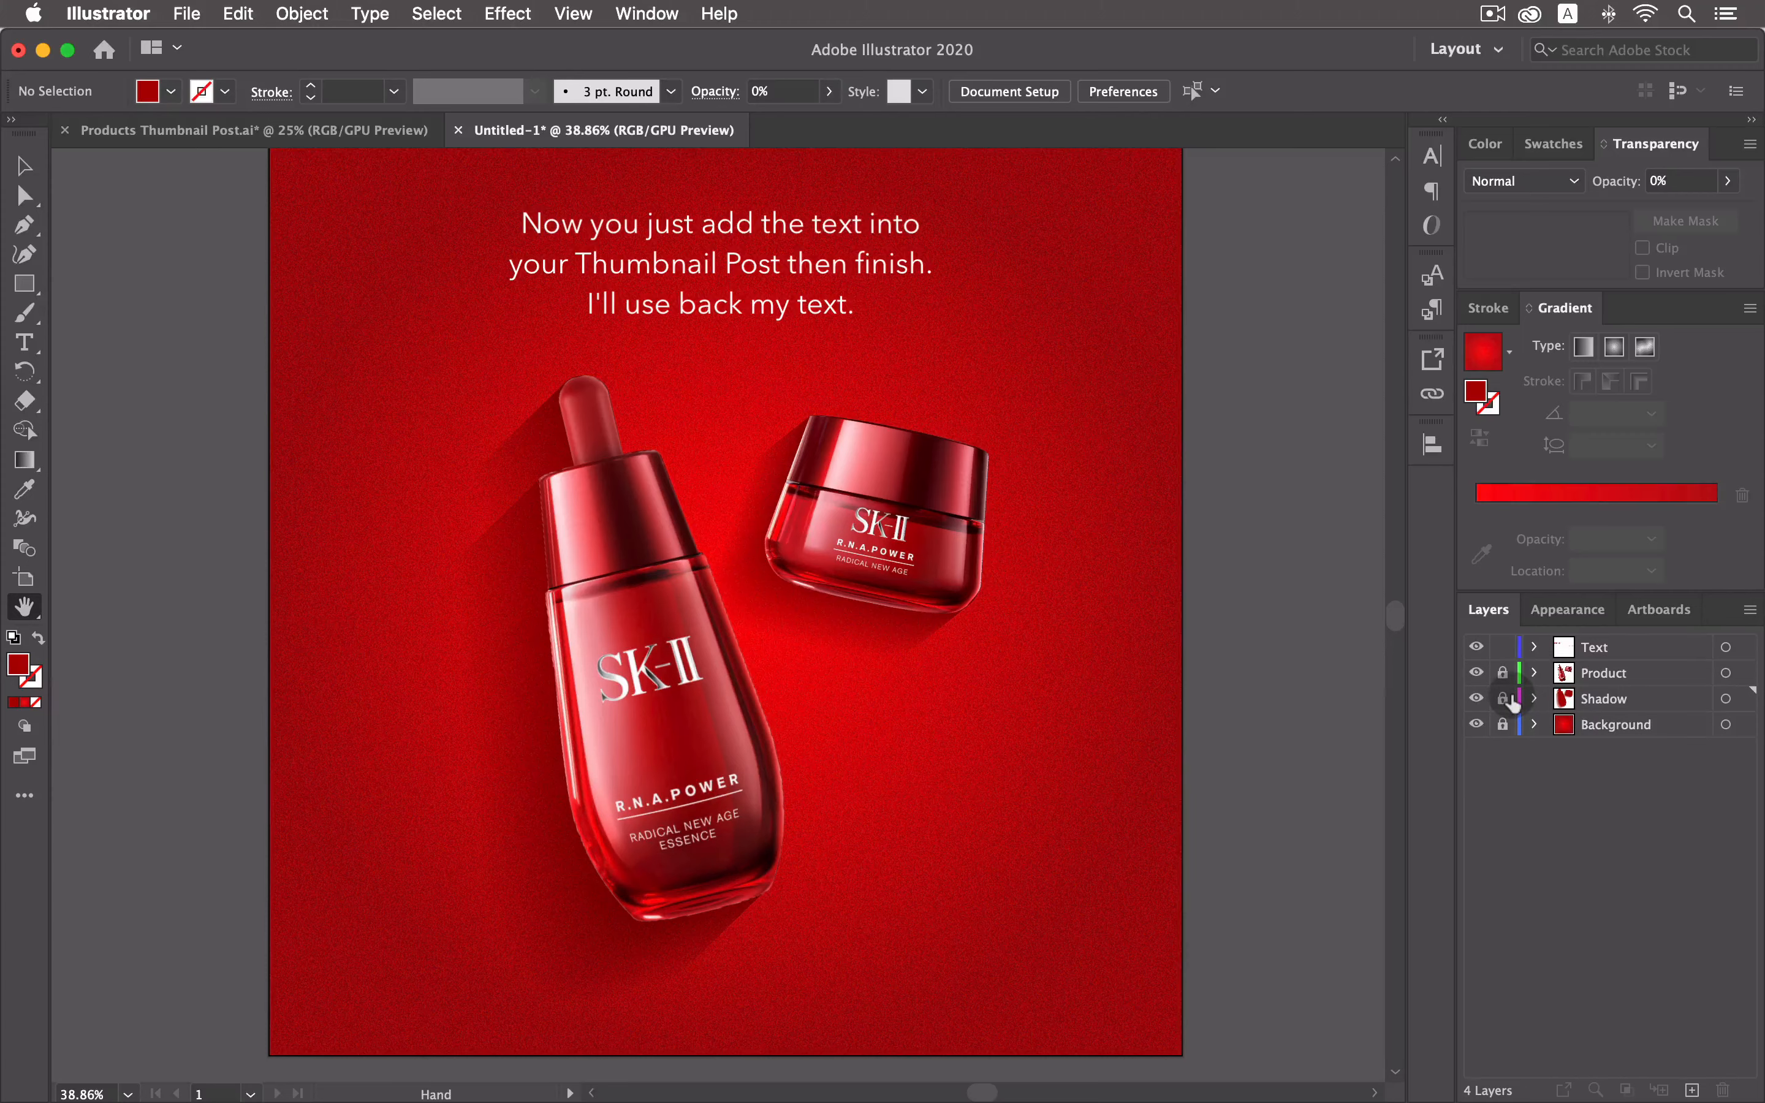
pyautogui.moveTo(1142, 546); pyautogui.dragTo(1145, 552)
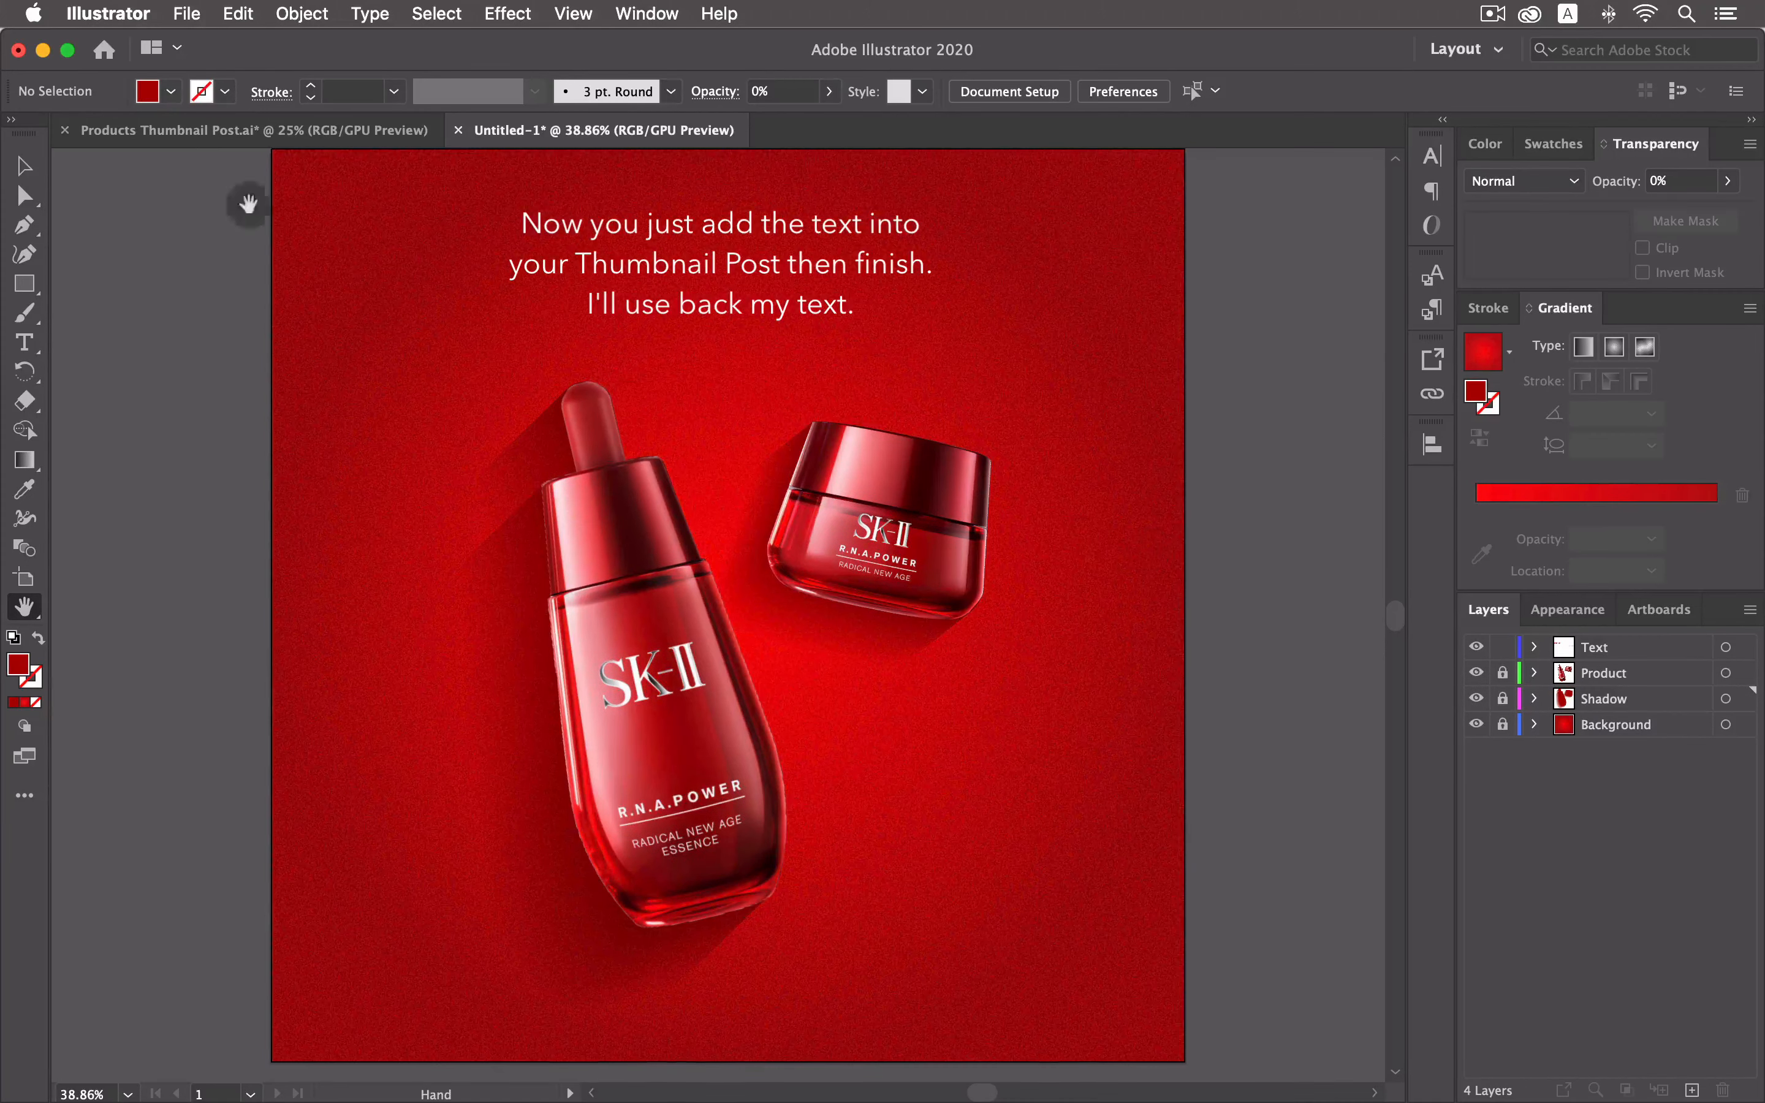
# Unlock Layer 4 in Products Thumbnail Post.ai and copy its heading and description texts onto the Text layer of the Untitled-1 document.
pyautogui.click(1604, 648)
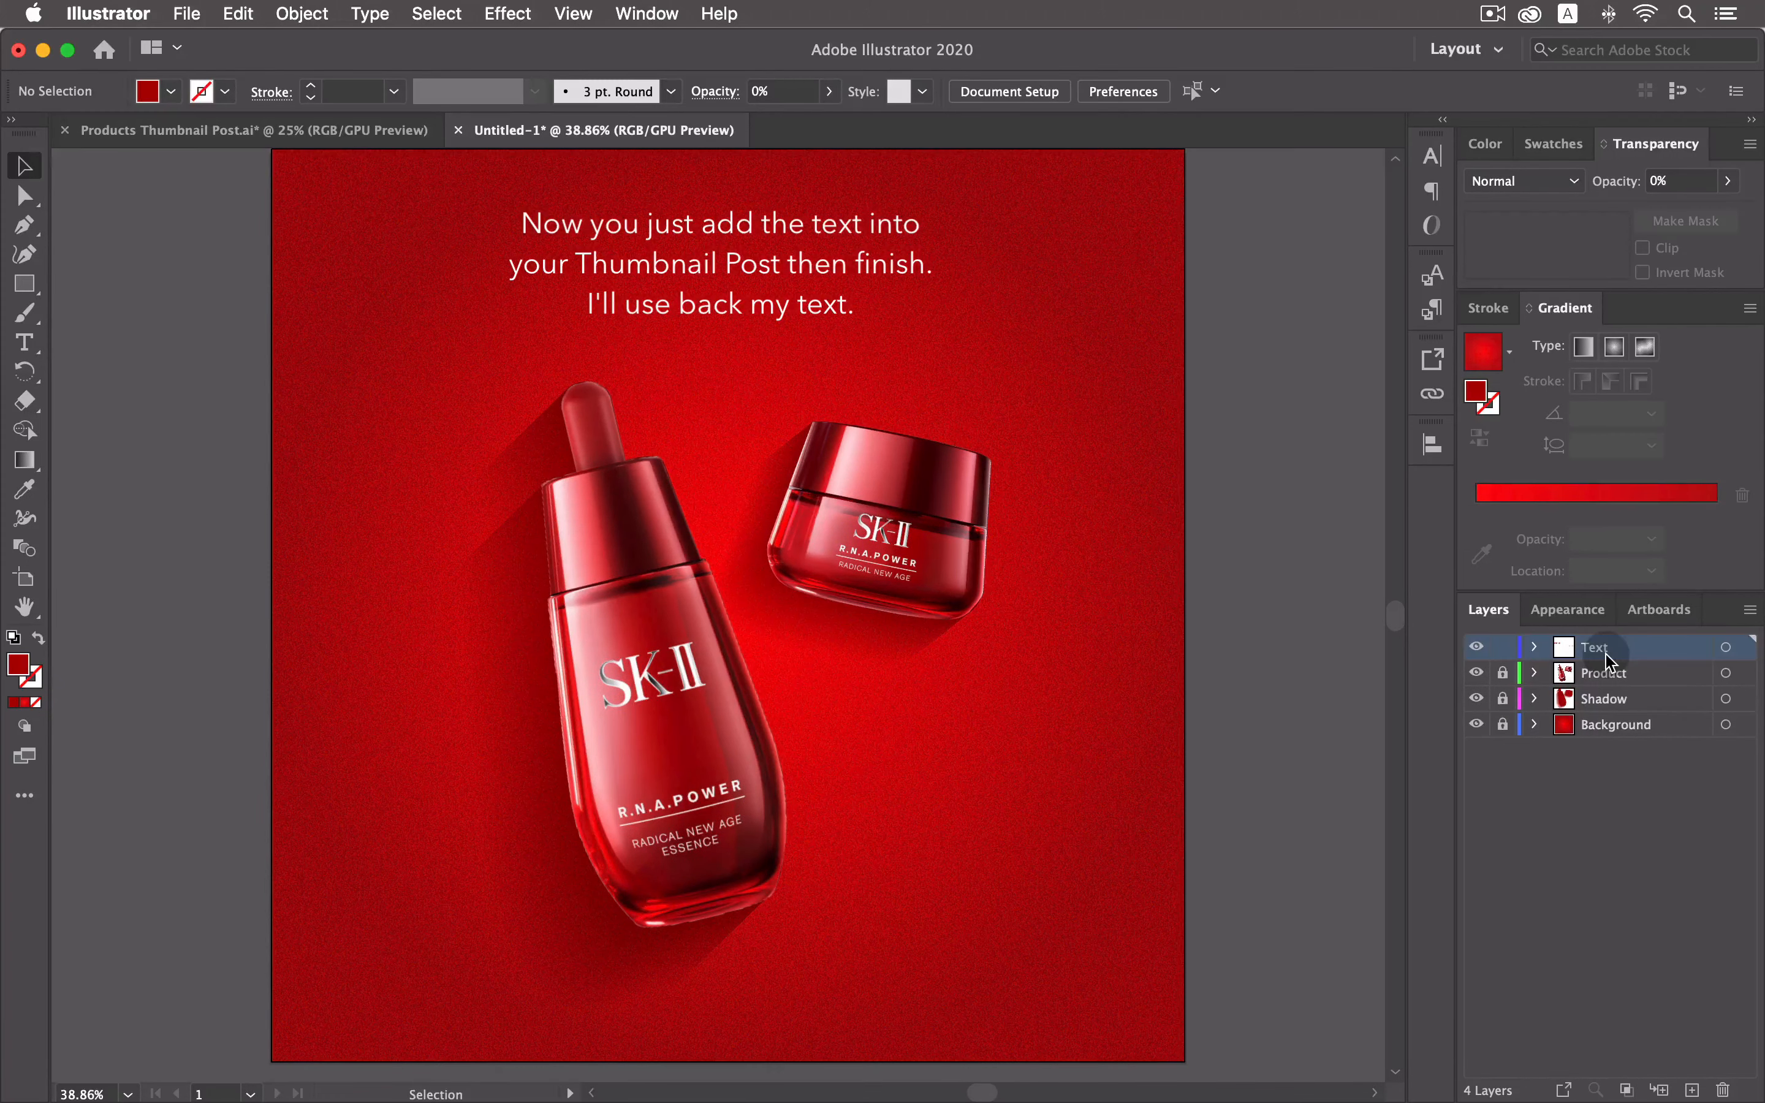
pyautogui.click(342, 122)
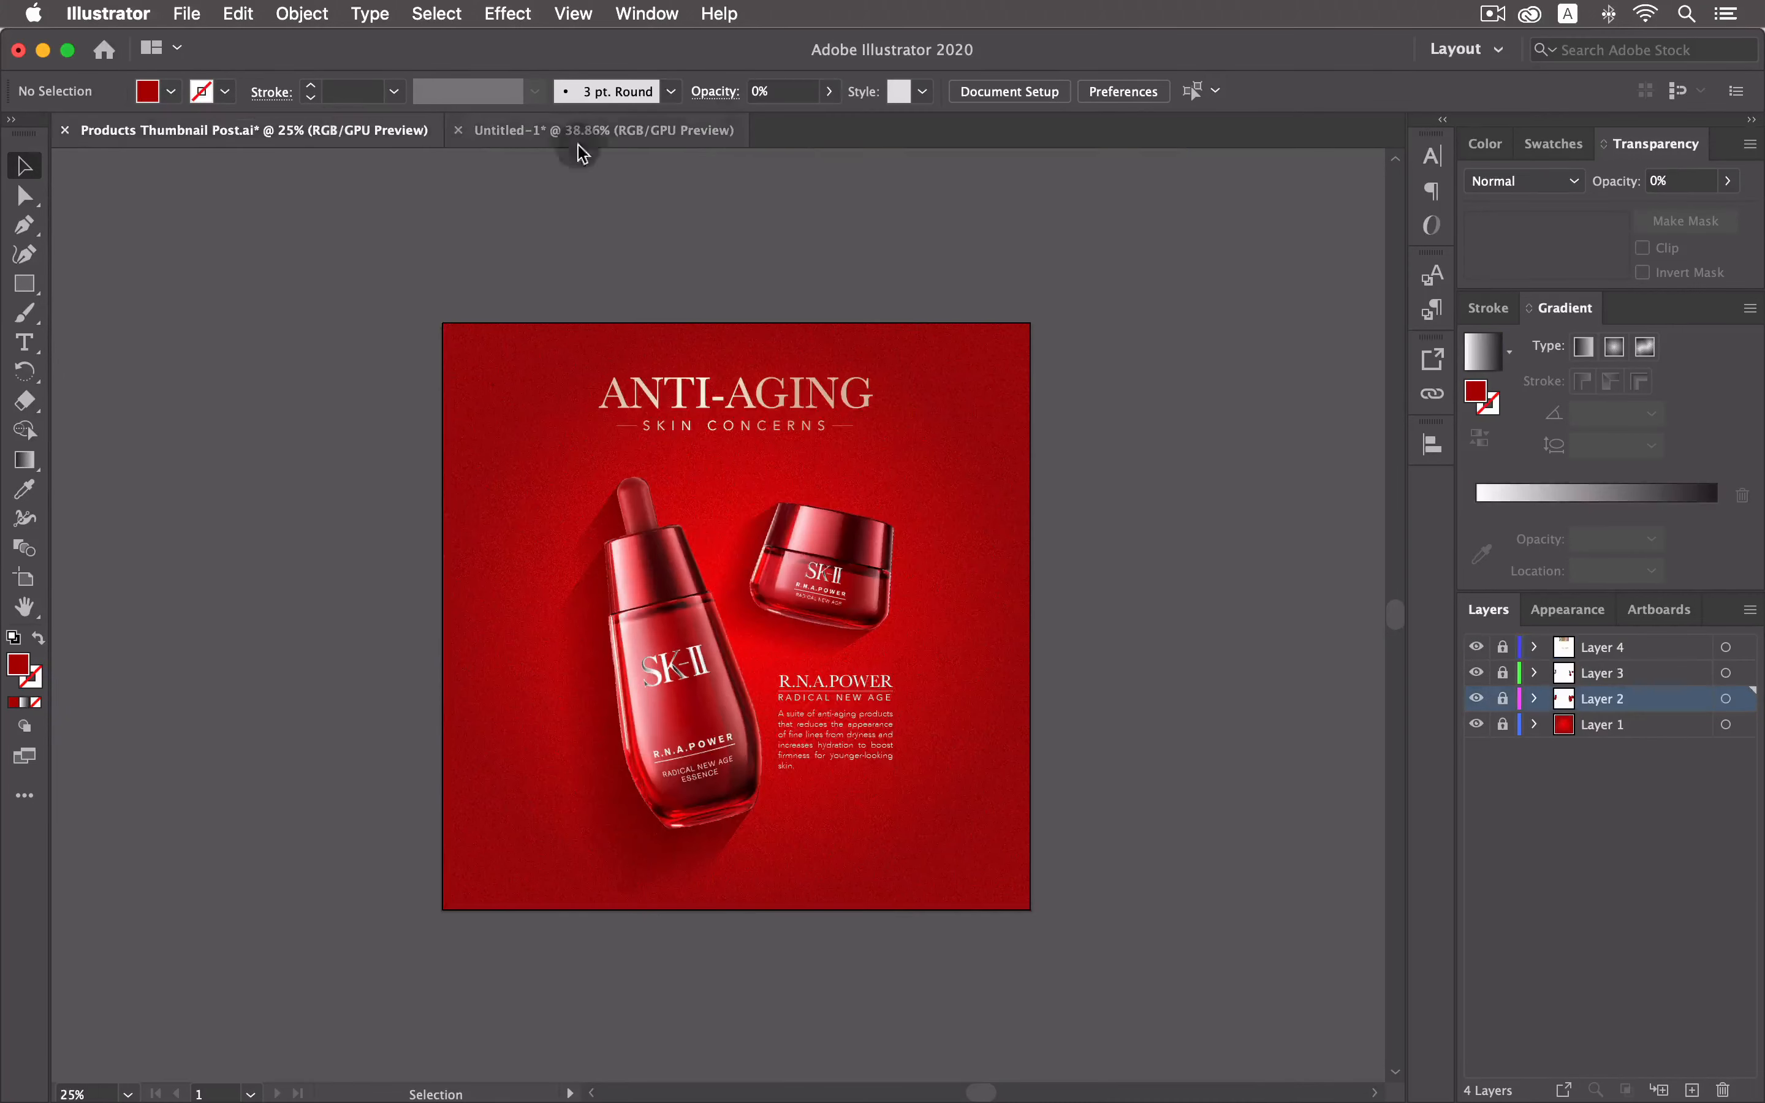
pyautogui.click(1503, 647)
pyautogui.moveTo(487, 305); pyautogui.dragTo(1072, 800)
pyautogui.moveTo(655, 390); pyautogui.dragTo(733, 212)
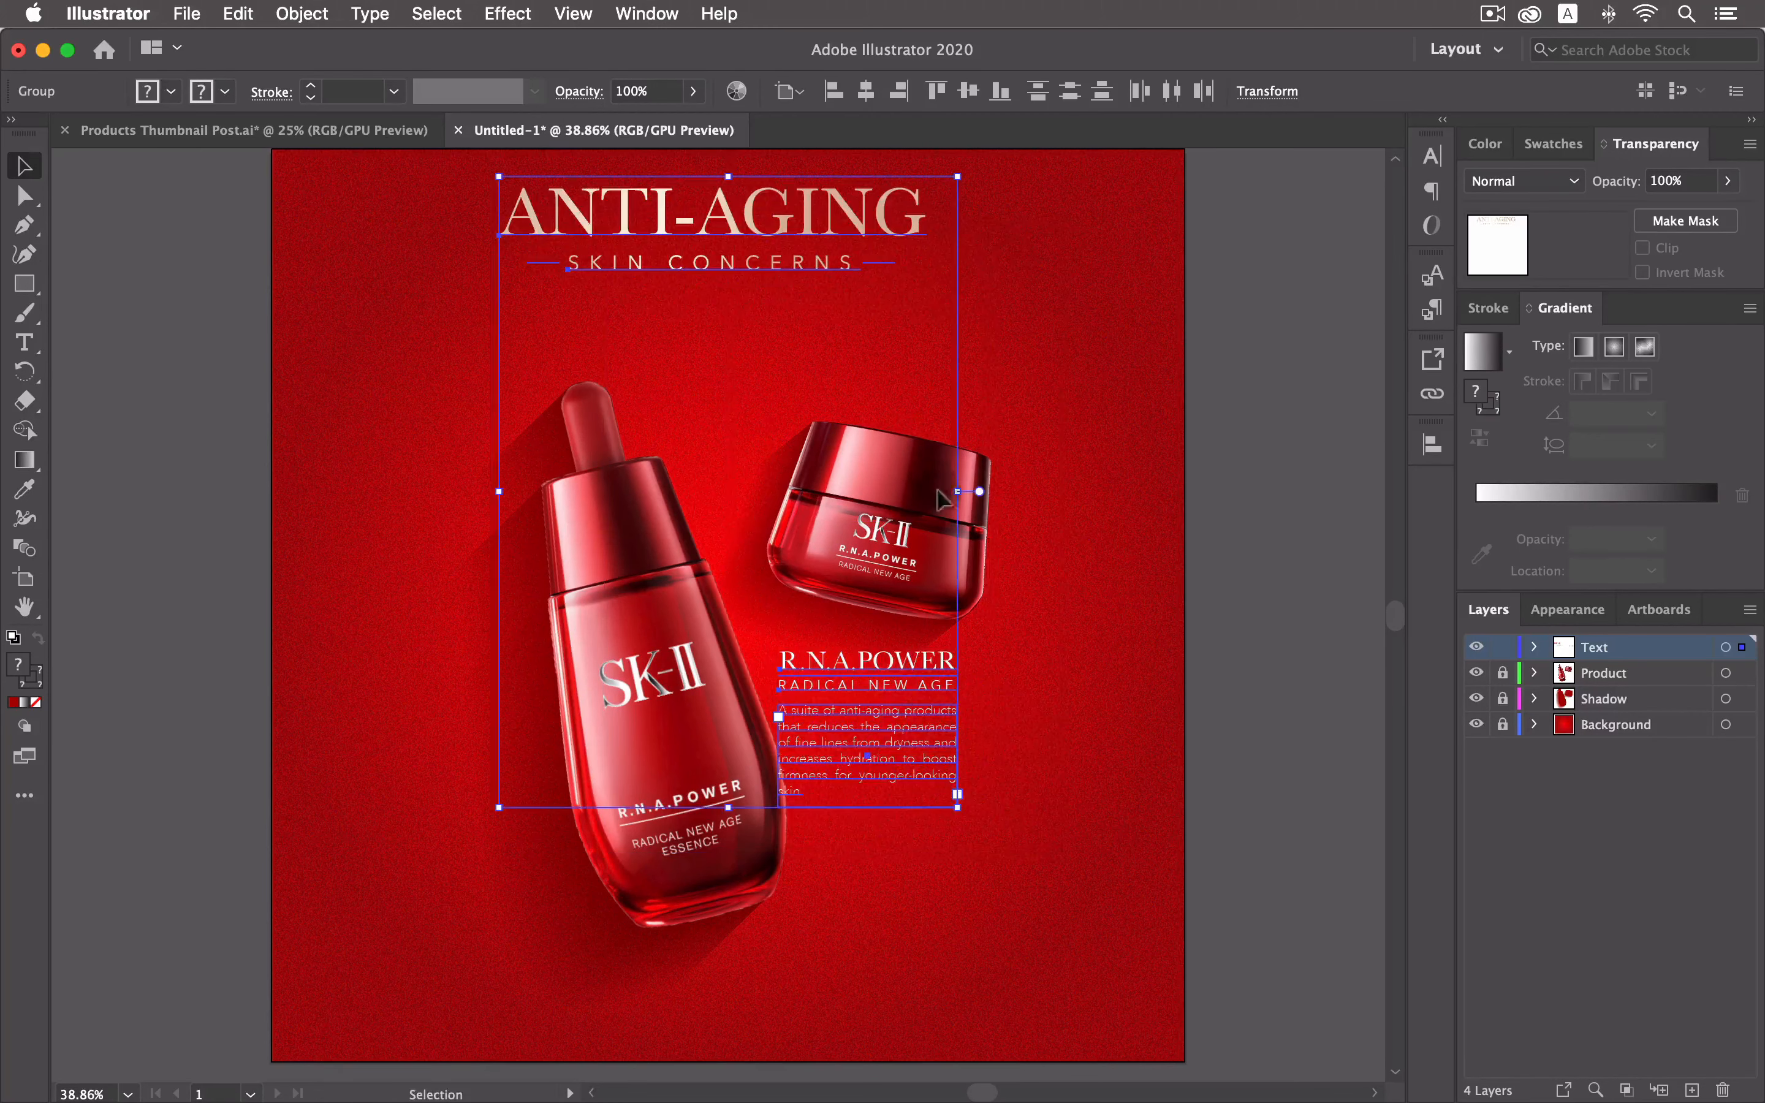
pyautogui.press('super+minus')
pyautogui.moveTo(1083, 611); pyautogui.dragTo(1108, 481)
# Centre the ANTI-AGING heading group horizontally on the artboard and move it slightly down.
pyautogui.click(1022, 207)
pyautogui.click(875, 247)
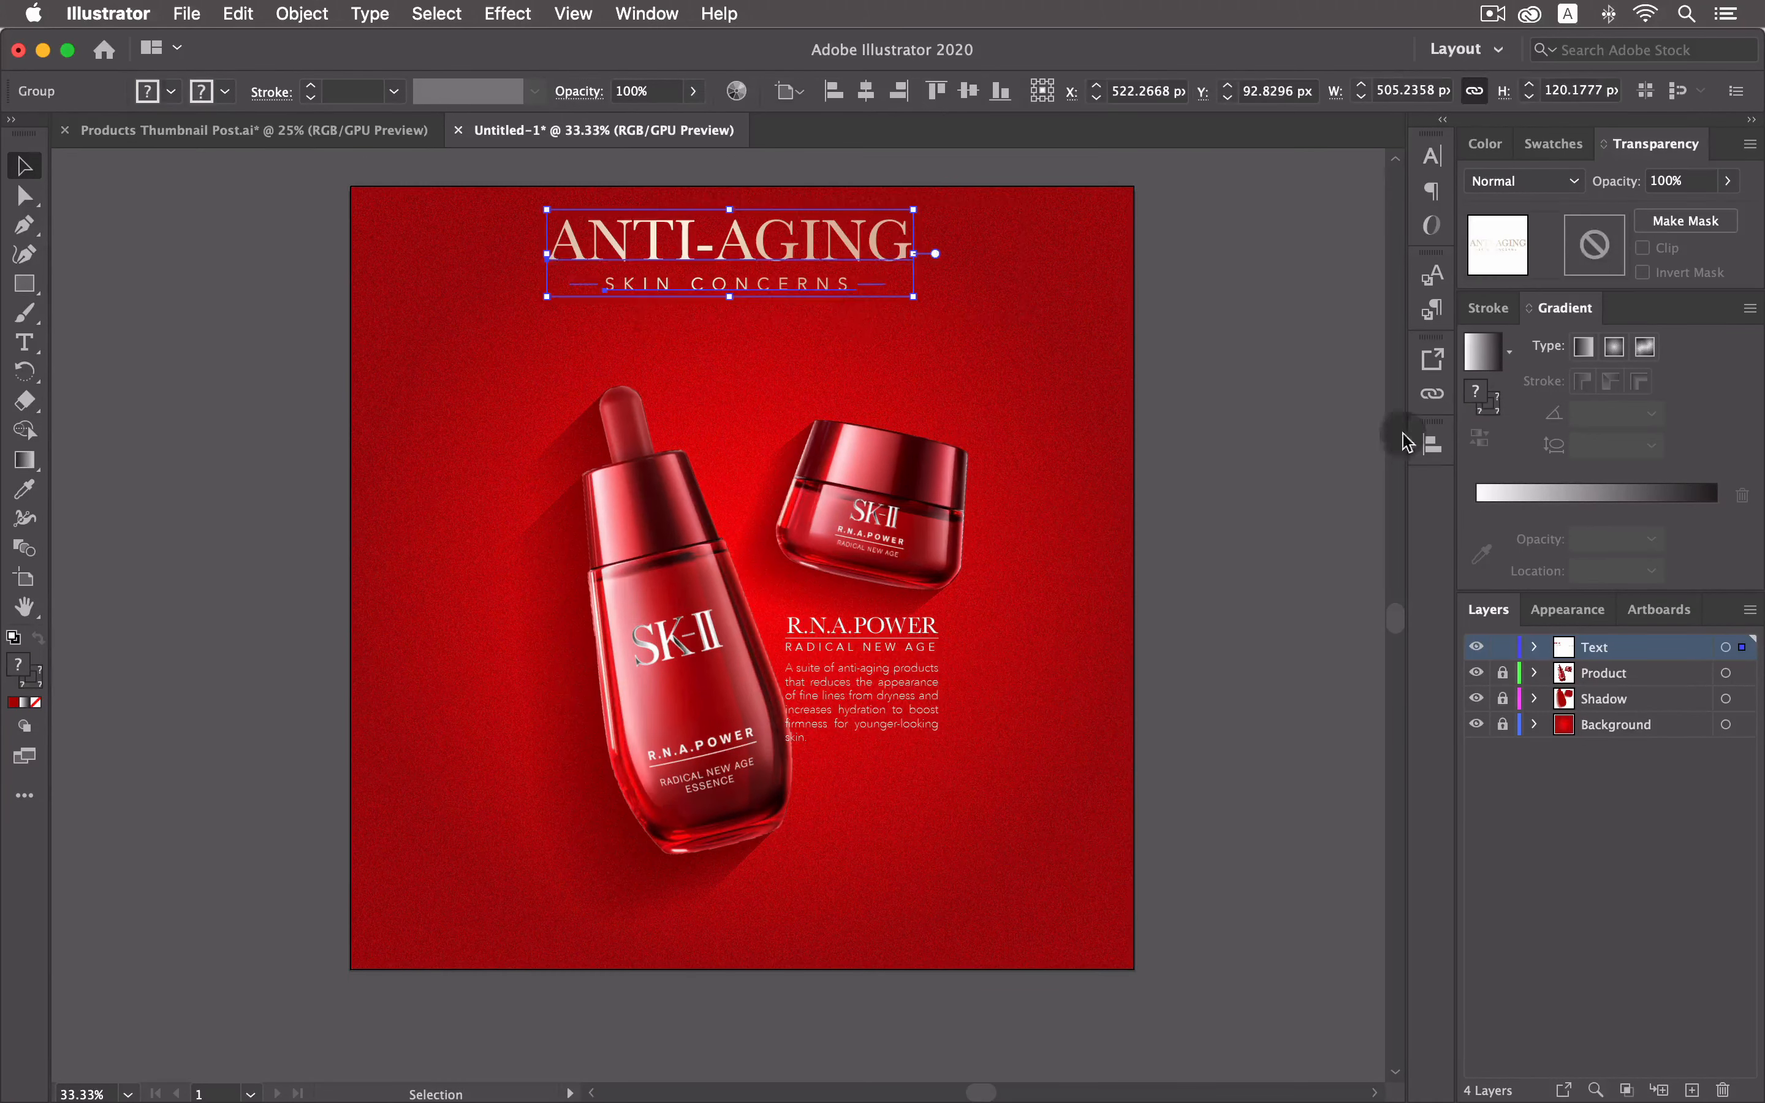
pyautogui.click(1431, 447)
pyautogui.click(1177, 497)
pyautogui.moveTo(857, 248); pyautogui.dragTo(851, 261)
# Move the R.N.A.POWER description block right and down below the jar, to about X 755, Y 708 px, and deselect it.
pyautogui.click(1016, 670)
pyautogui.moveTo(911, 698); pyautogui.dragTo(947, 716)
pyautogui.click(1065, 671)
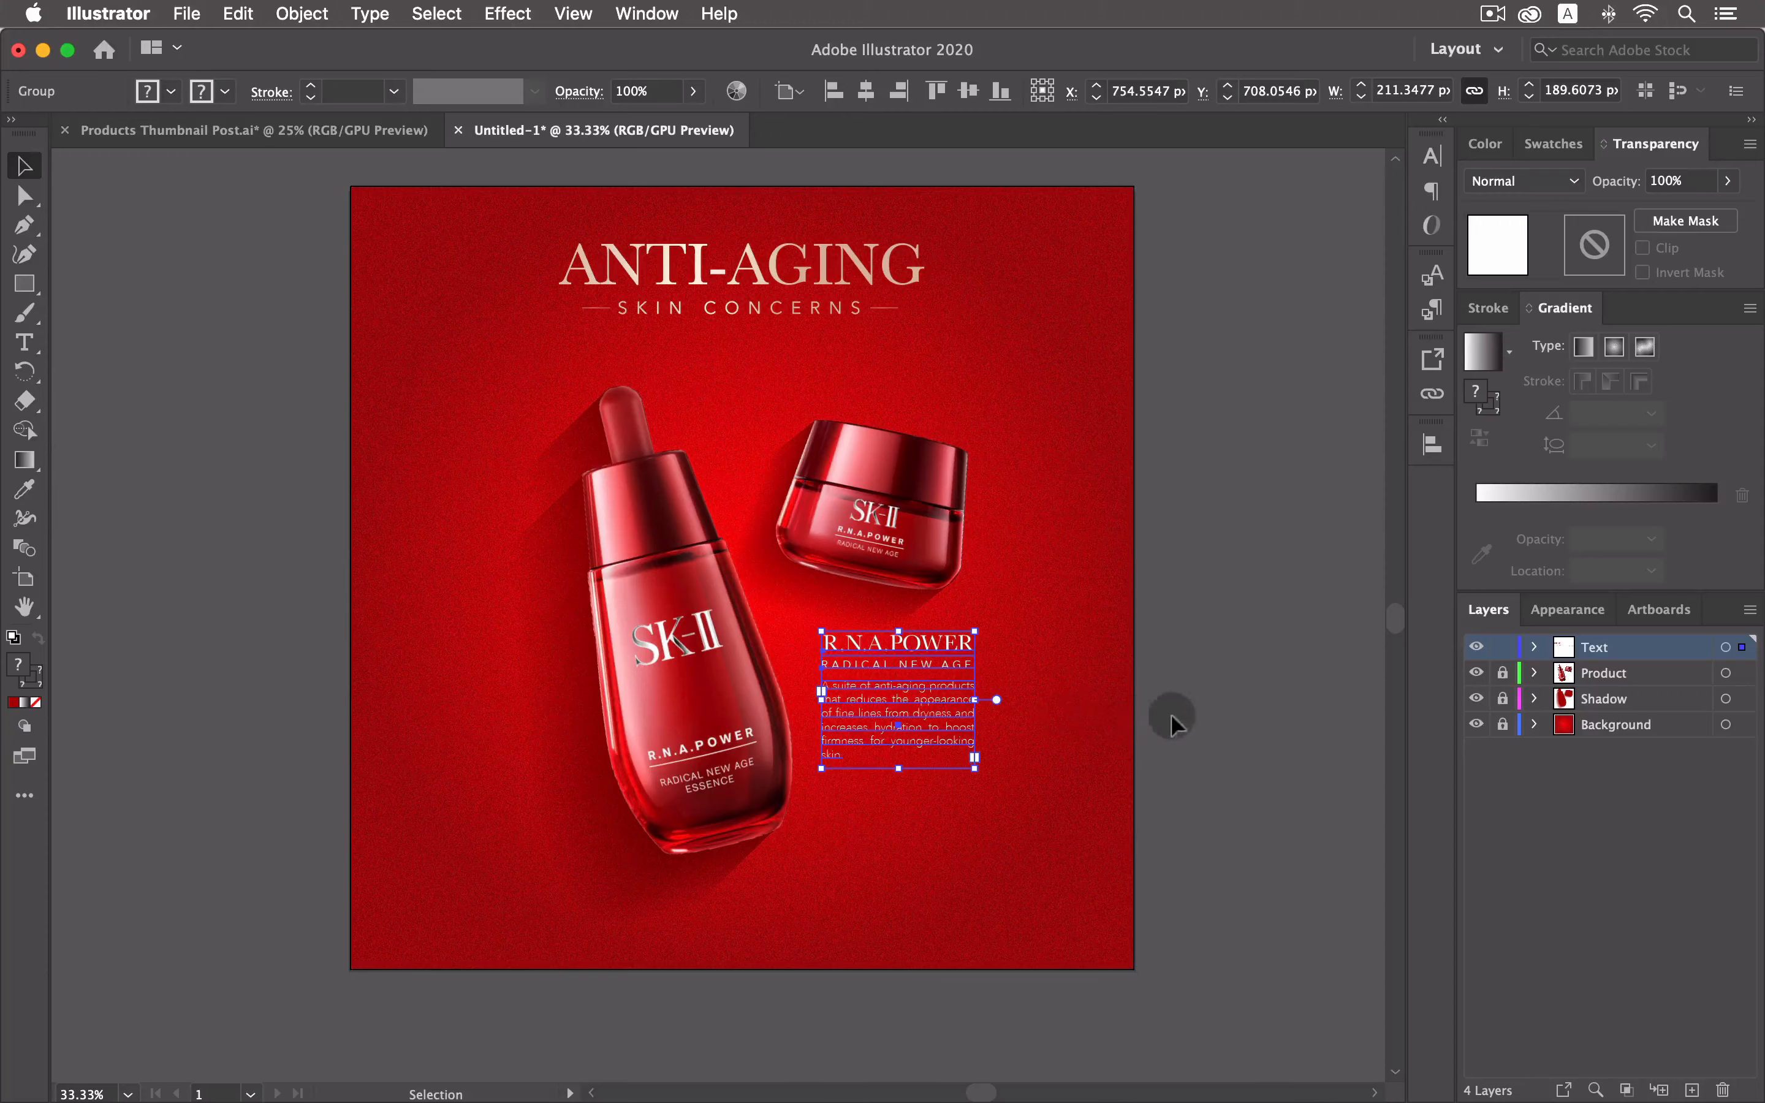
pyautogui.press('space')
pyautogui.moveTo(1171, 712); pyautogui.dragTo(986, 706)
pyautogui.click(1150, 866)
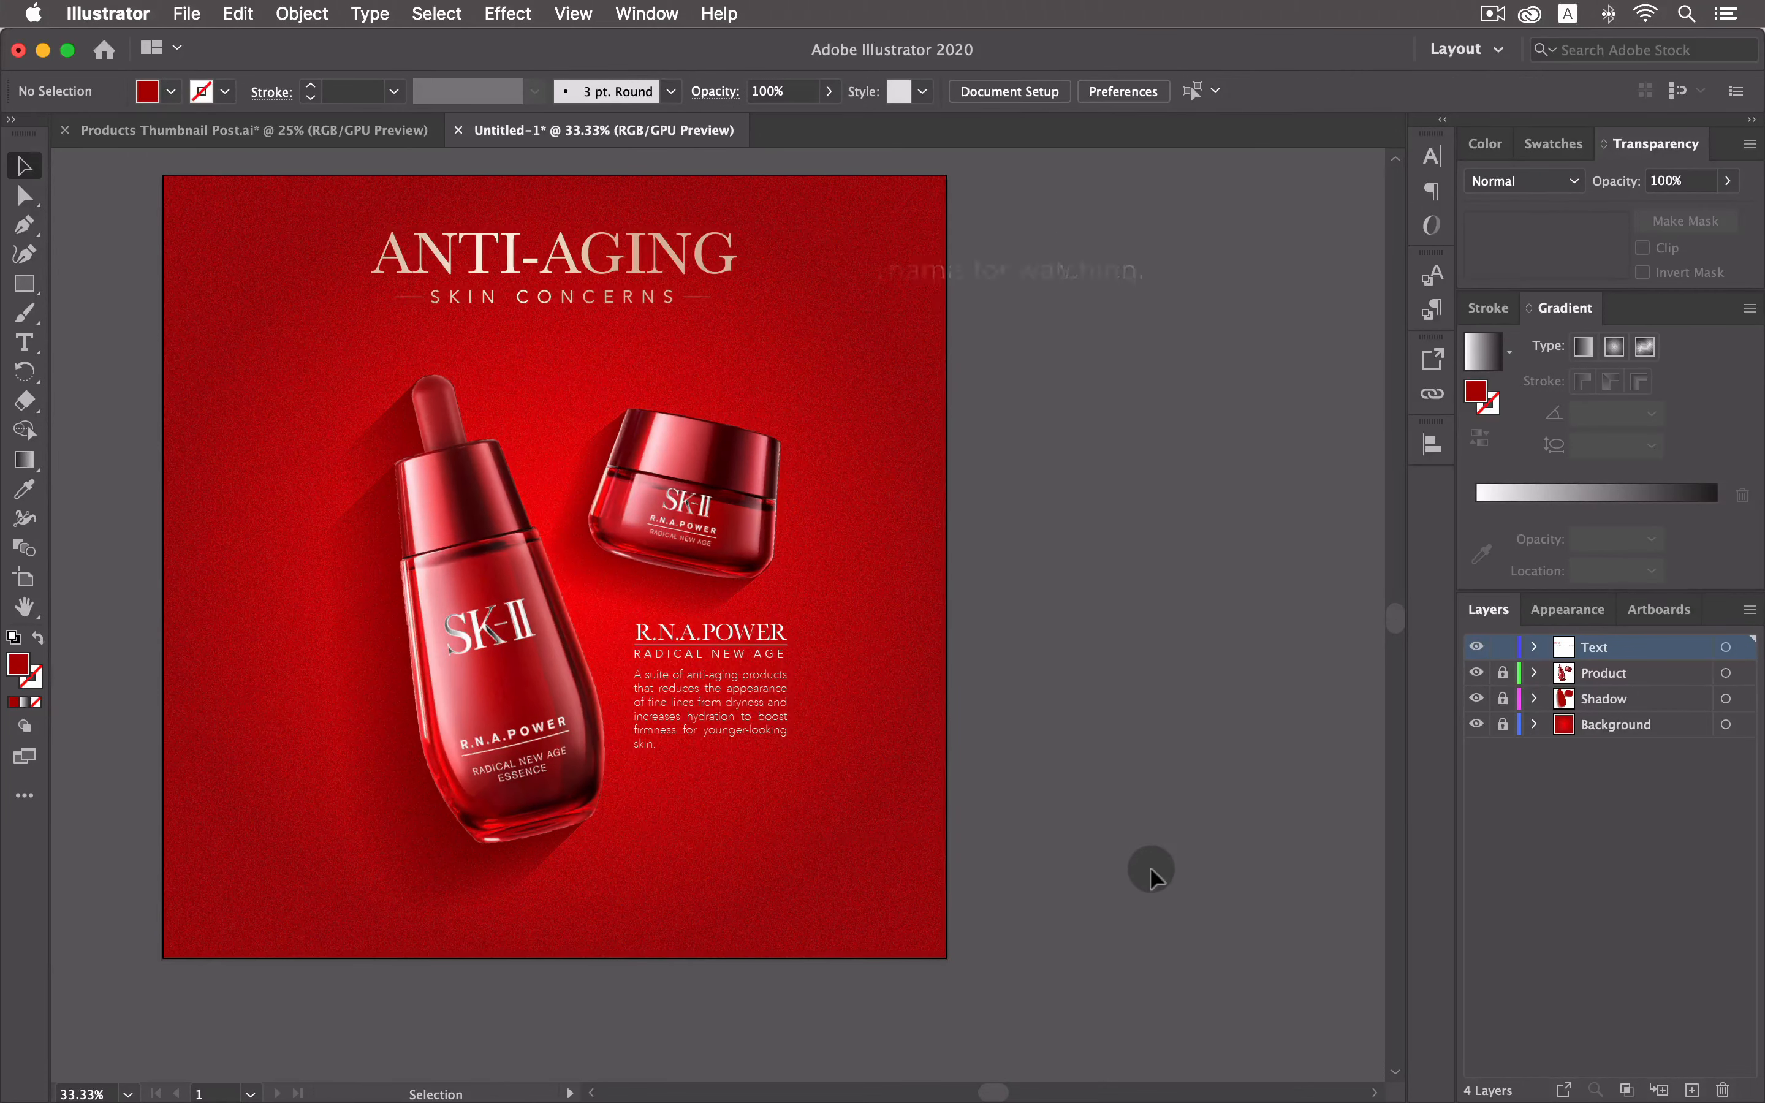